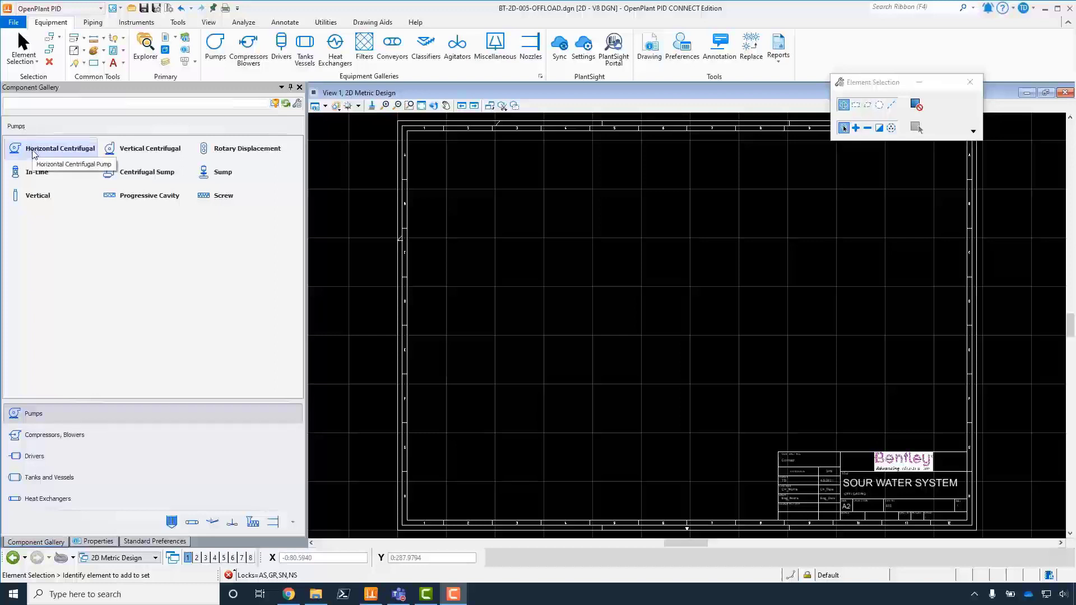
Step: Choose mCS150 as the Specification in Standard Preferences
click(155, 542)
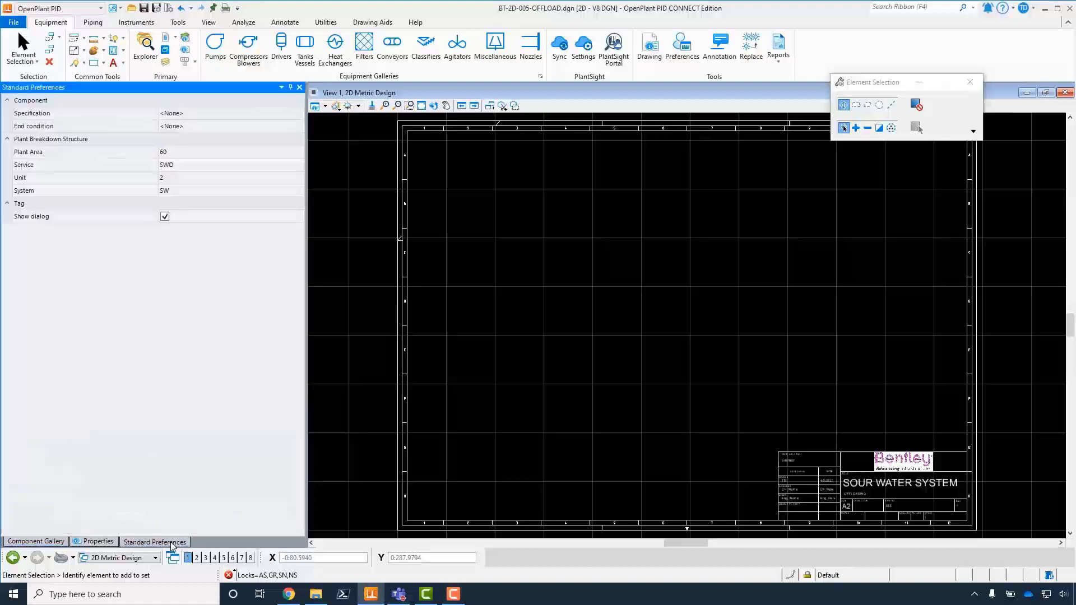
click(227, 113)
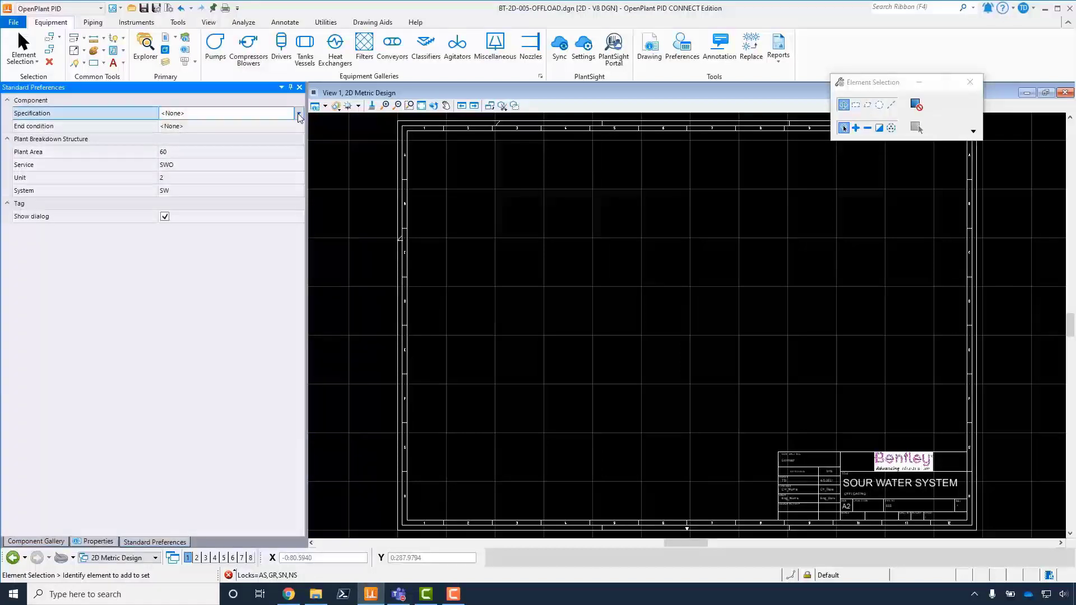
click(298, 114)
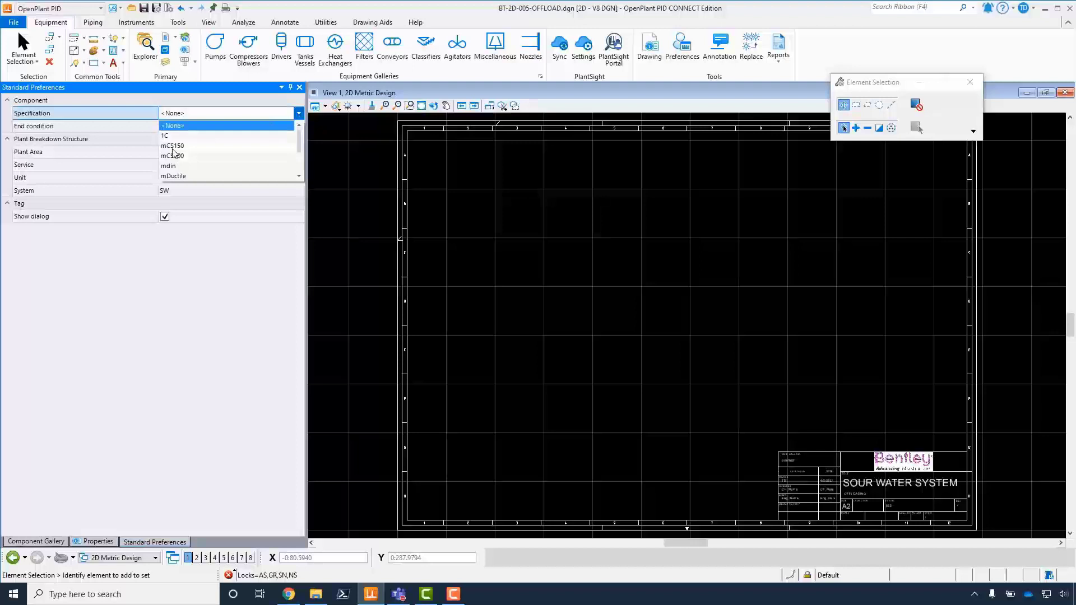
click(173, 147)
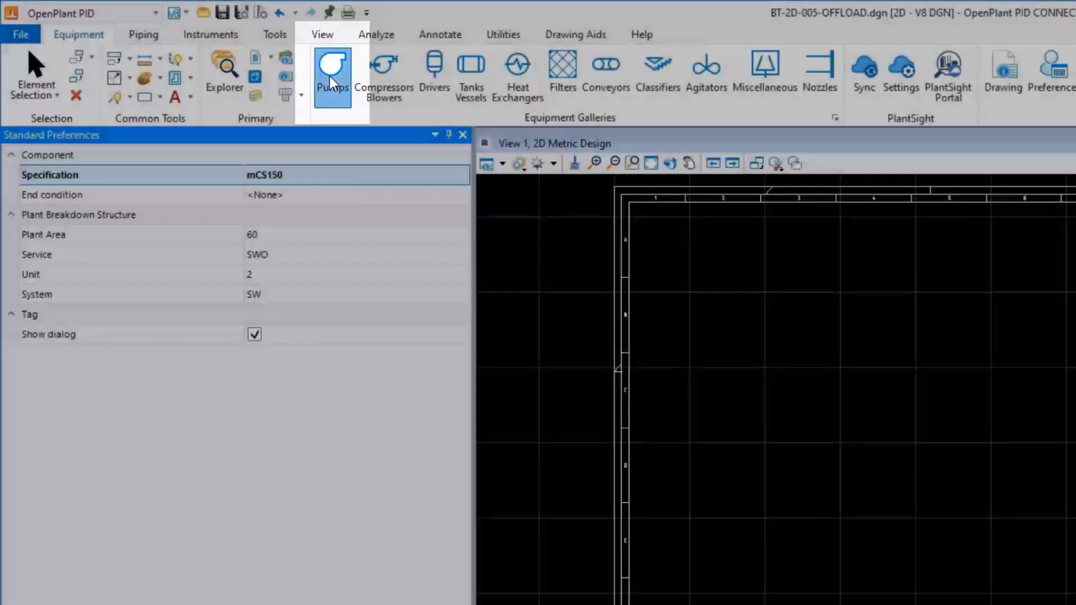
Step: Place a horizontal centrifugal pump at upper left with tag number 0600 (60-P-0600)
click(332, 80)
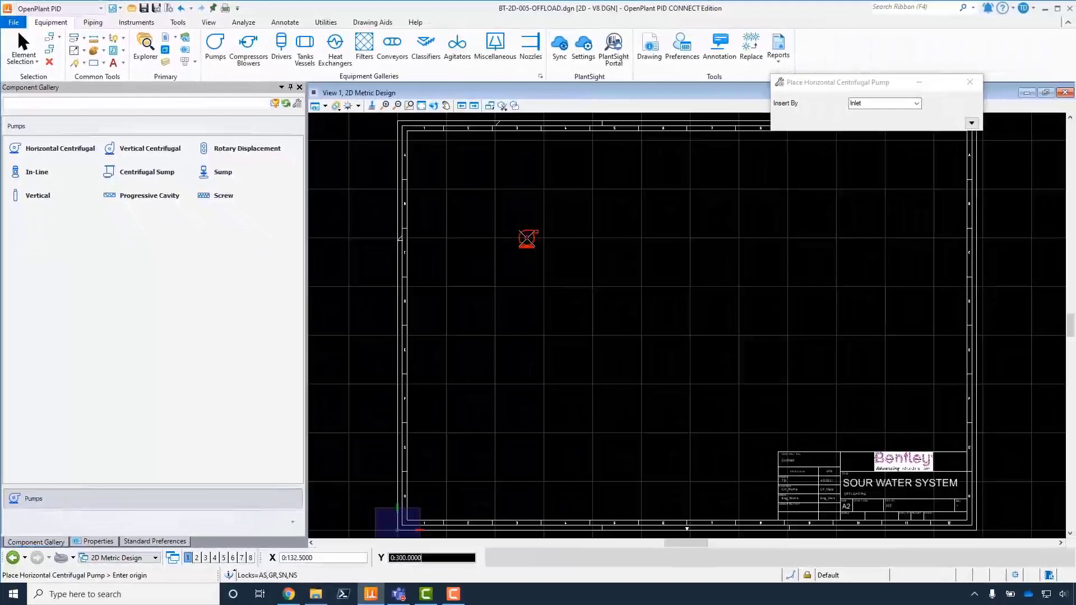
click(528, 242)
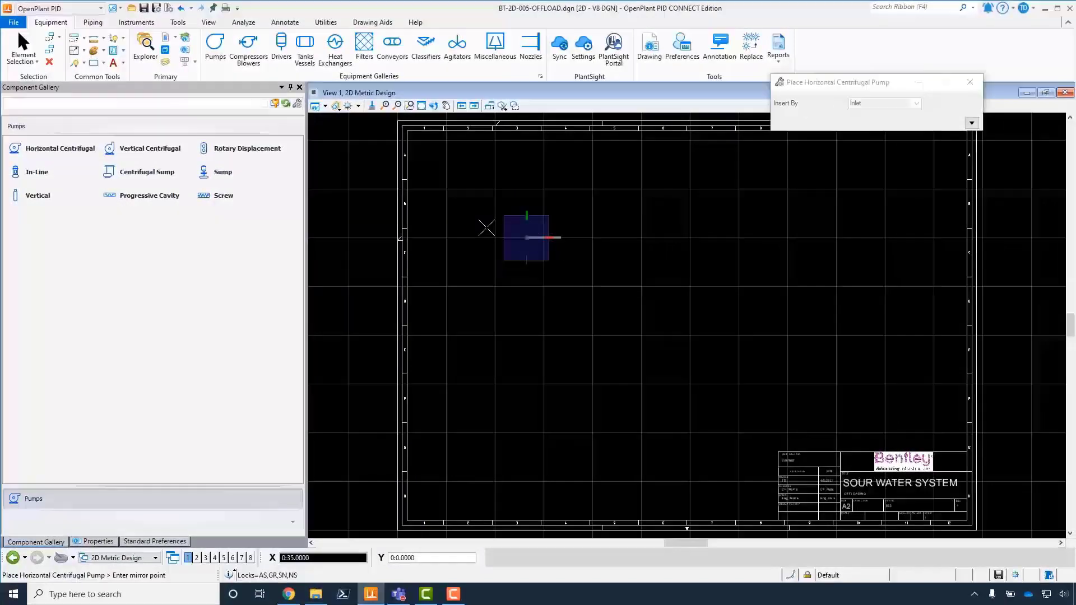
click(569, 232)
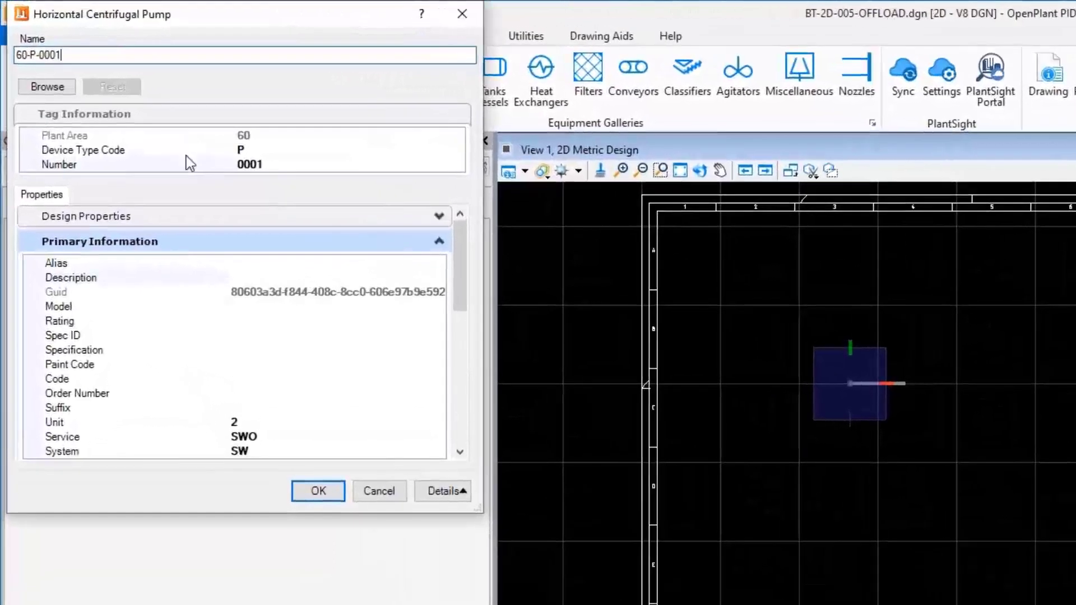
click(188, 162)
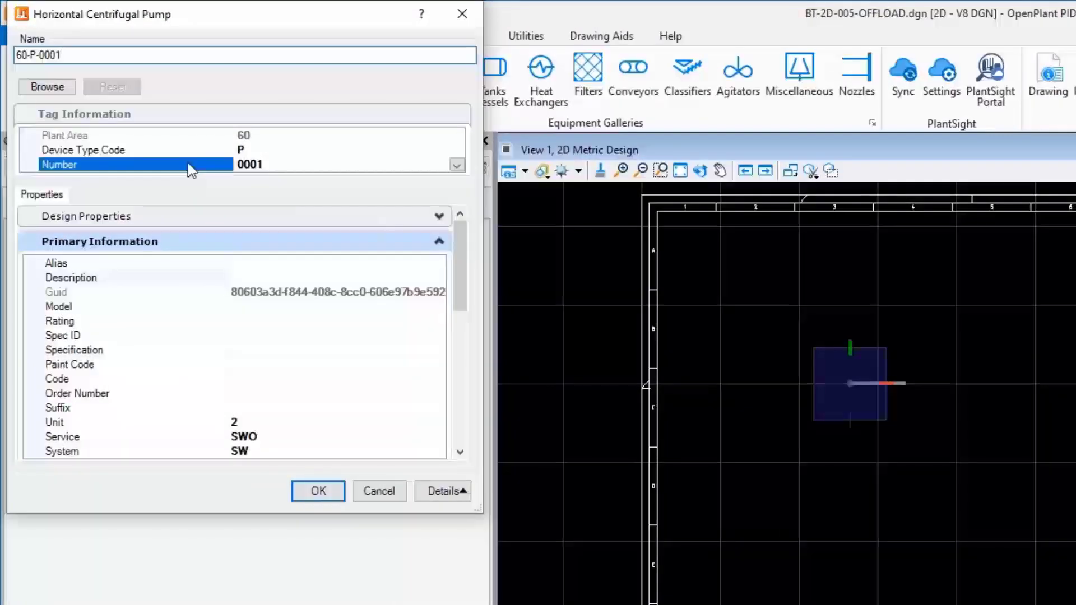
text(06)
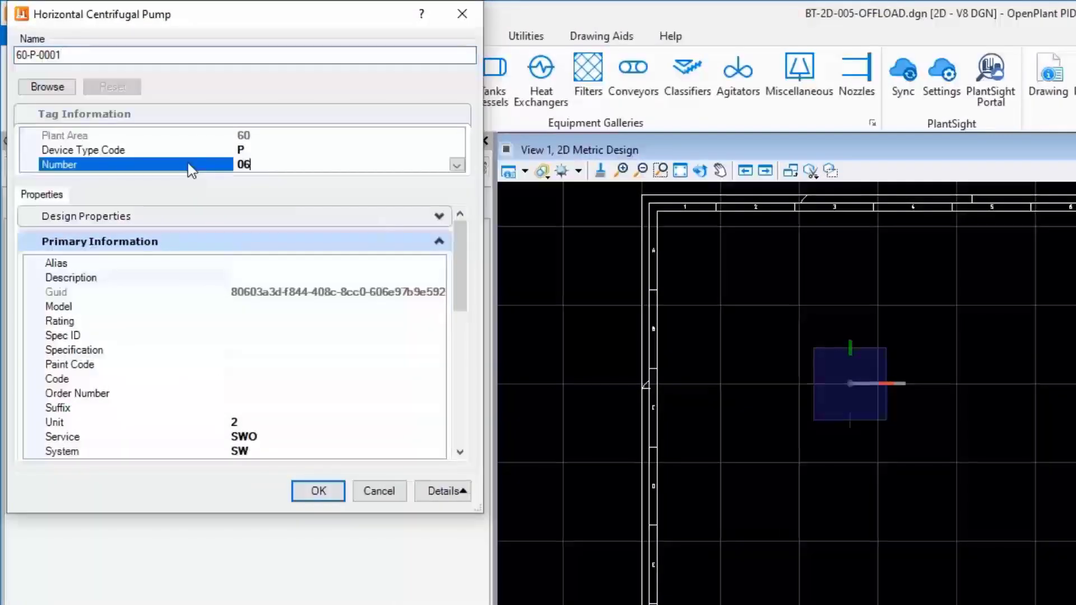
text(00)
click(368, 415)
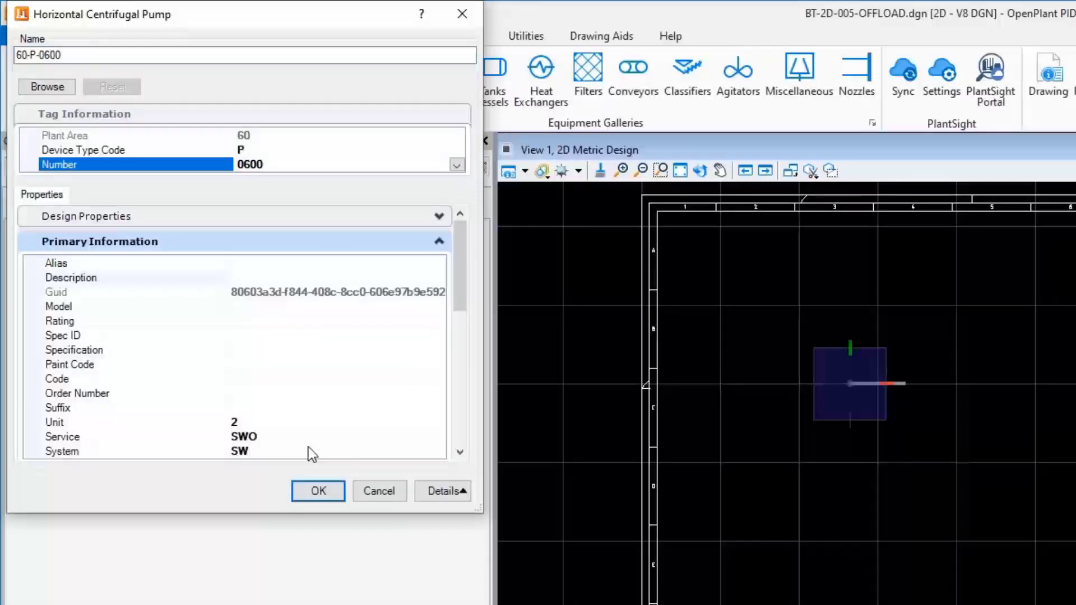
scroll(298, 454, down, 1)
scroll(293, 271, up, 1)
click(319, 489)
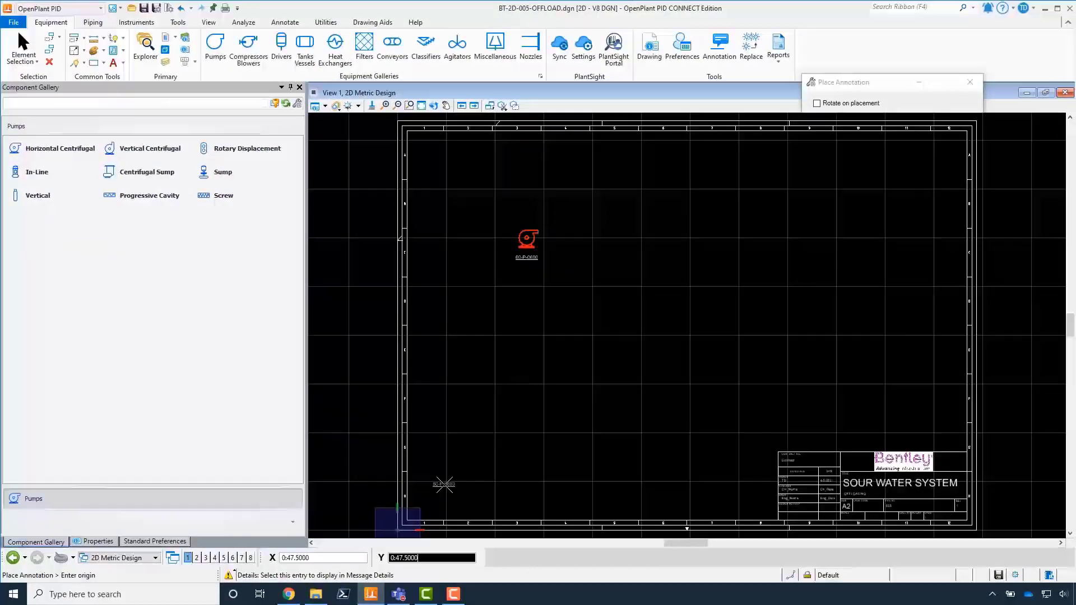
right_click(471, 496)
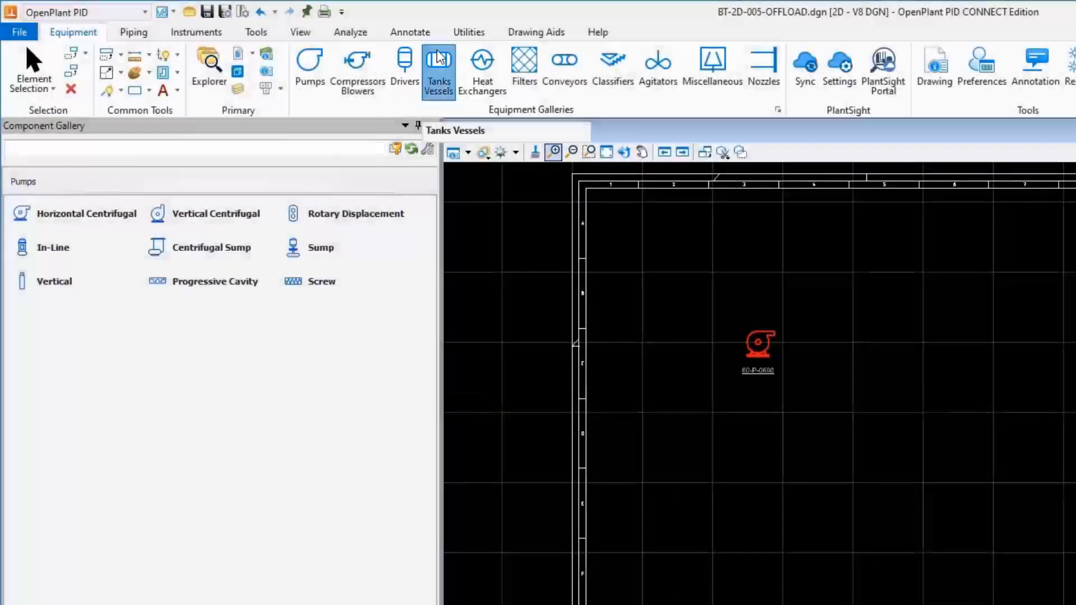
Step: Draw a cone roof tank near the centre, numbered 0600, with its 60-T-0600 label inside
click(440, 67)
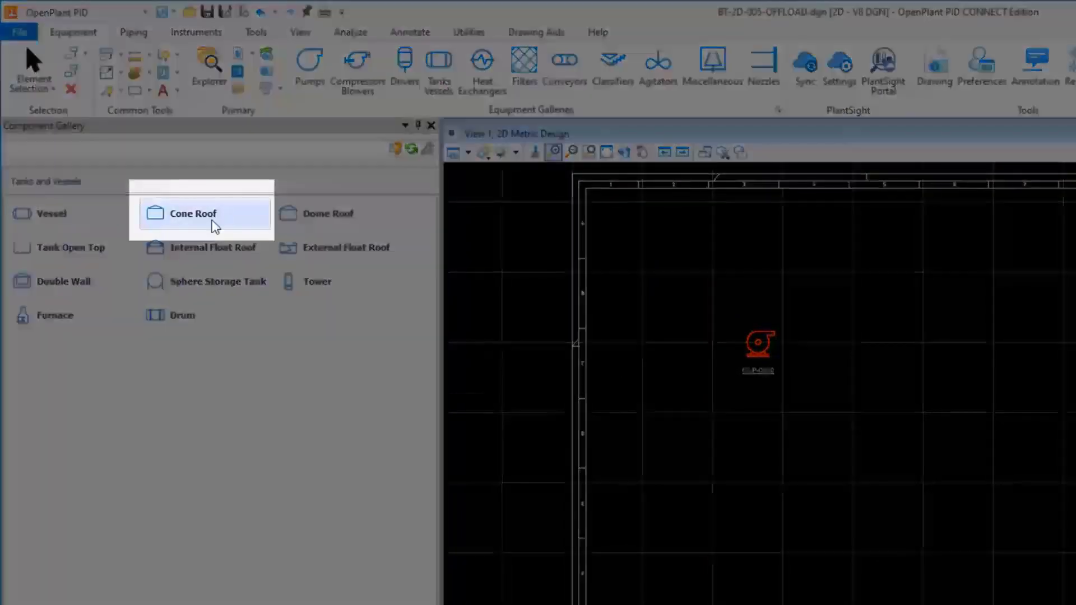
click(194, 214)
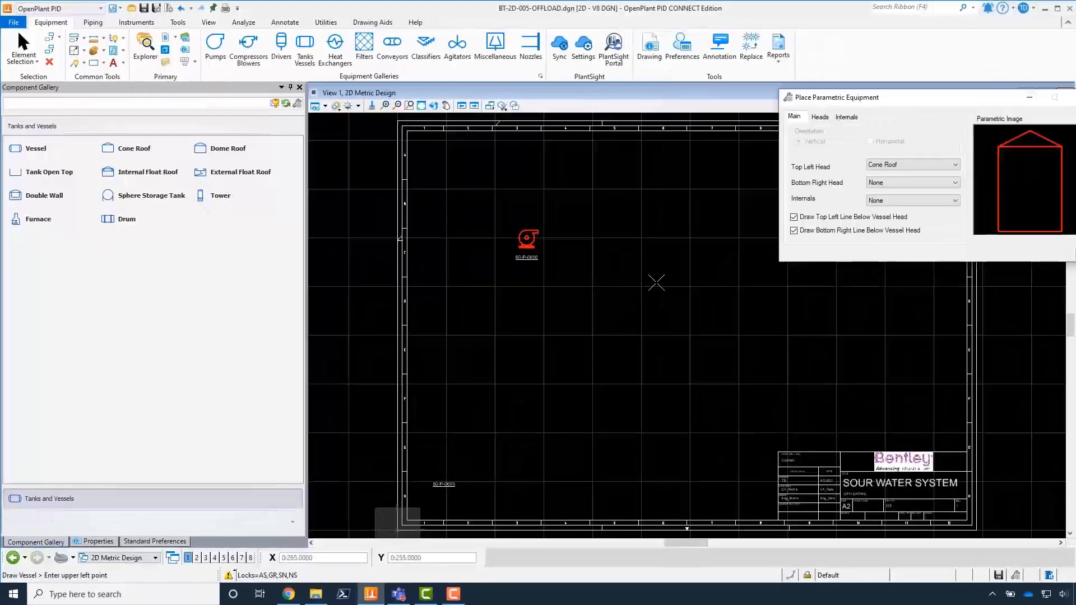
click(657, 283)
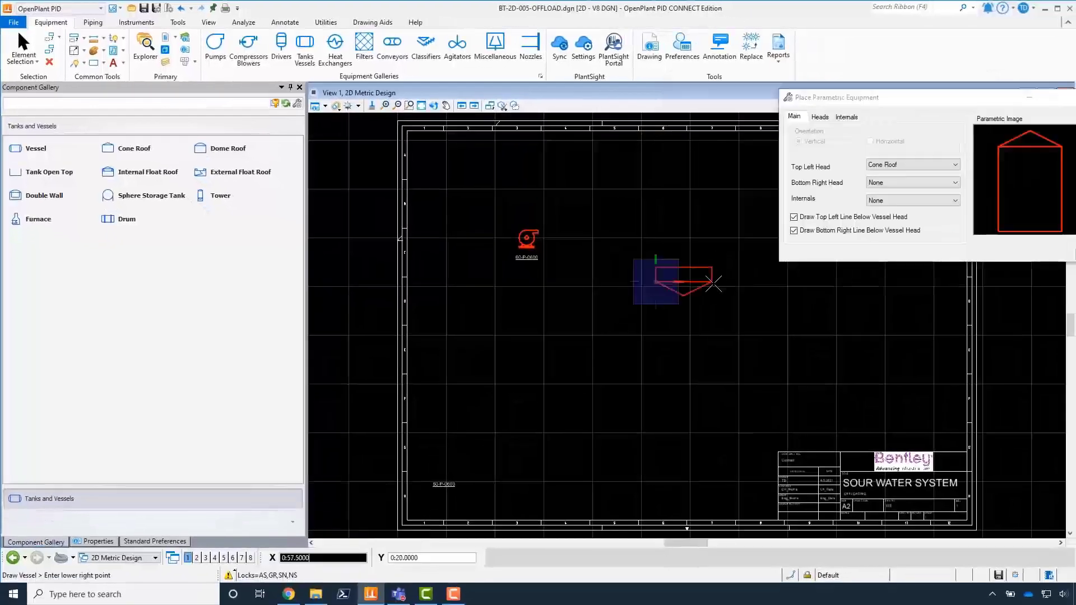
click(777, 348)
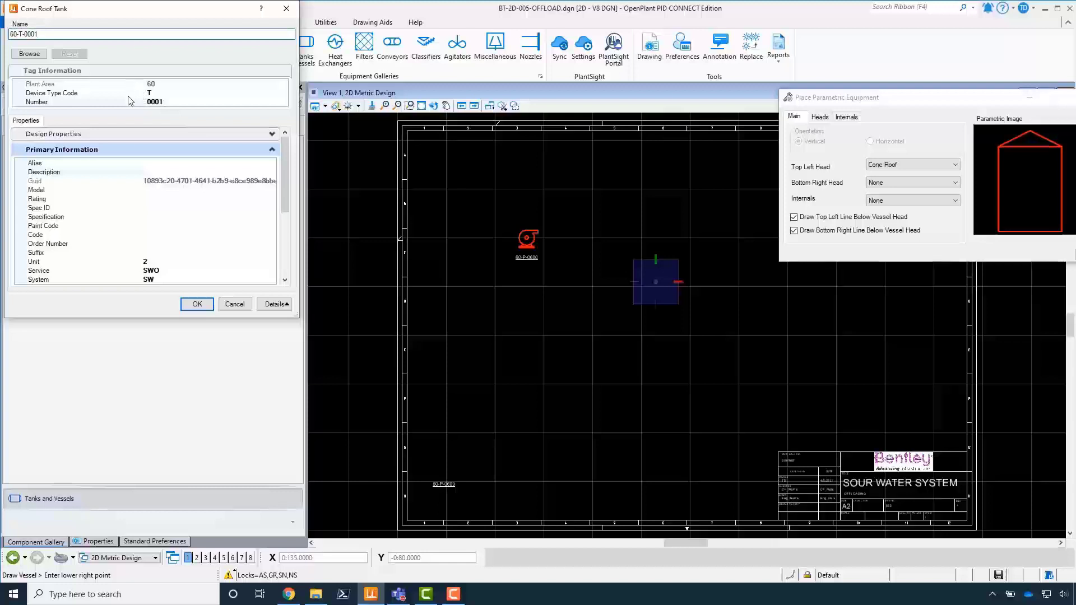
click(129, 102)
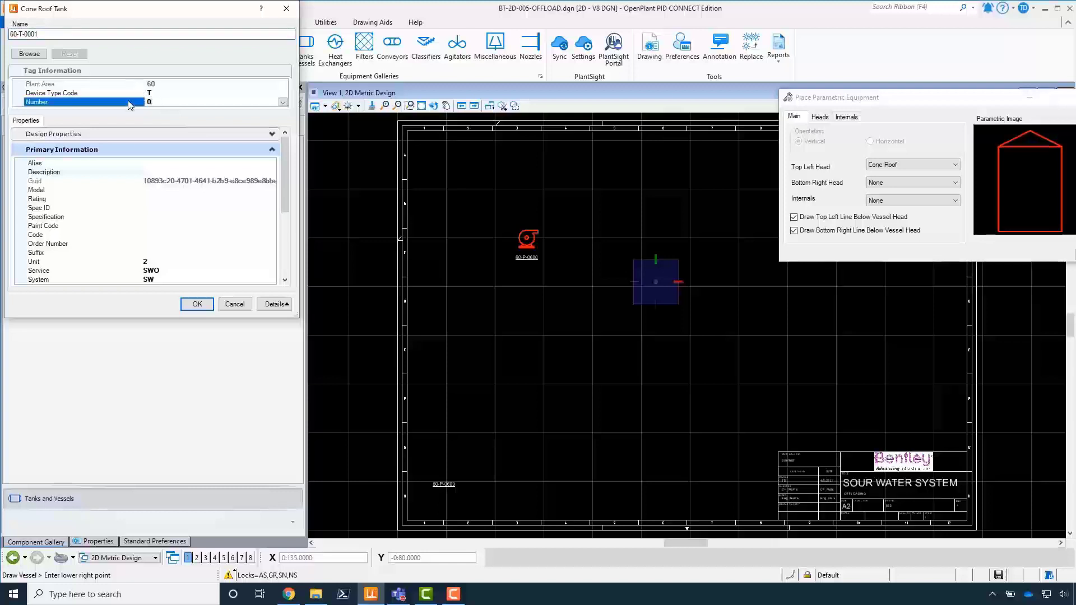
text(600)
key(Return)
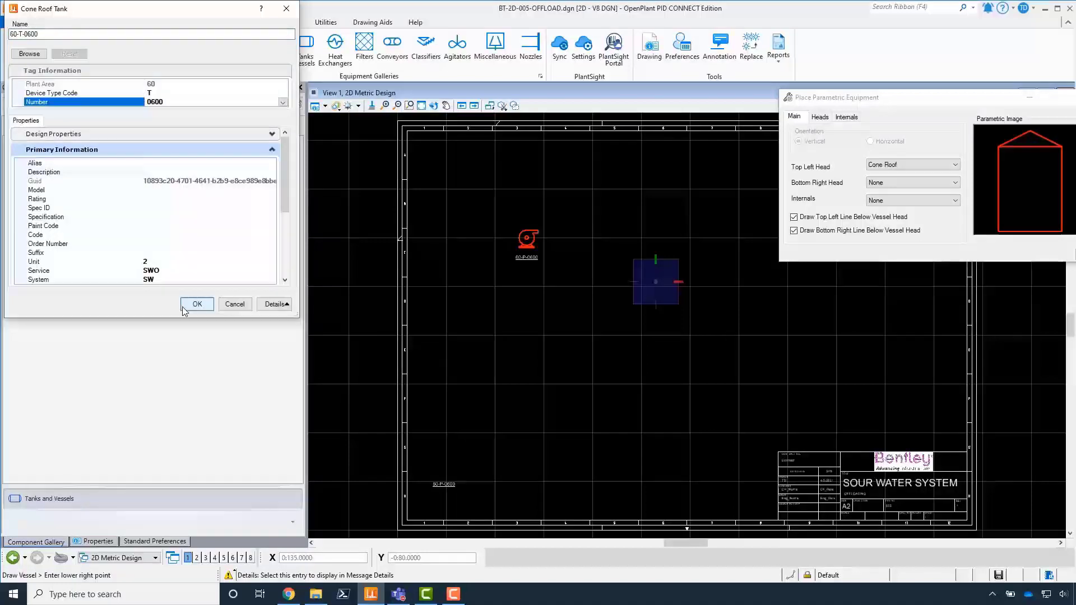
click(196, 303)
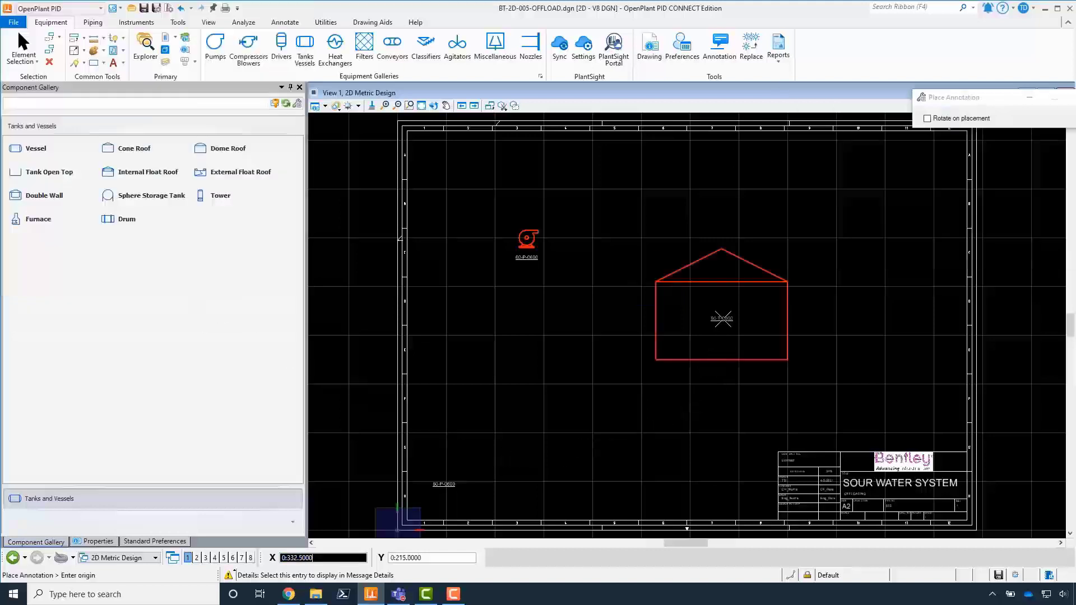
click(724, 317)
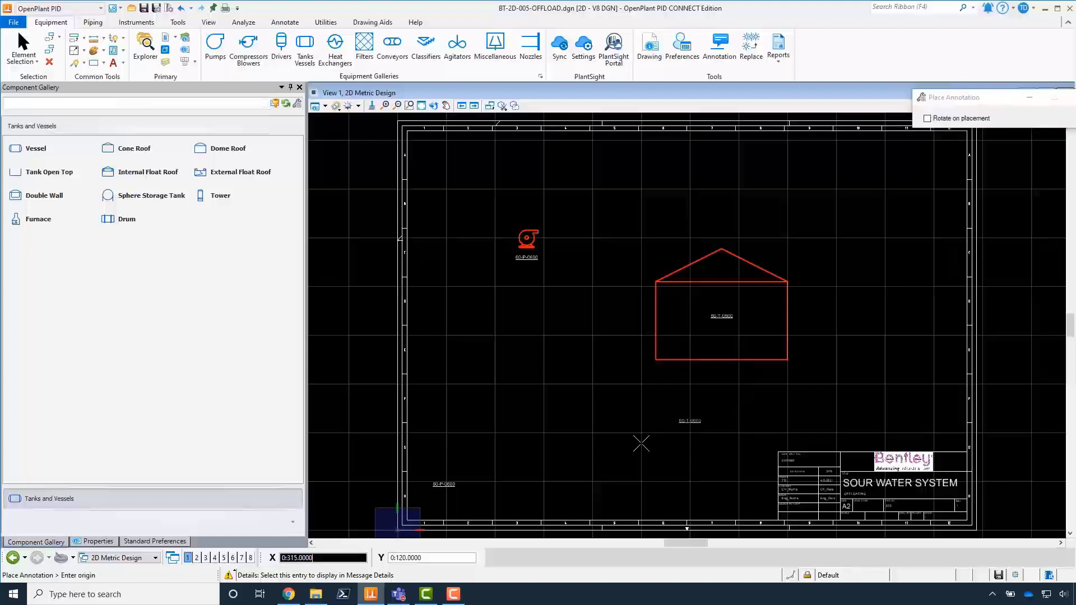
right_click(521, 490)
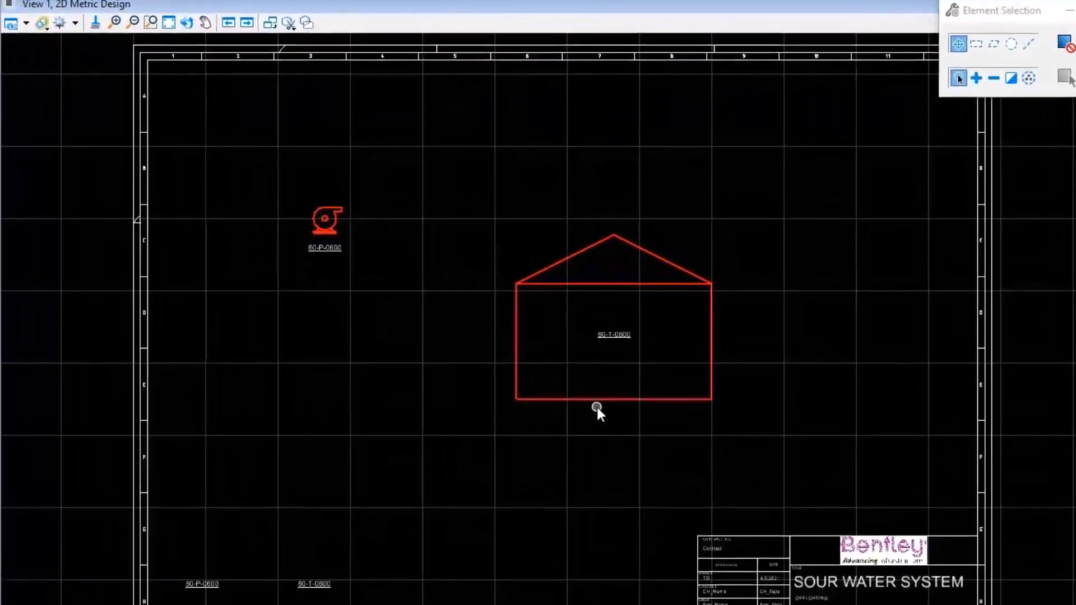
Step: Move the cone roof tank higher up the sheet
click(600, 395)
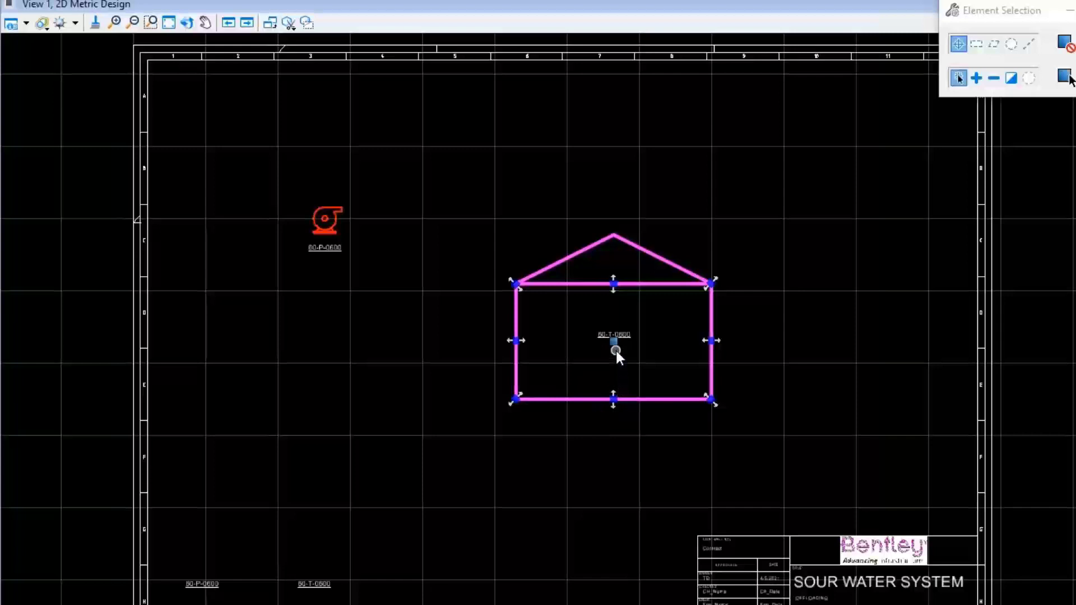
drag(616, 347, 605, 191)
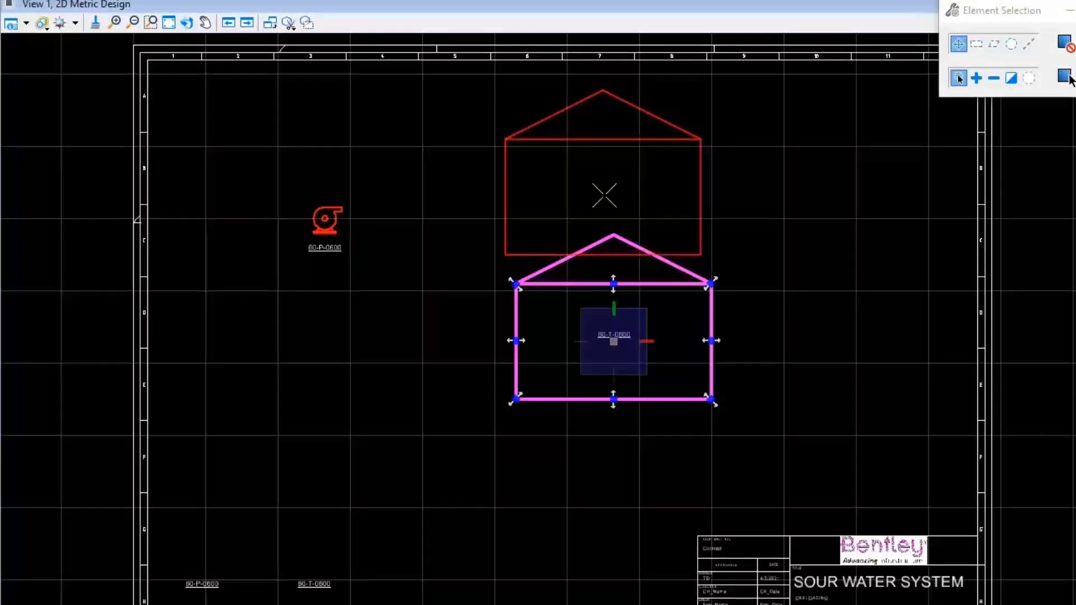
click(602, 217)
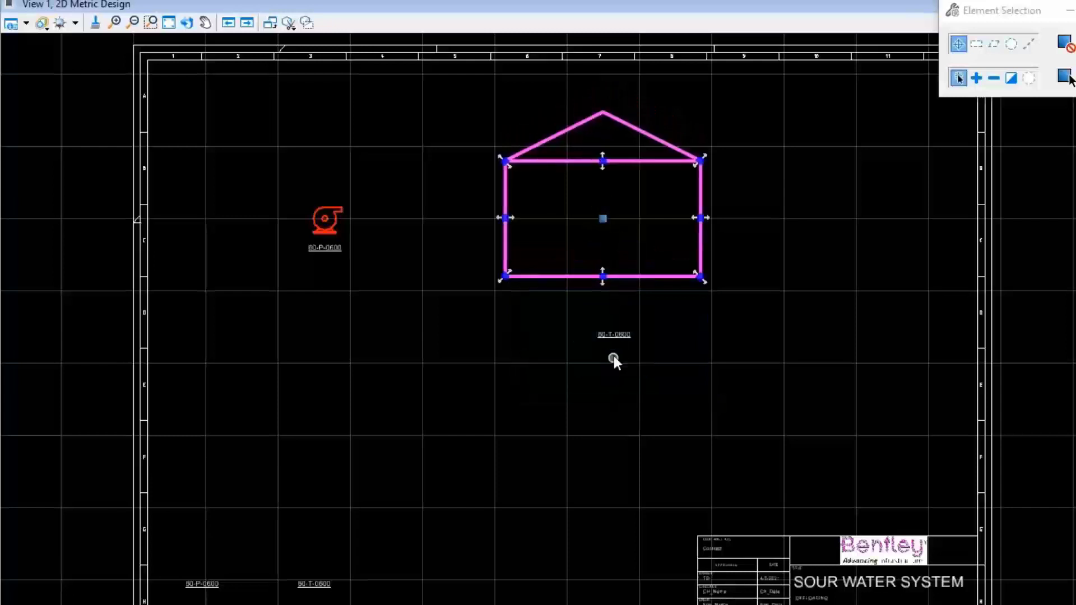
Step: Recentre the 60-T-0600 label inside the tank
click(614, 336)
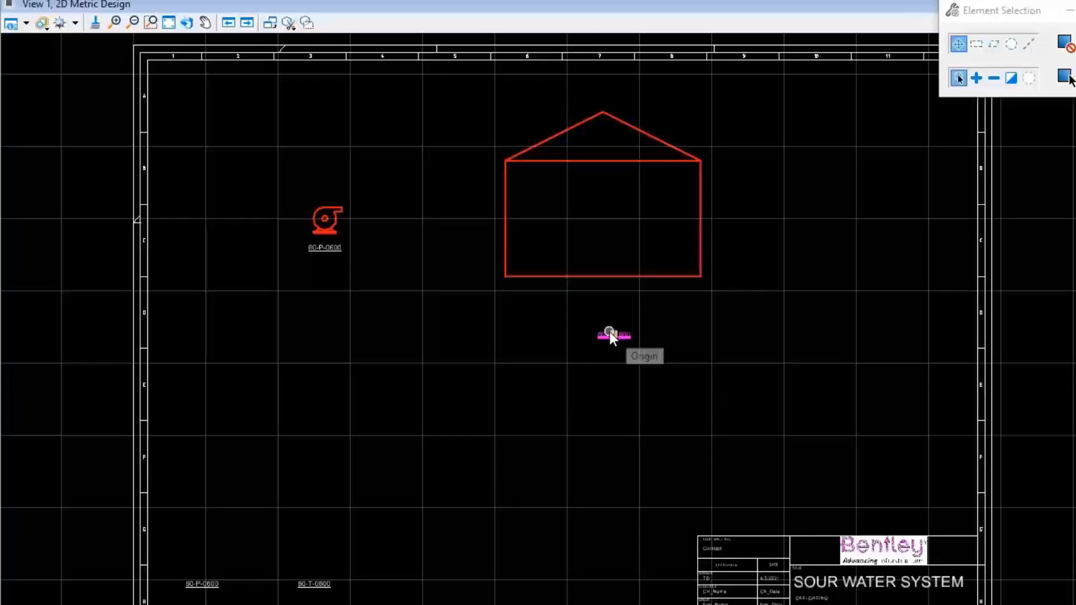
drag(617, 333, 602, 222)
click(602, 222)
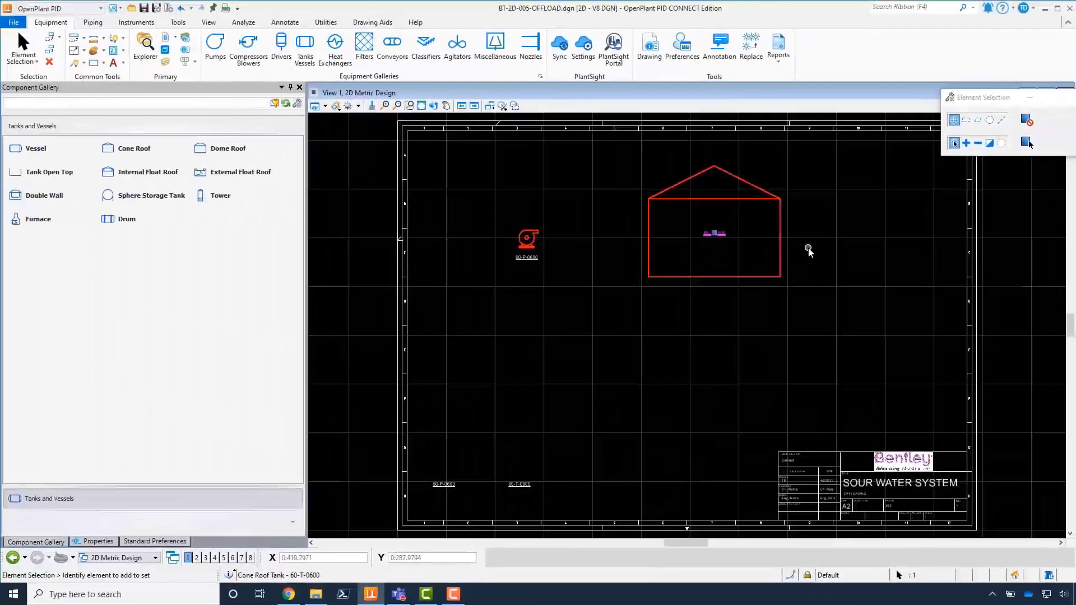
click(810, 253)
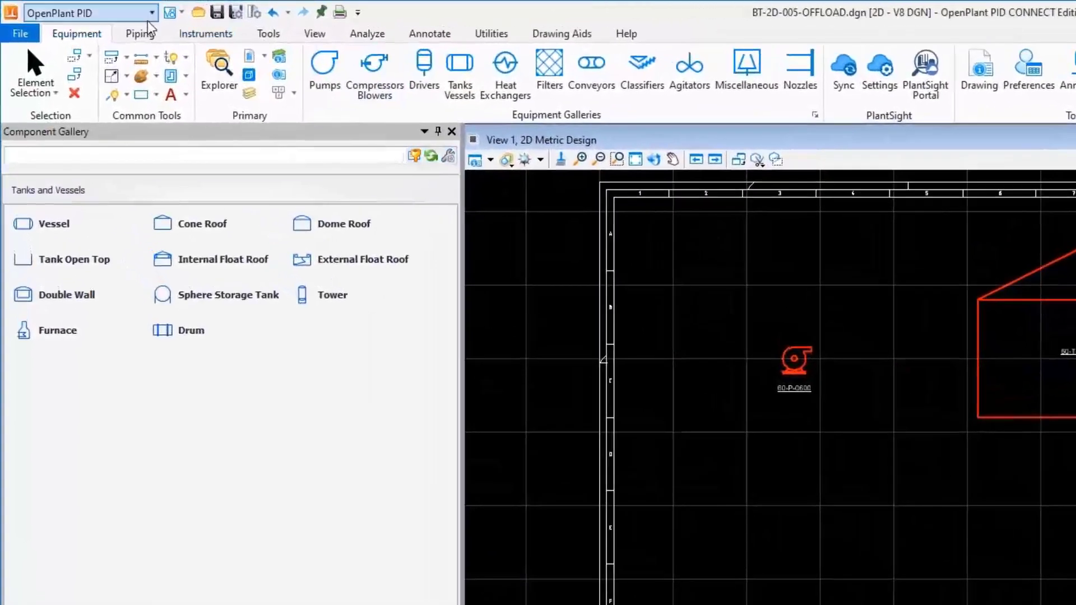
Step: Start major pipeline 60-SWO-0600 with specification mCS150 and design size 200
click(139, 34)
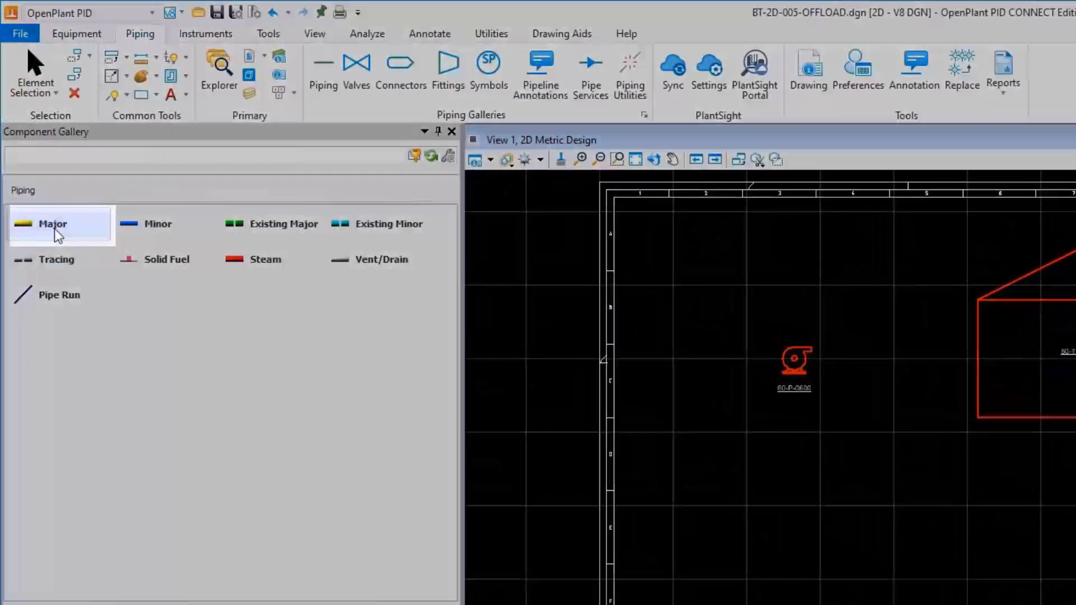
click(53, 223)
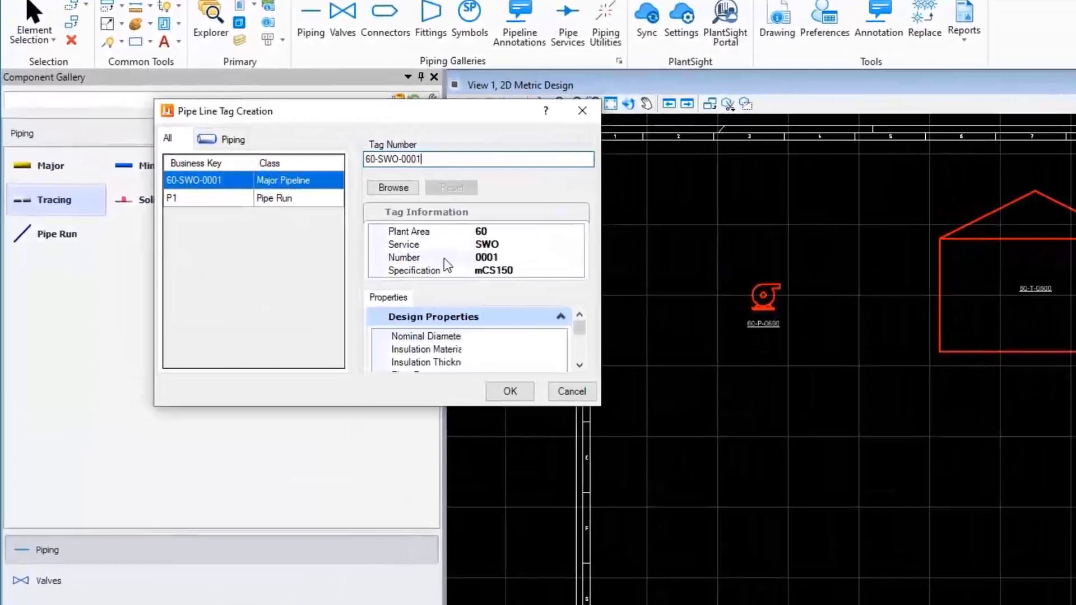
click(444, 258)
text(0600)
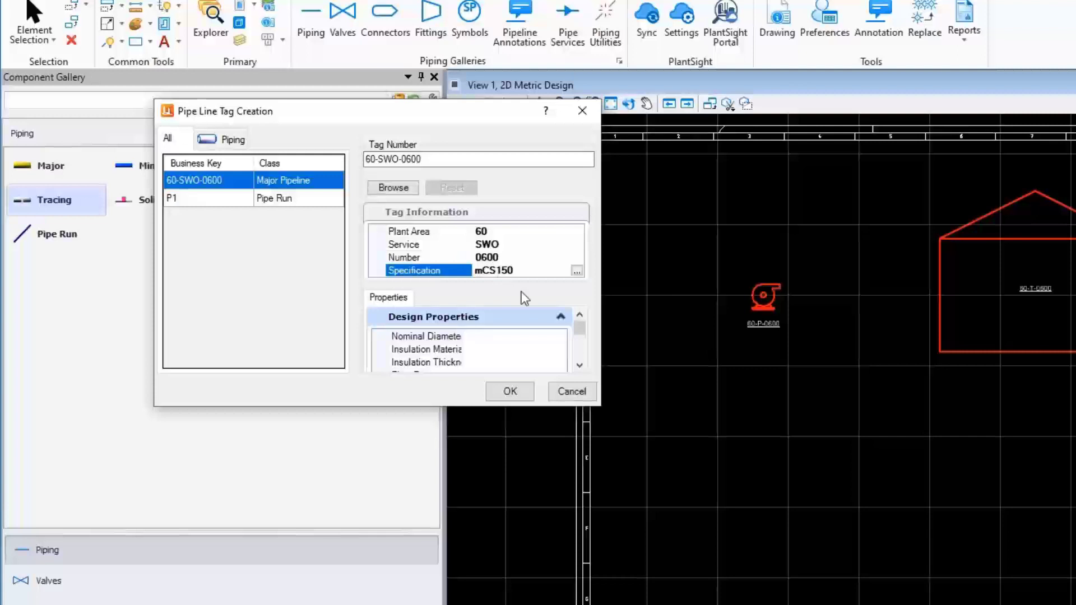
click(416, 270)
drag(599, 407, 654, 566)
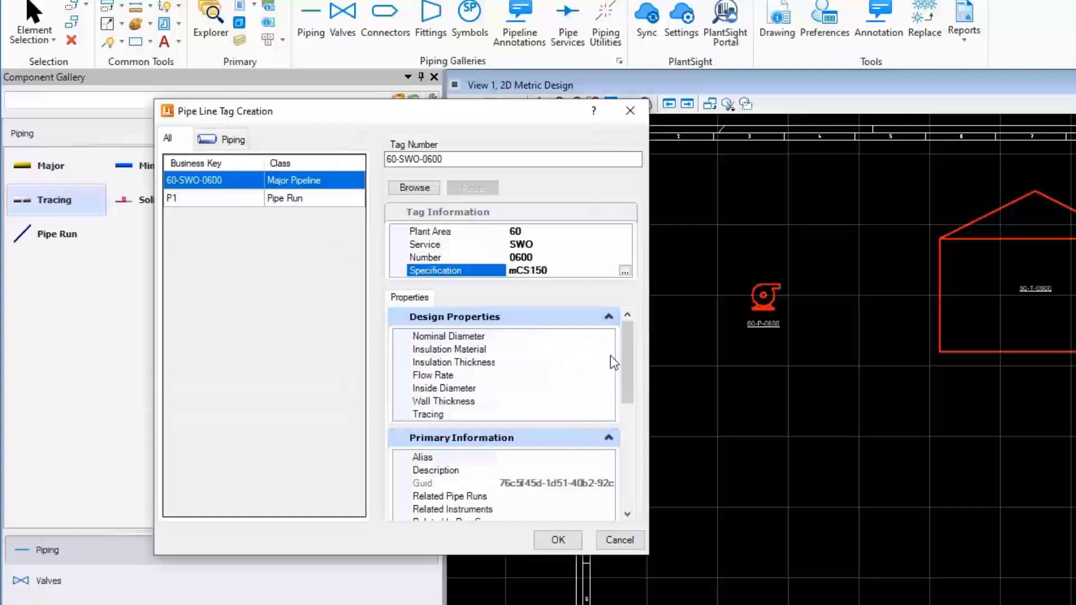
drag(629, 355, 645, 471)
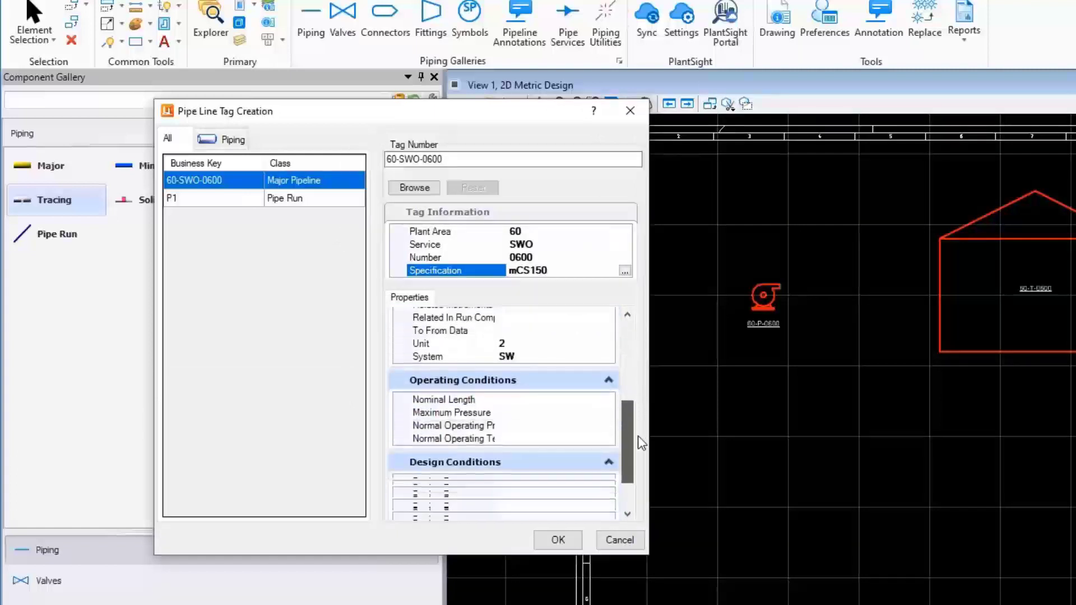
click(588, 436)
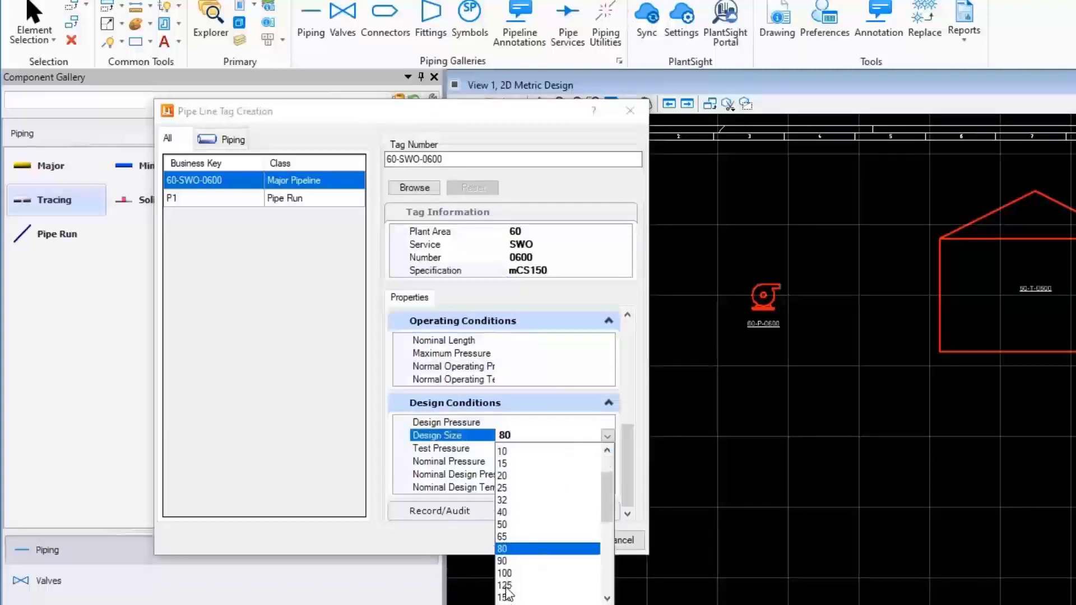
scroll(507, 588, down, 2)
click(515, 580)
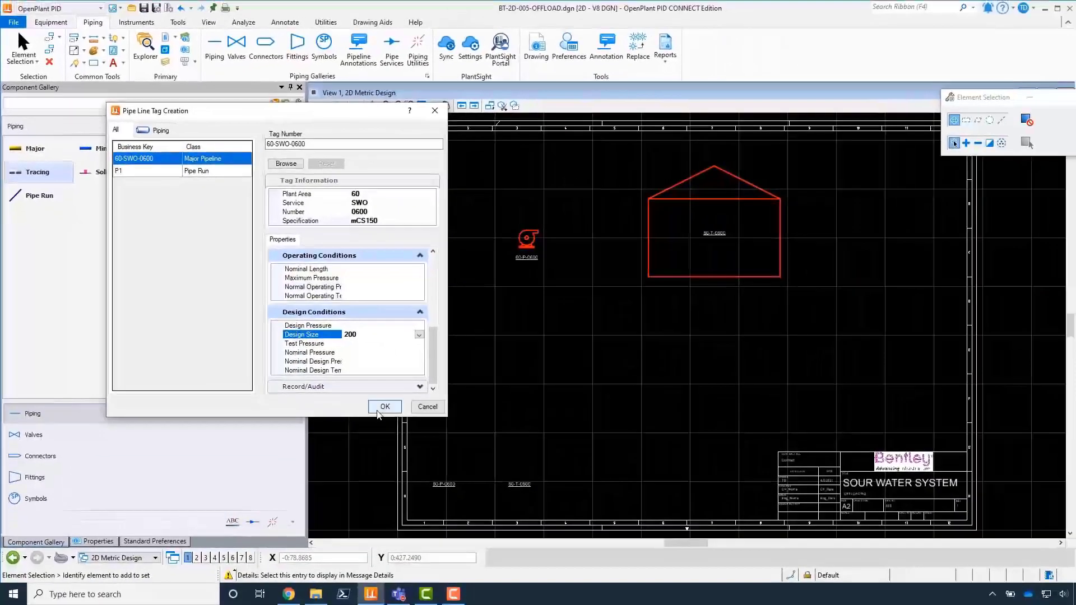
Step: Draw the pipe run from the pump 60-P-0600 outlet nozzle to the tank wall
click(384, 407)
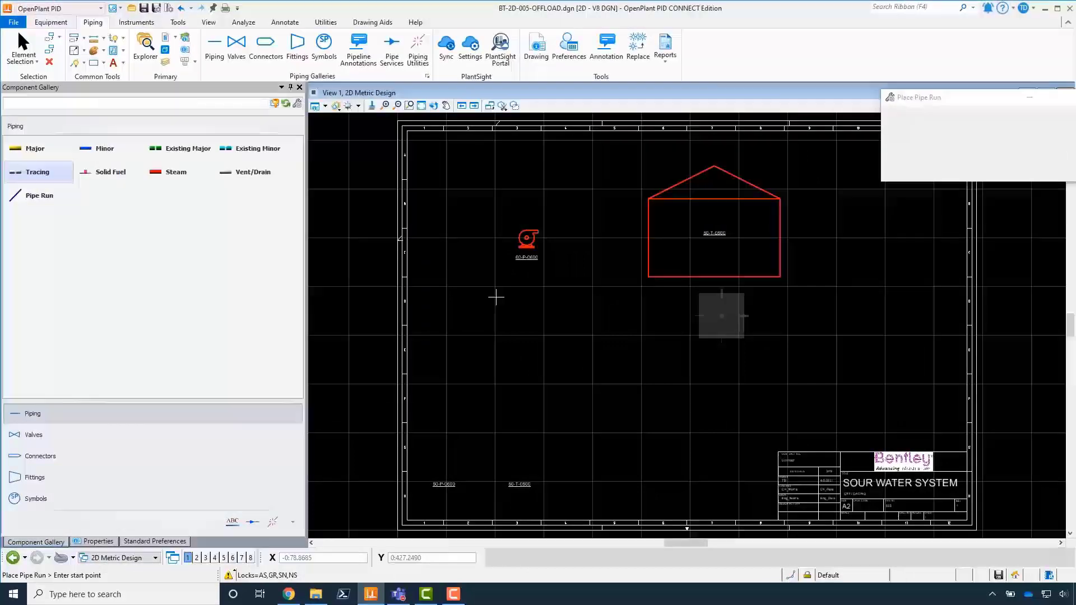
scroll(528, 232, up, 3)
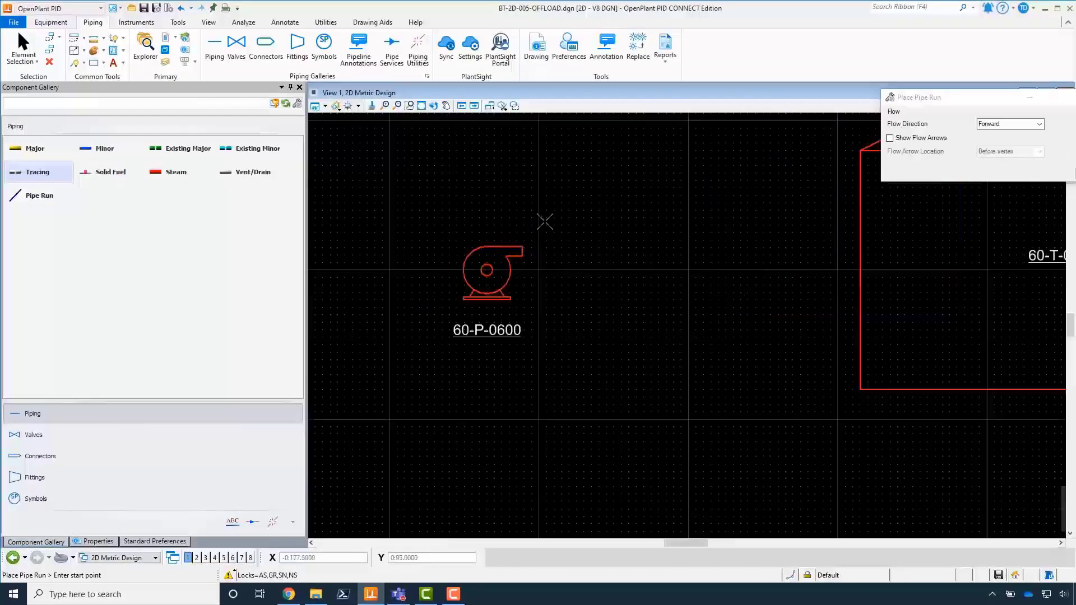
click(524, 250)
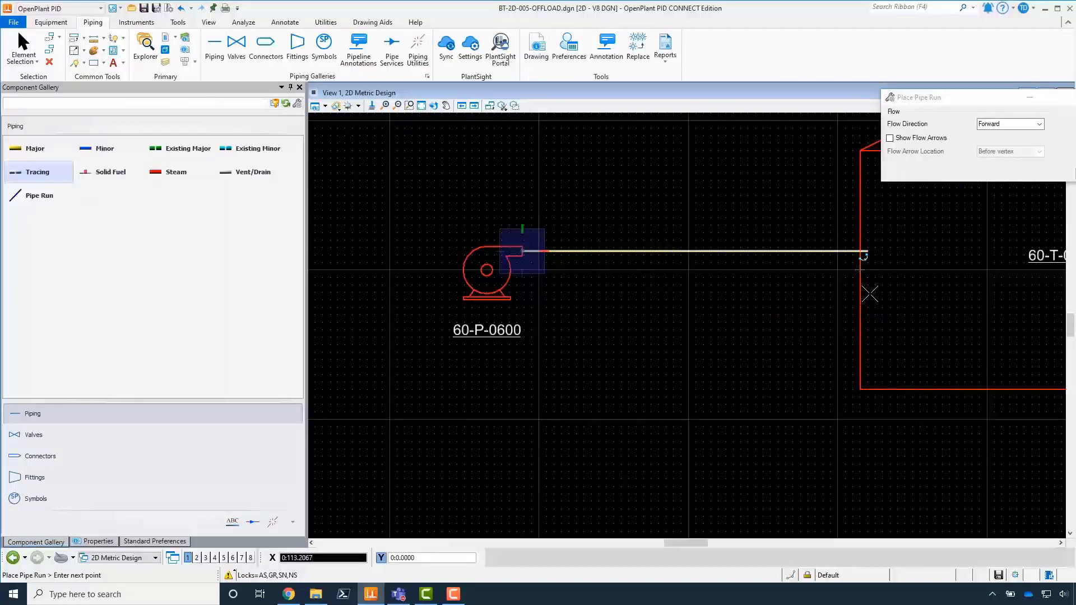
click(863, 256)
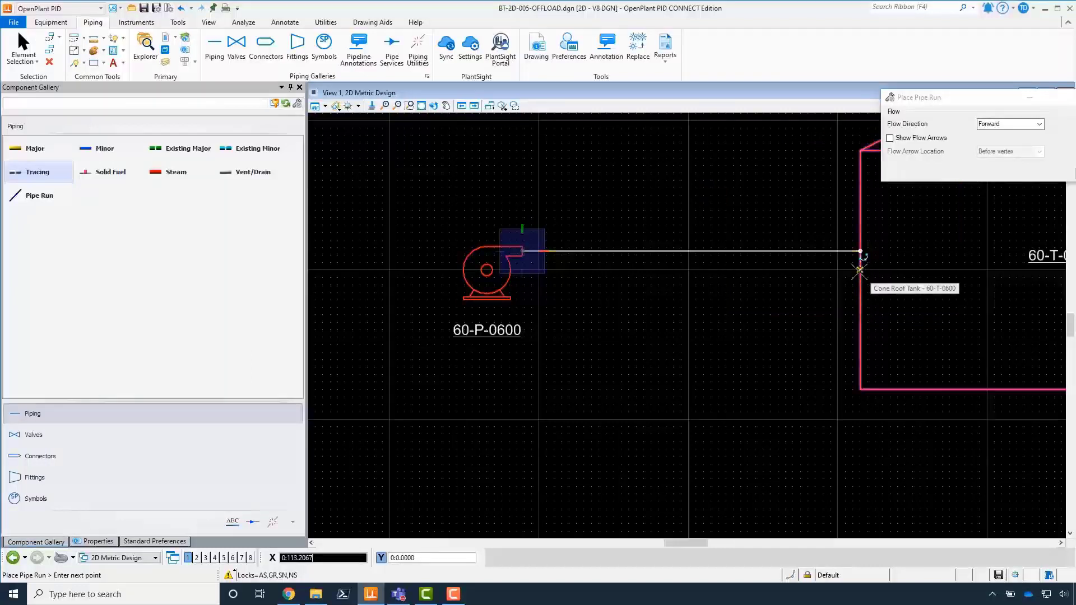
right_click(731, 339)
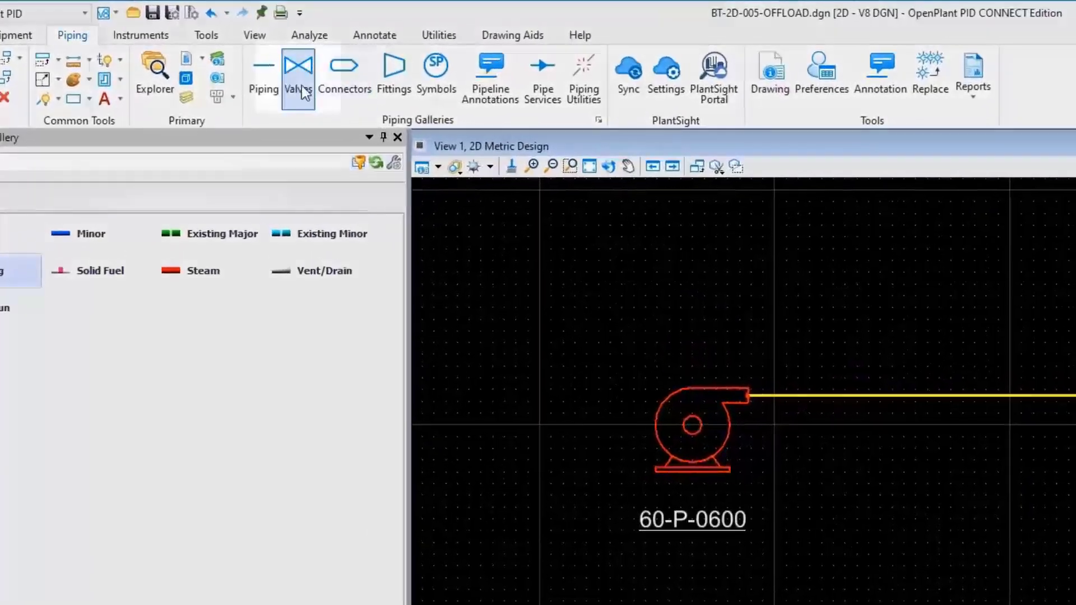
Step: Place an FF-flanged check valve on the pipe near the pump using Nearest snap
click(299, 85)
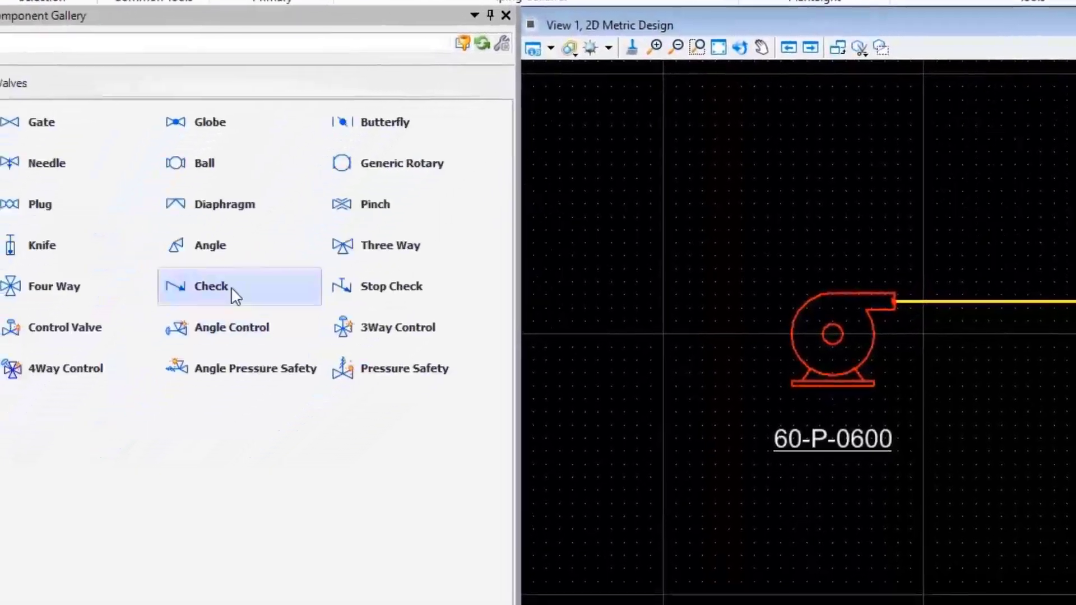
click(235, 292)
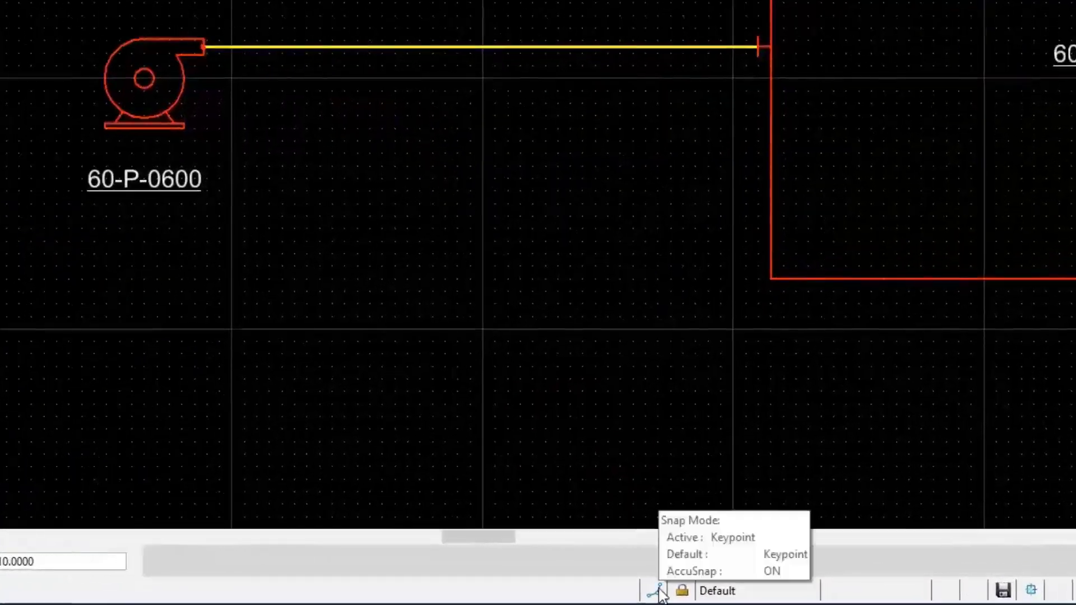
click(656, 591)
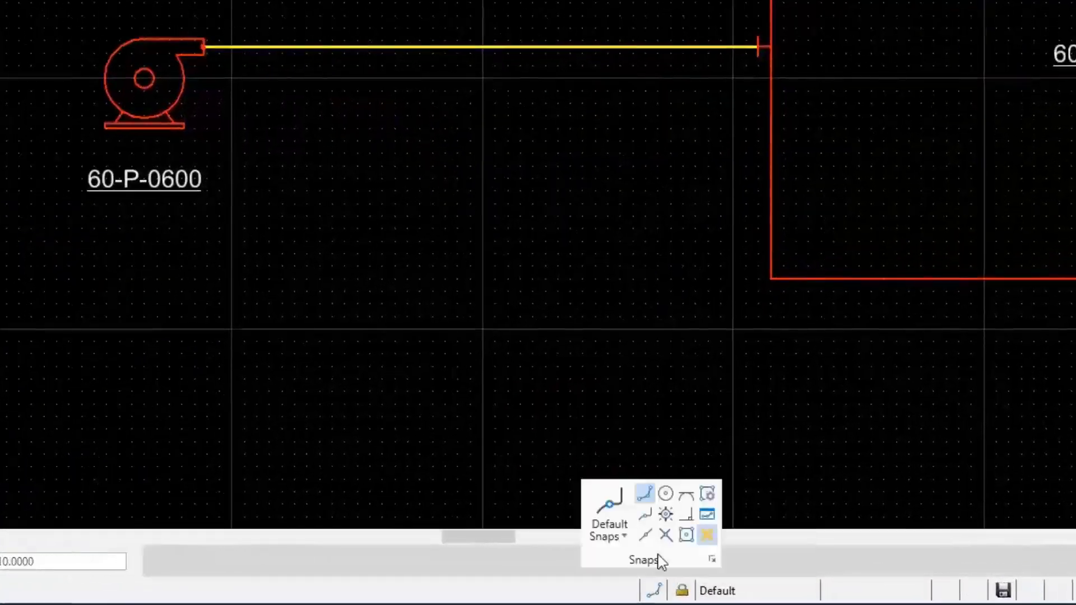
click(646, 515)
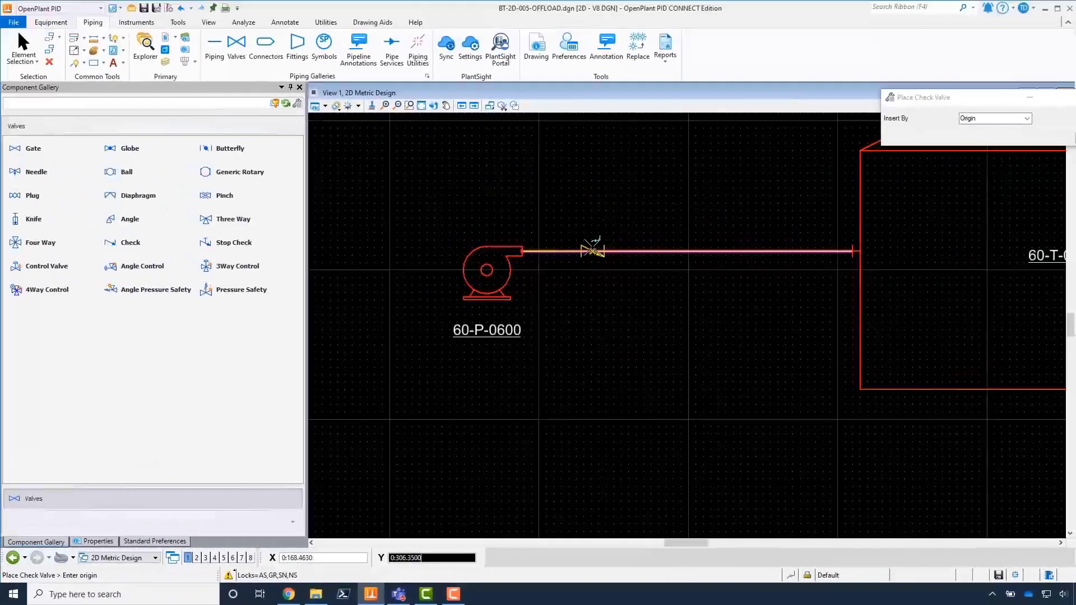
click(594, 248)
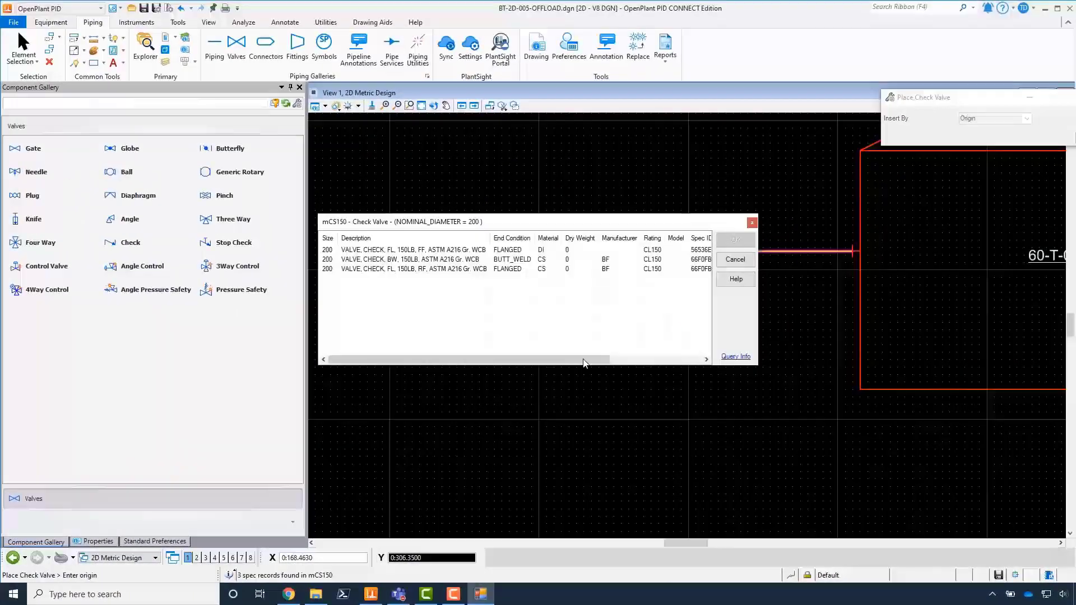
click(455, 252)
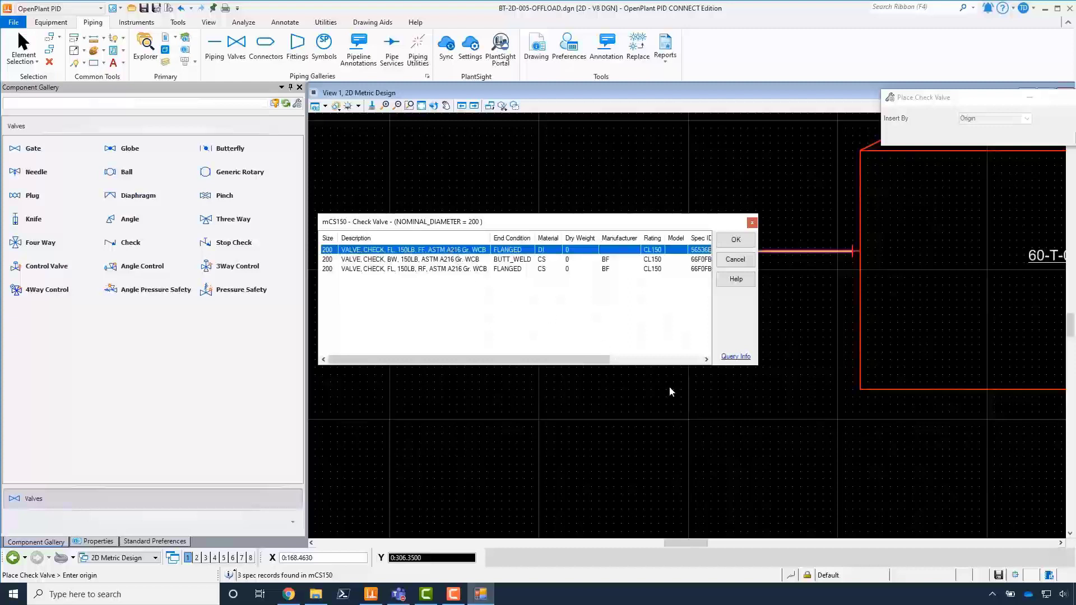
click(736, 240)
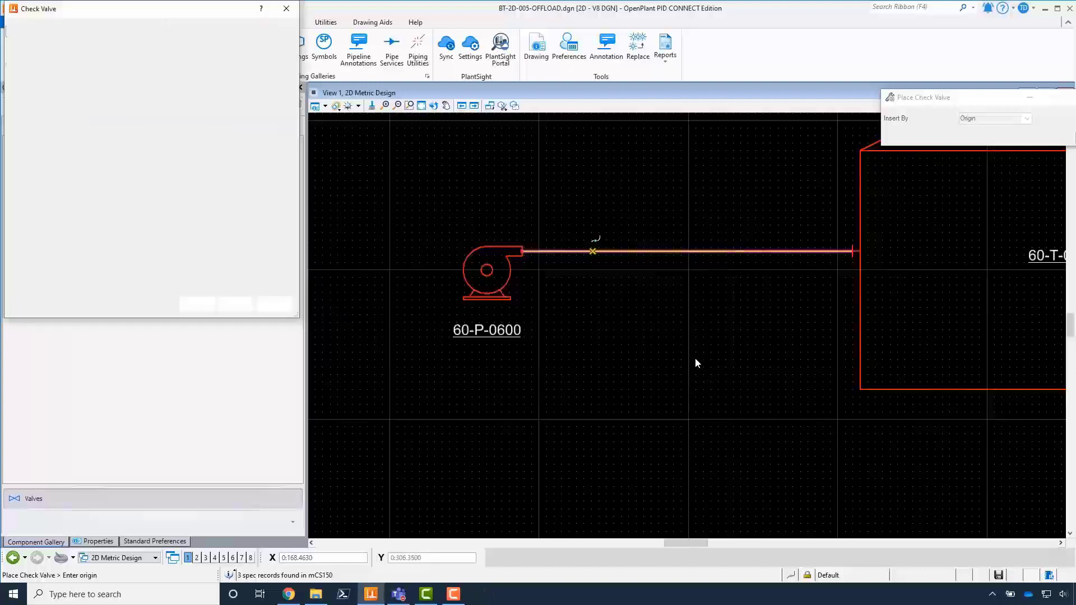
Step: Trim the check valve's tag number and confirm its properties
click(134, 103)
text(0600)
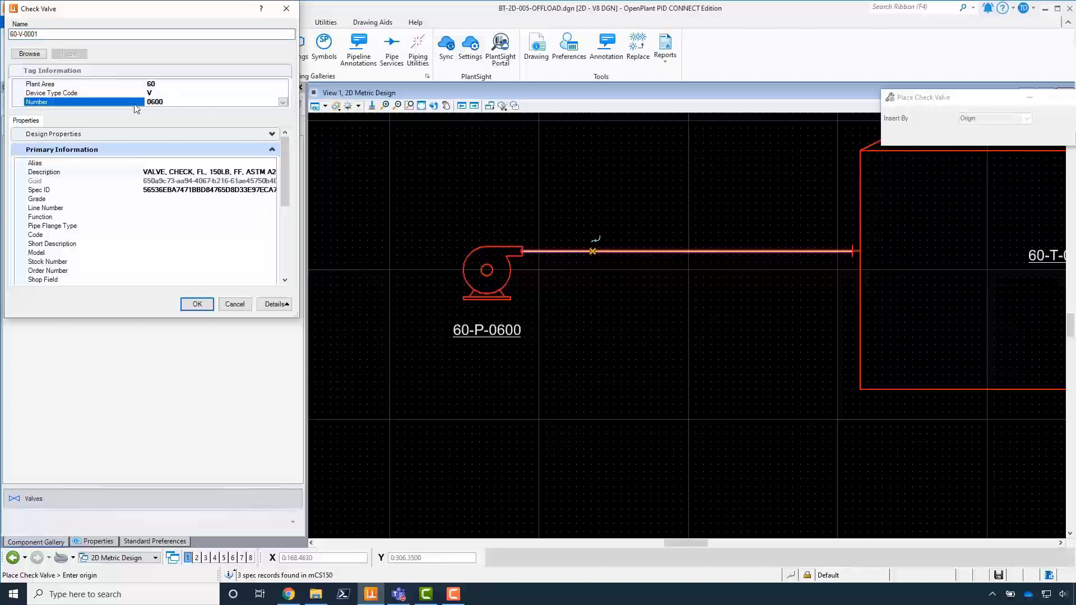
click(135, 107)
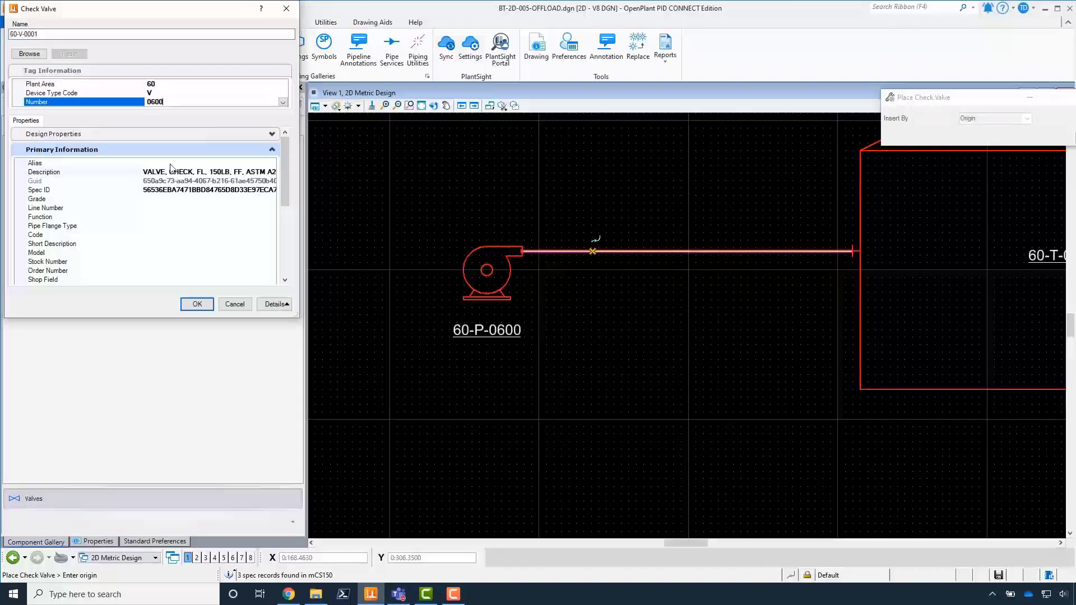
key(BackSpace)
click(198, 304)
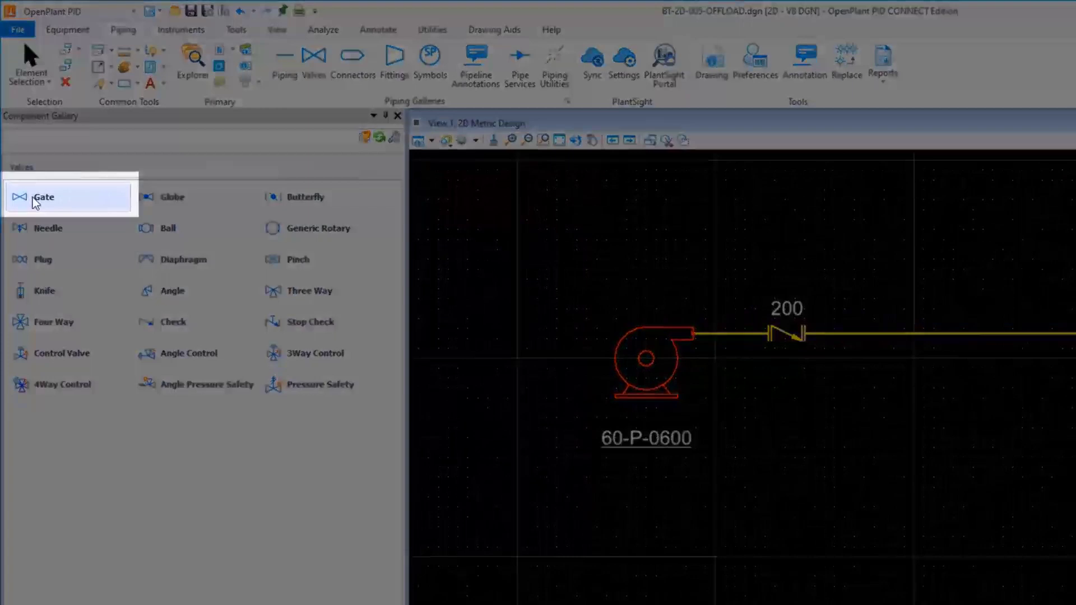
Step: Place a flanged gate valve on the pipe between the check valve and the tank
click(35, 200)
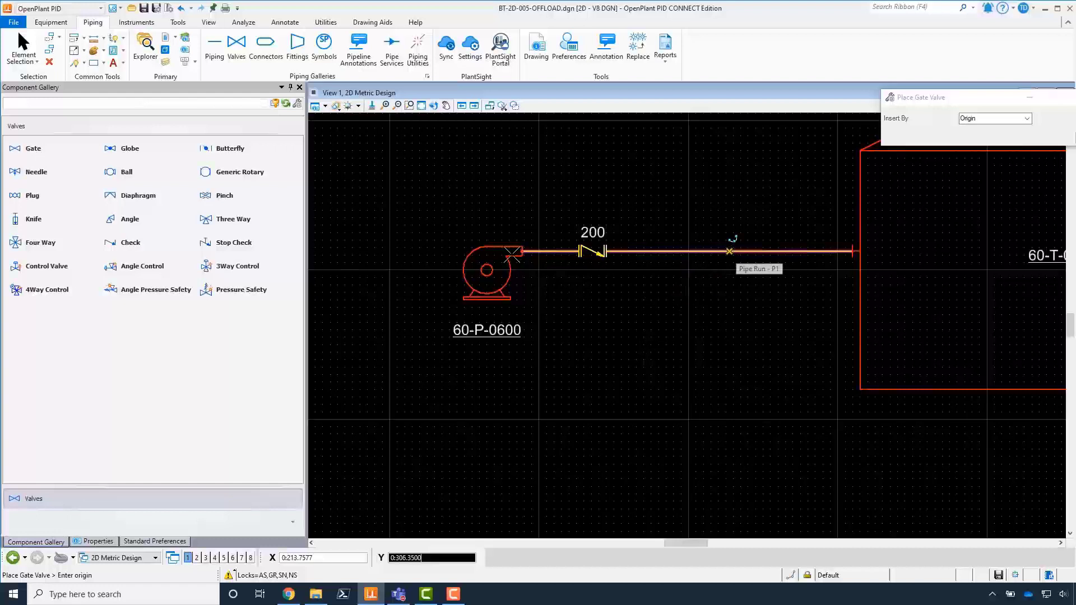
click(731, 249)
click(441, 251)
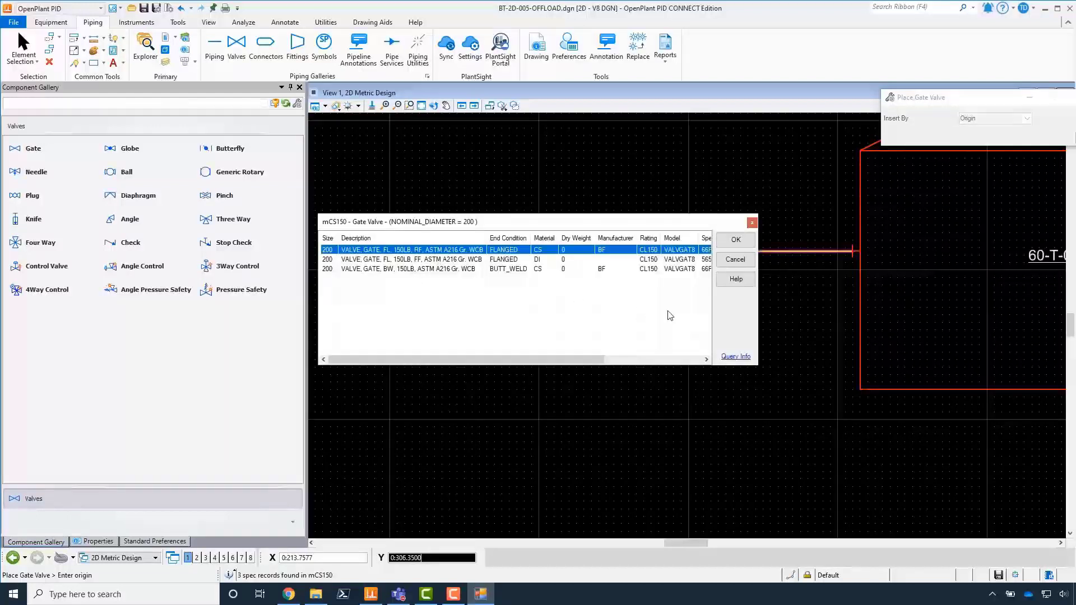
click(737, 241)
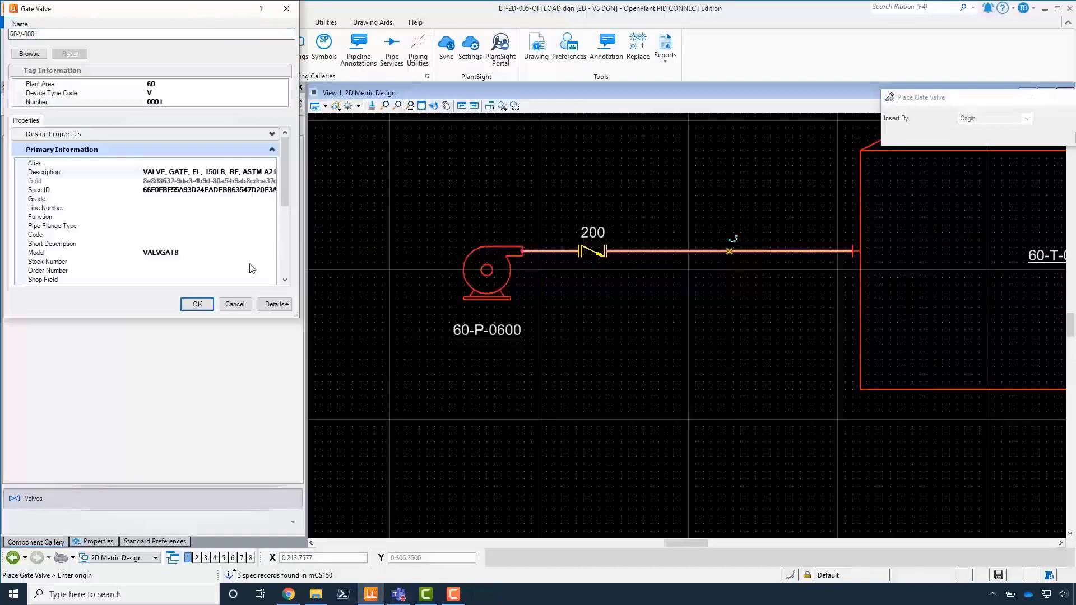
click(122, 103)
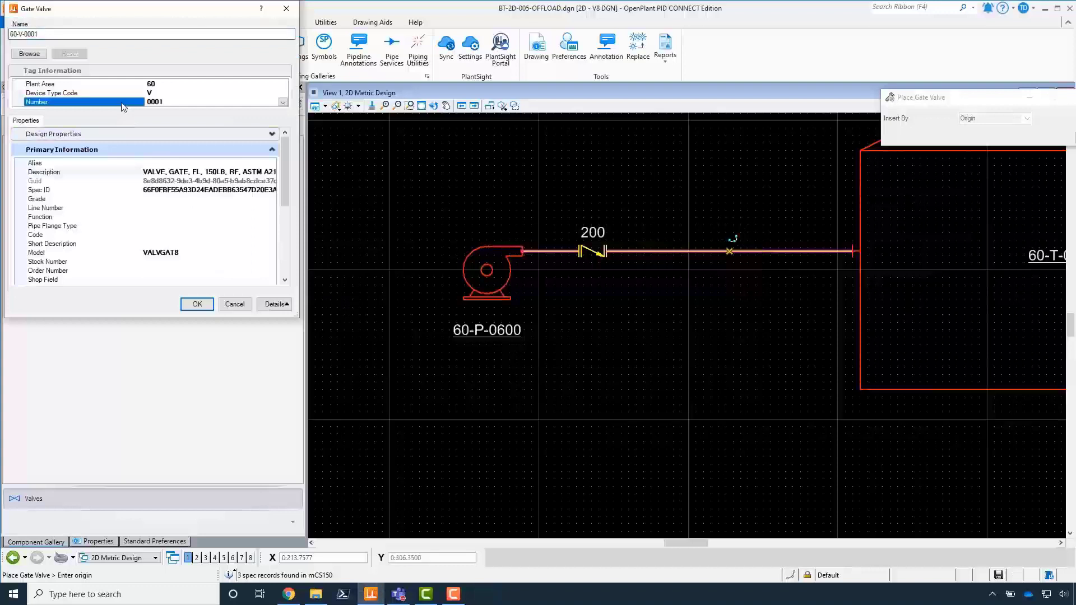
text(6)
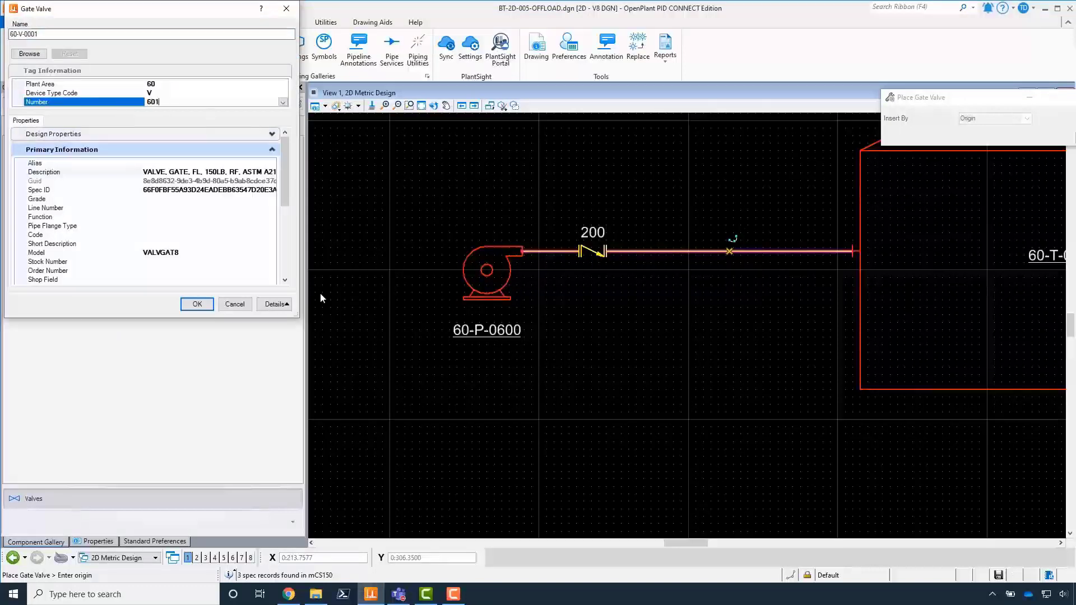
Step: Confirm the gate valve, then add pressure indicator PI 0600 on the line before the tank
click(197, 304)
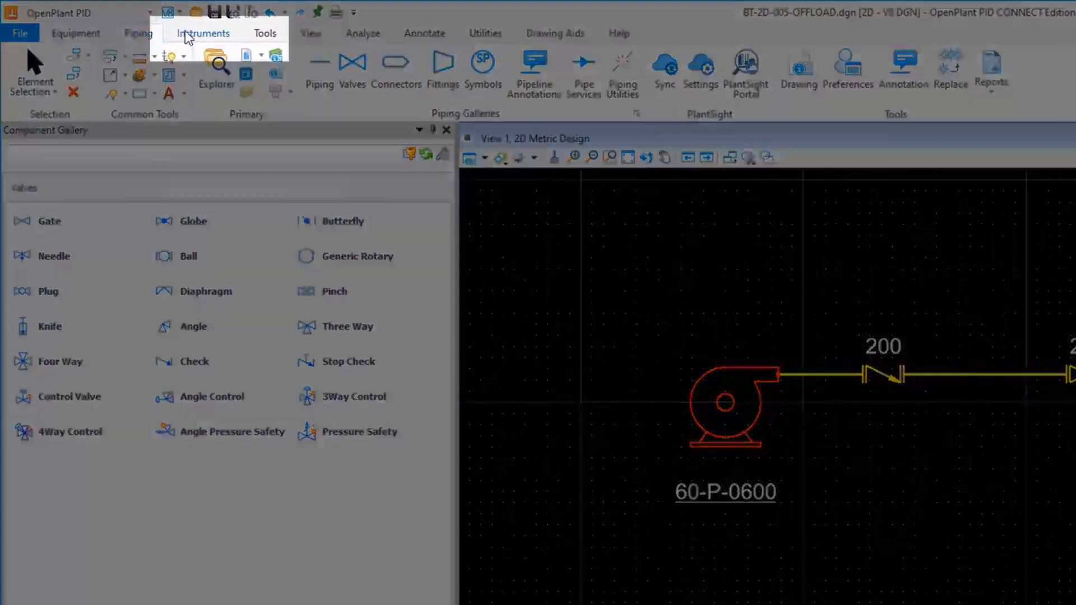
click(162, 26)
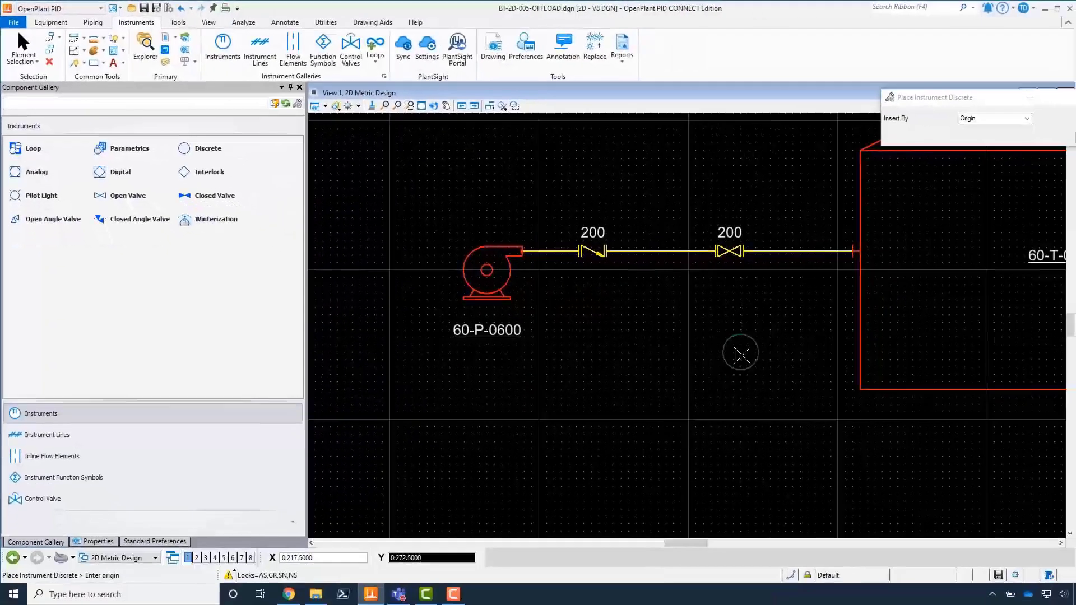
click(793, 195)
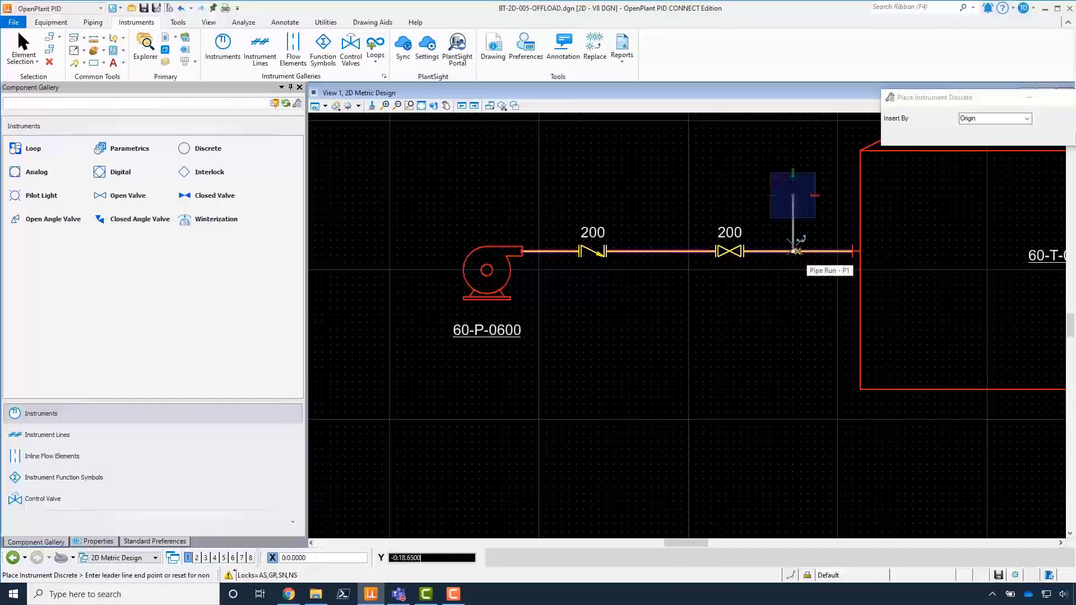
click(797, 250)
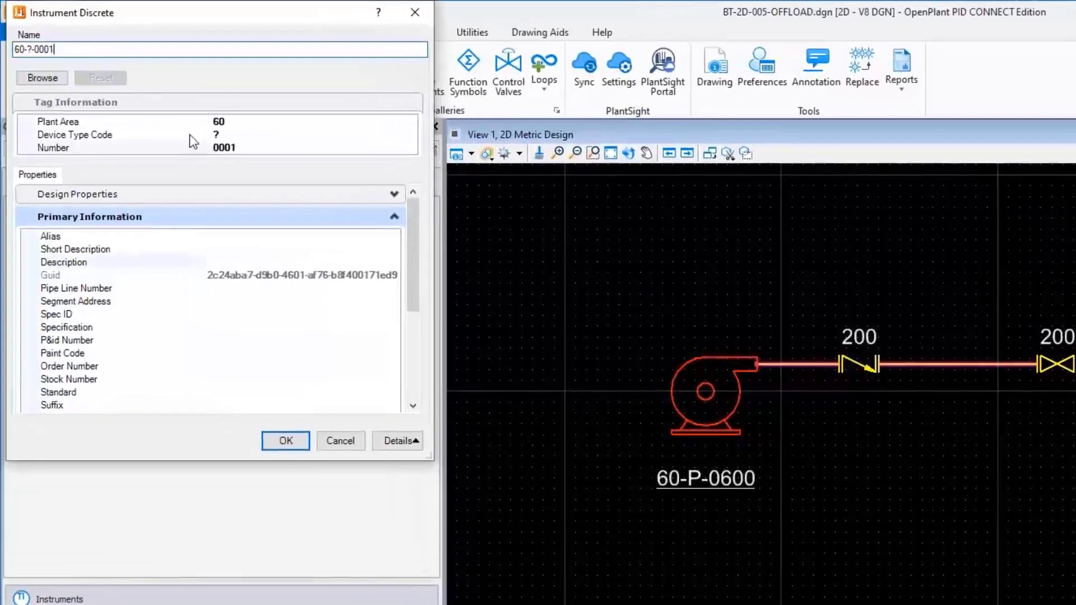
click(193, 135)
text(PI)
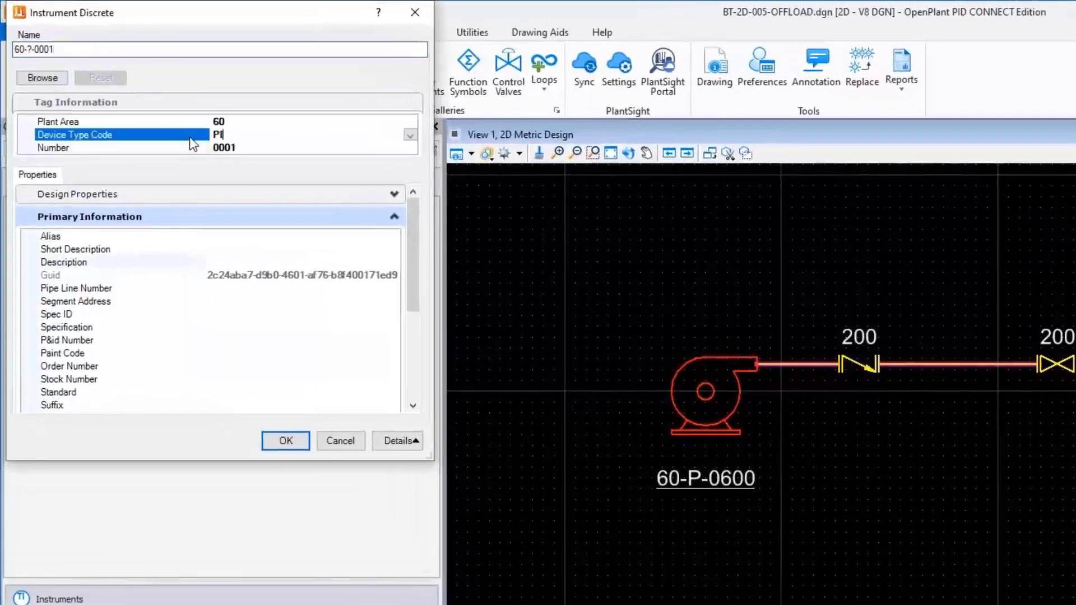
key(Tab)
text(0)
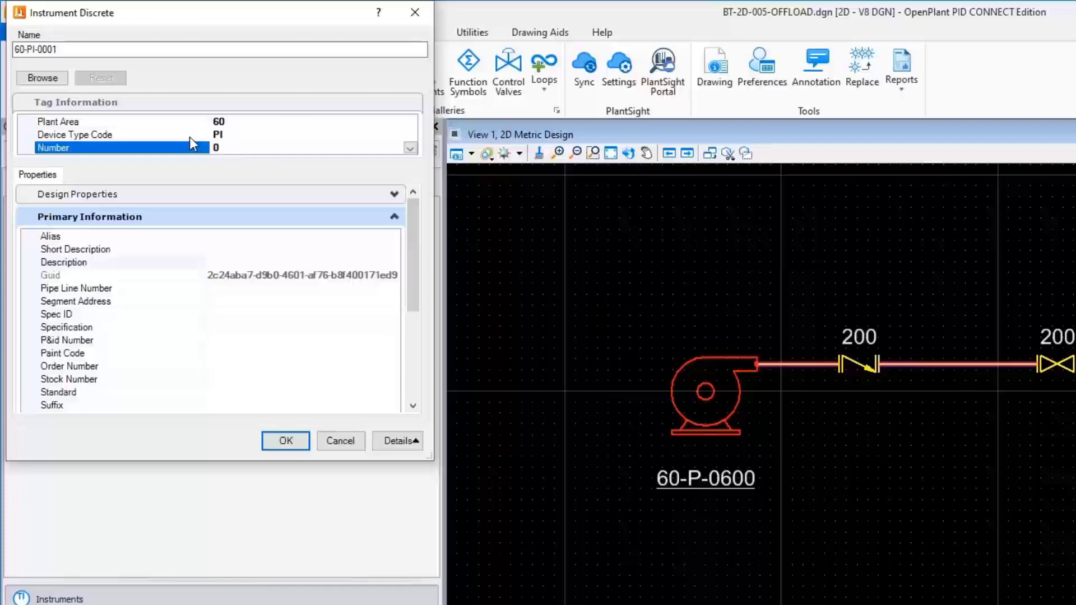
text(600)
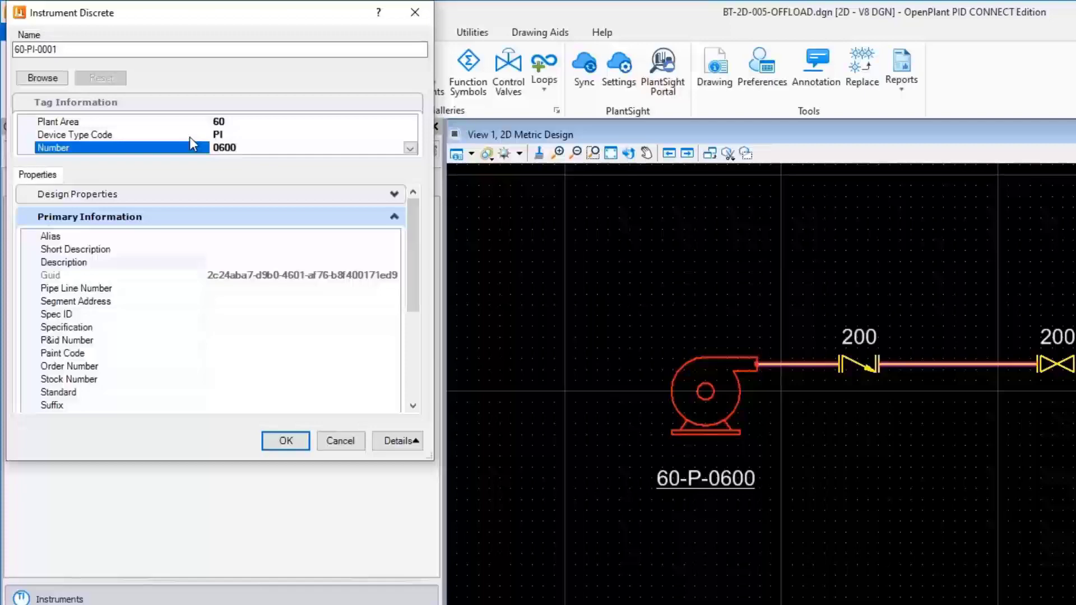
click(287, 441)
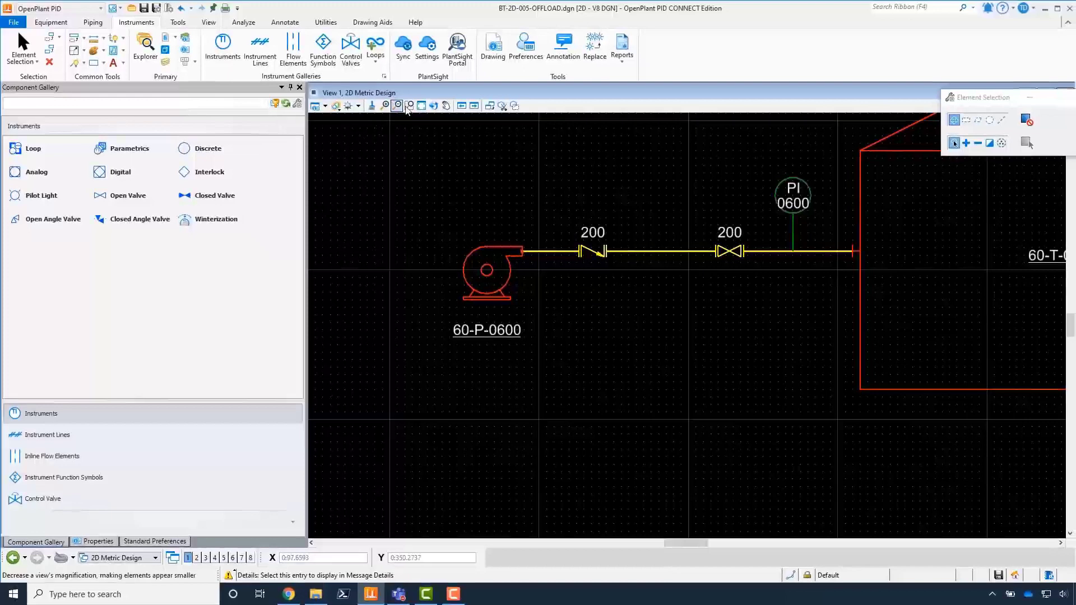
Step: Fit the drawing, then window-zoom onto tank 60-T-0600's lower right corner
click(423, 107)
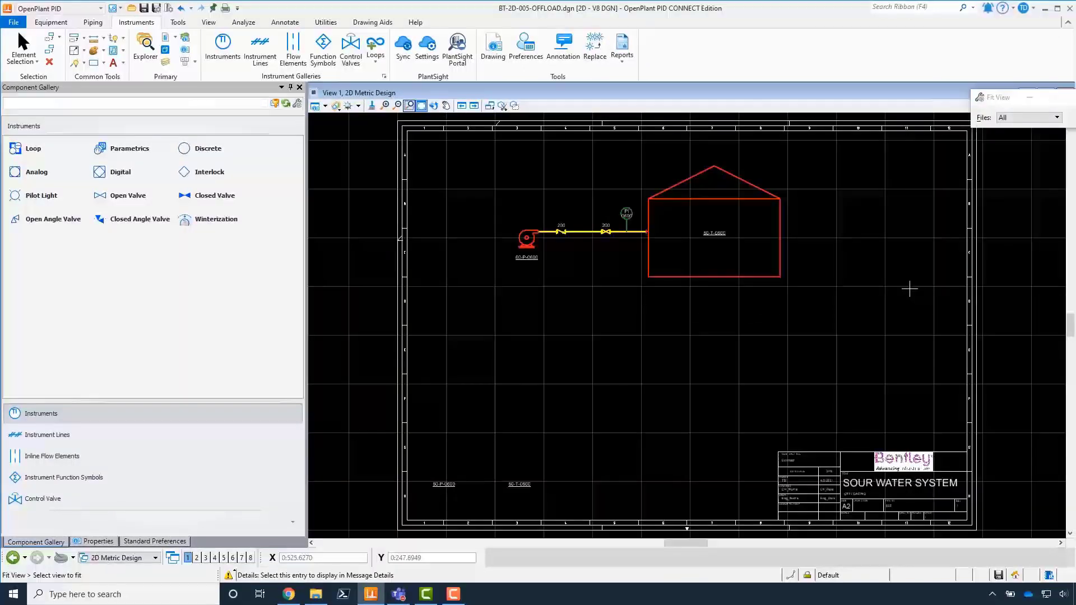
right_click(916, 252)
key(Escape)
click(409, 105)
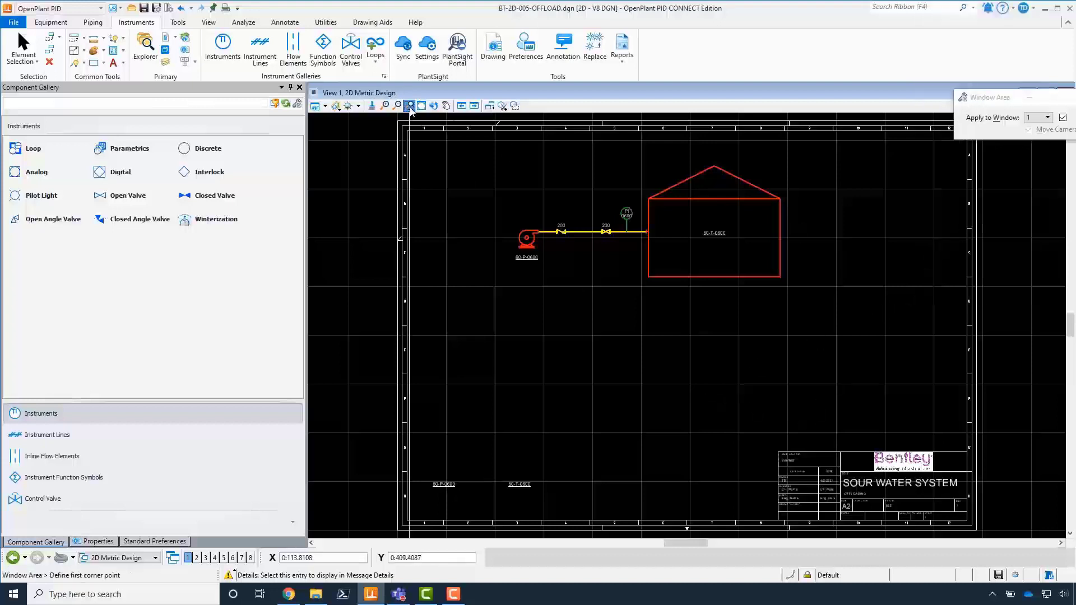
click(763, 387)
click(945, 192)
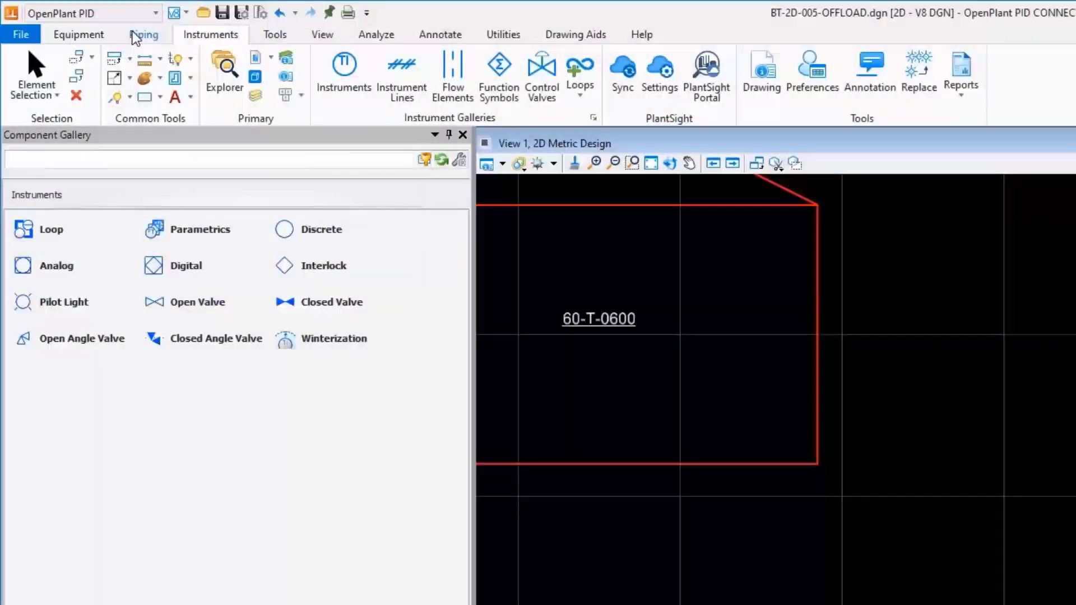
Step: Define major pipeline 60-SWO-0601 (number 0601, spec mCS150) with design size 200
click(143, 34)
click(62, 235)
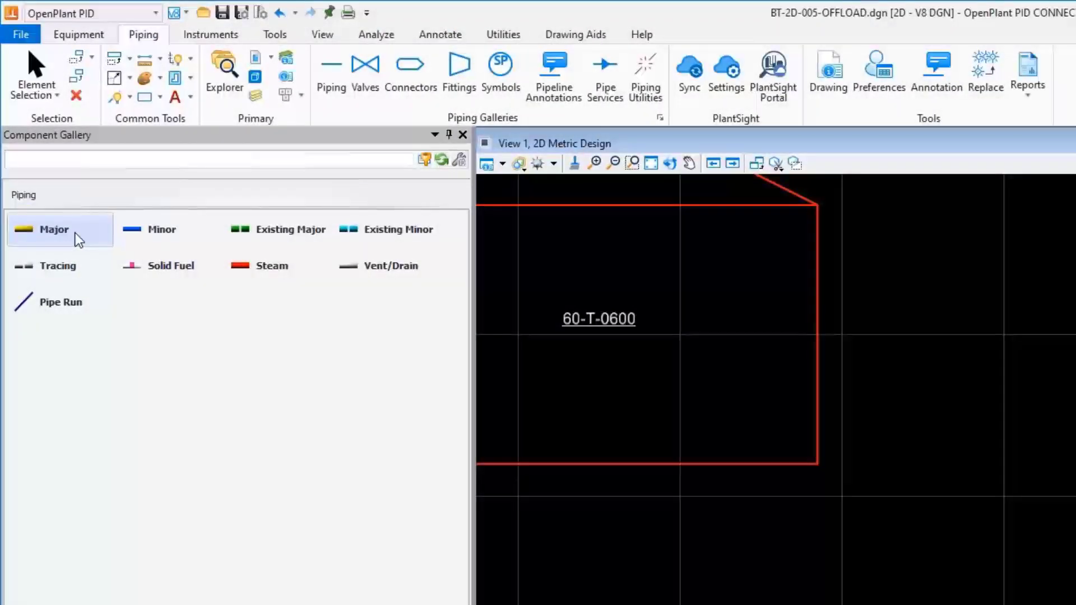
double_click(79, 238)
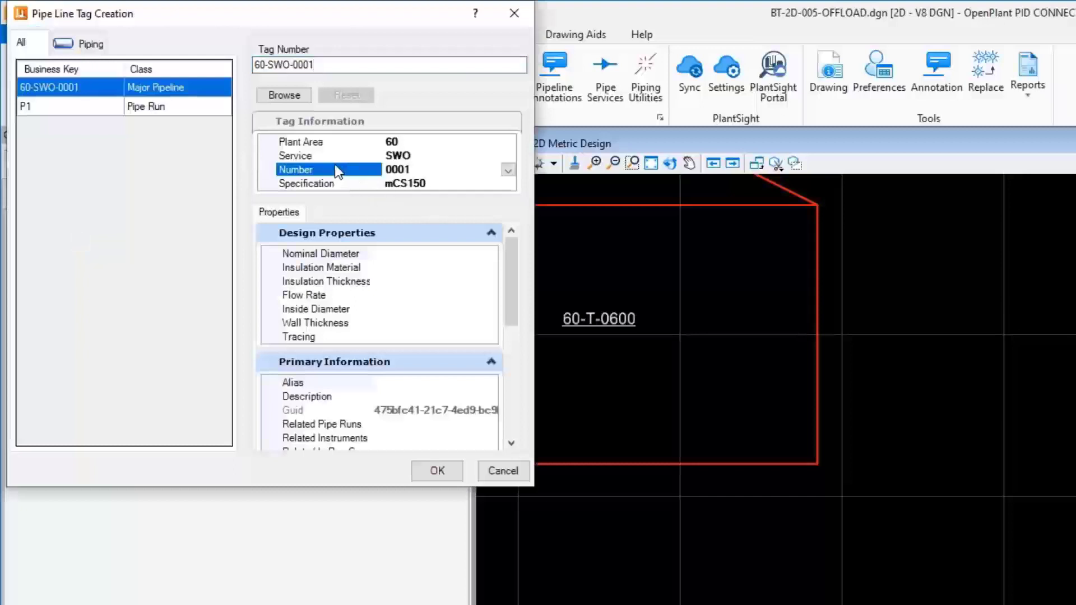
text(0601)
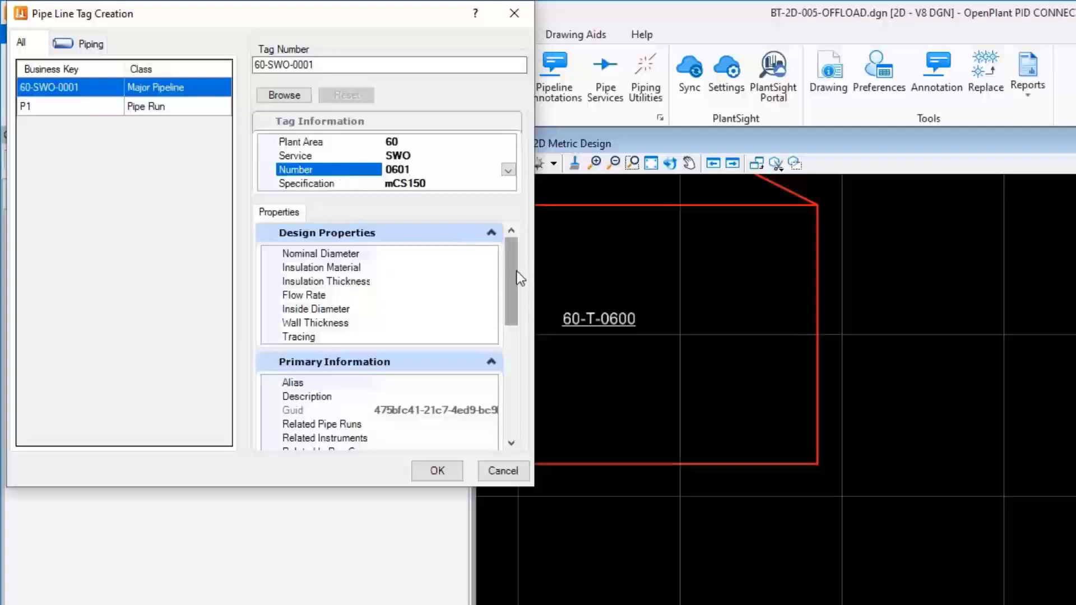
key(Down)
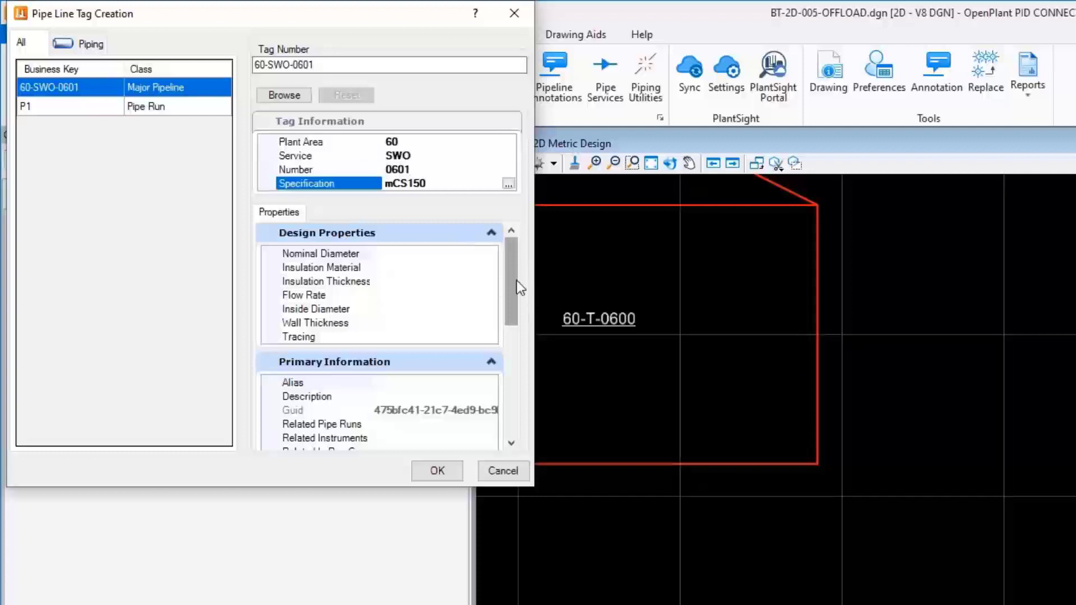
scroll(400, 375, down, 2)
scroll(397, 371, down, 2)
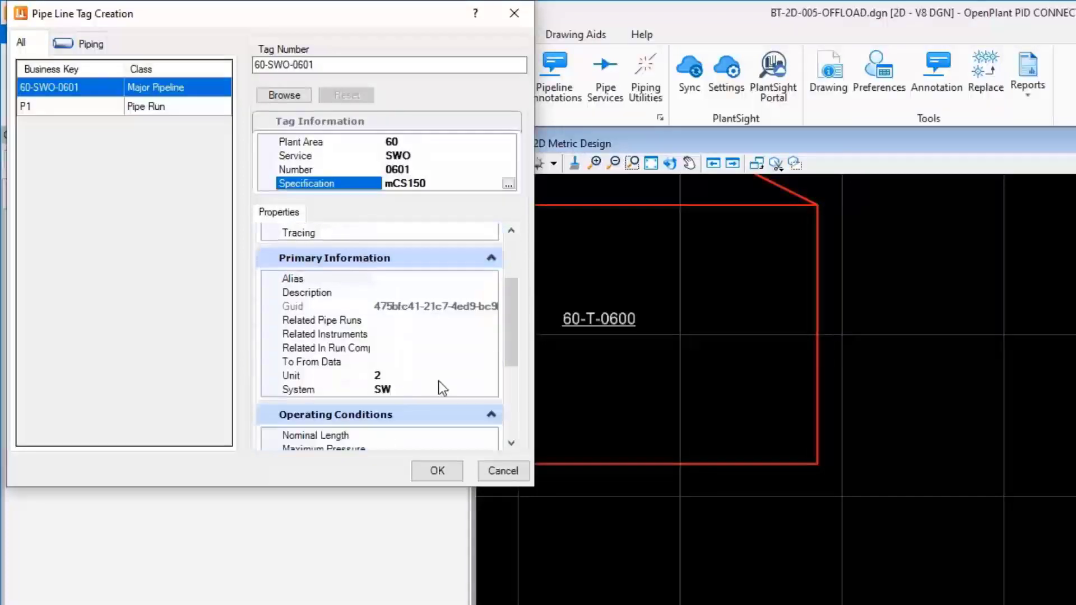
scroll(438, 381, down, 2)
scroll(438, 381, down, 2)
scroll(471, 370, down, 2)
click(437, 360)
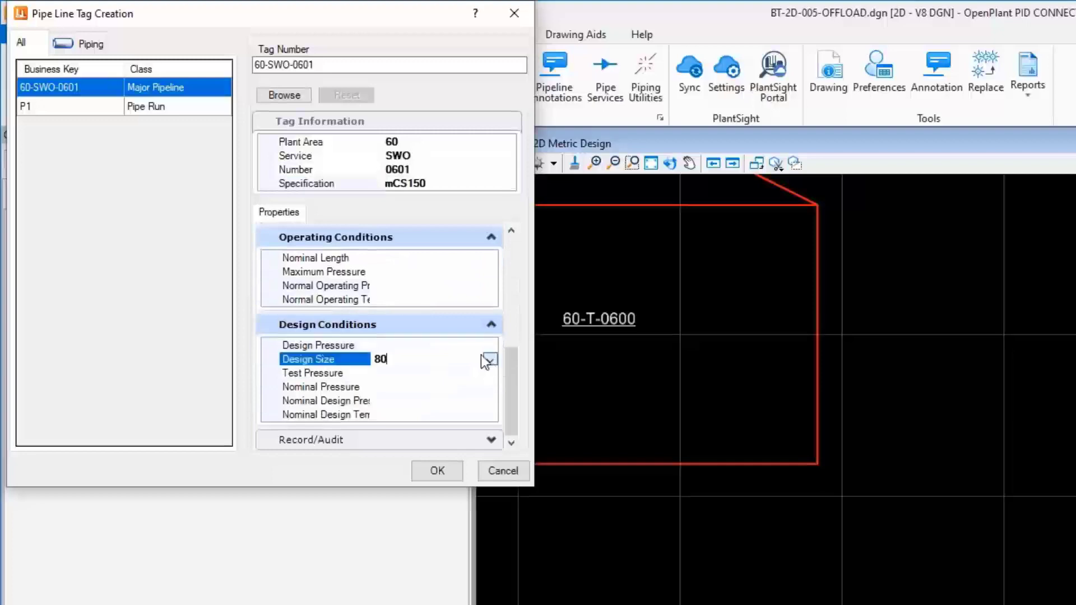
click(489, 359)
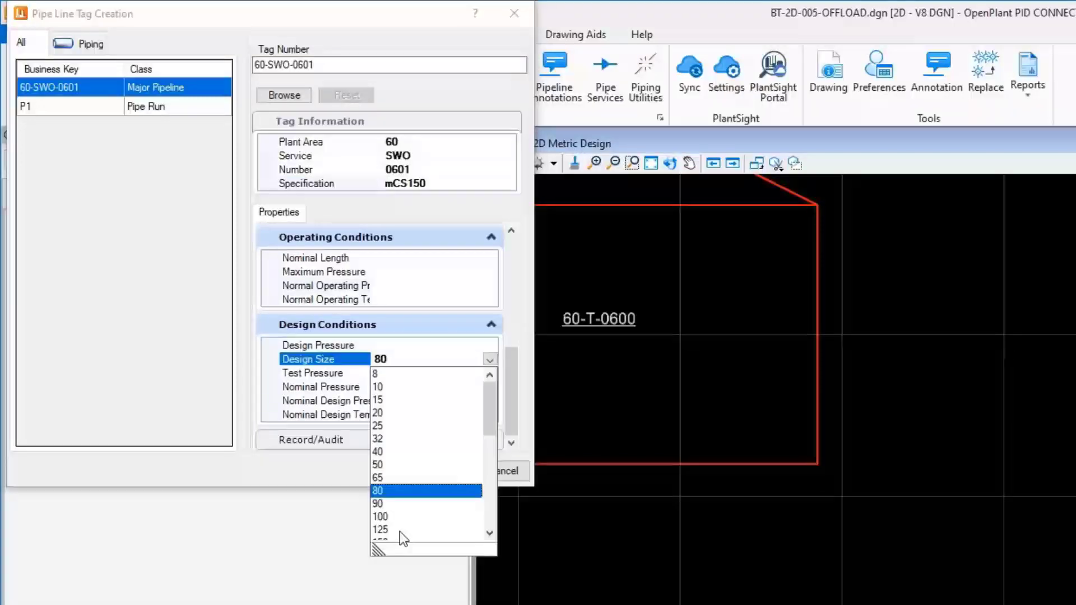
scroll(399, 532, down, 2)
click(380, 504)
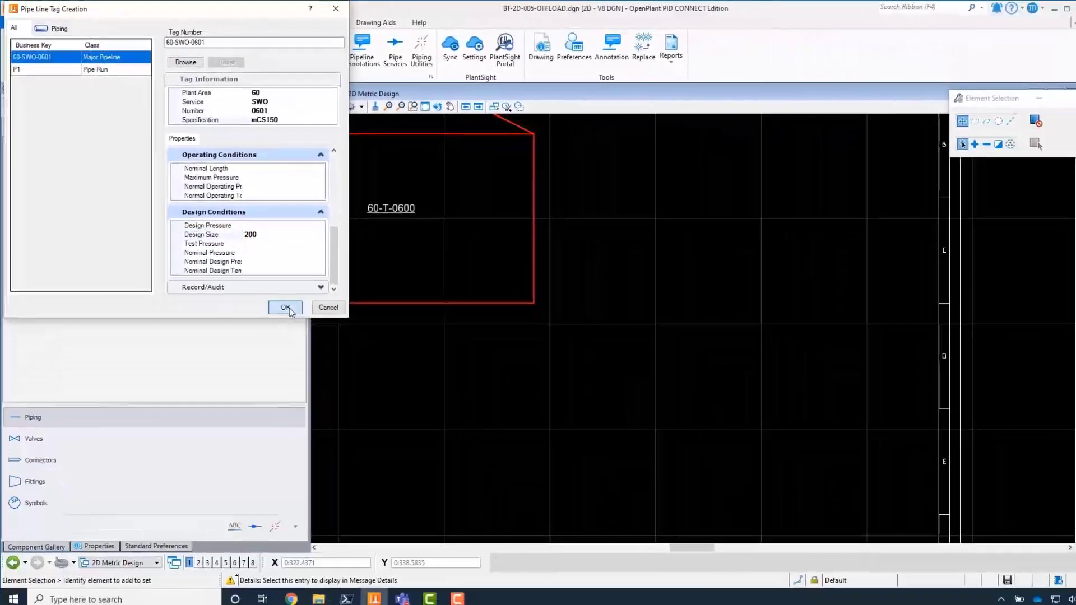
click(285, 307)
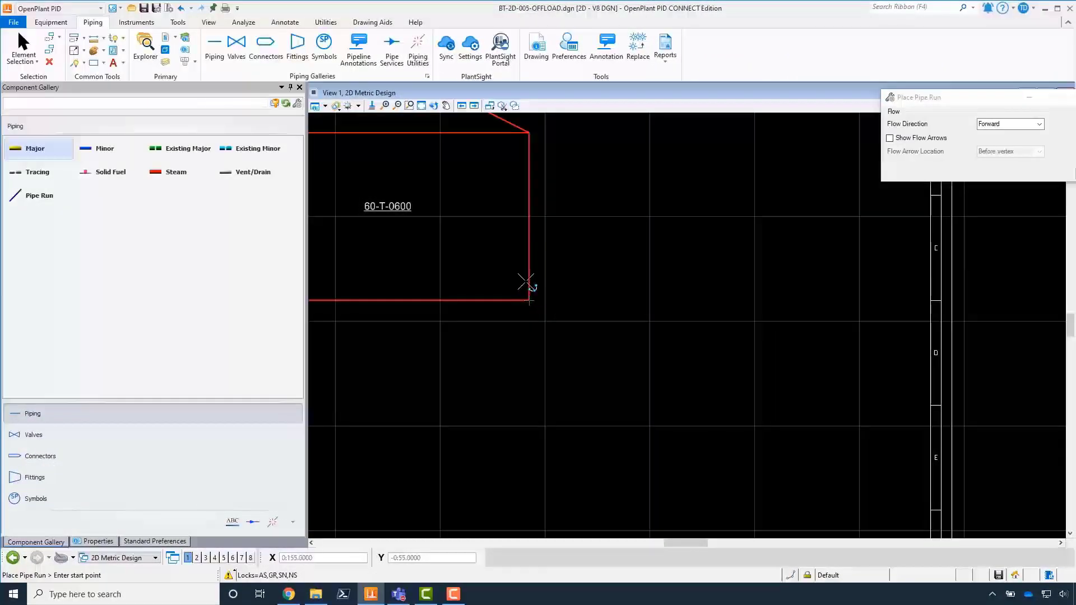
Step: Route 60-SWO-0601 from the tank's lower right side, briefly right, down, then right
click(533, 286)
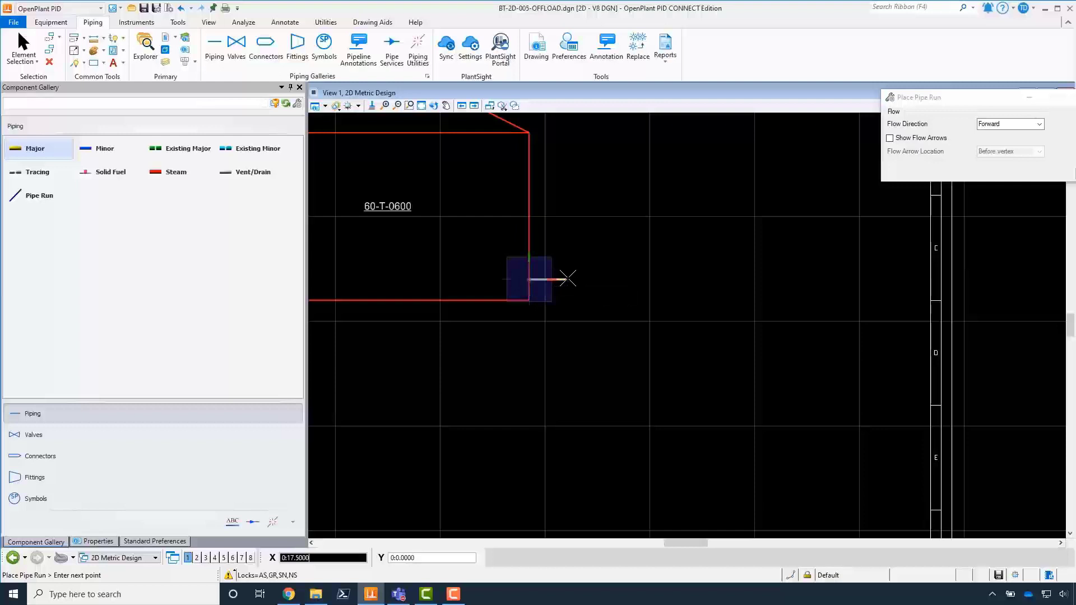
click(574, 281)
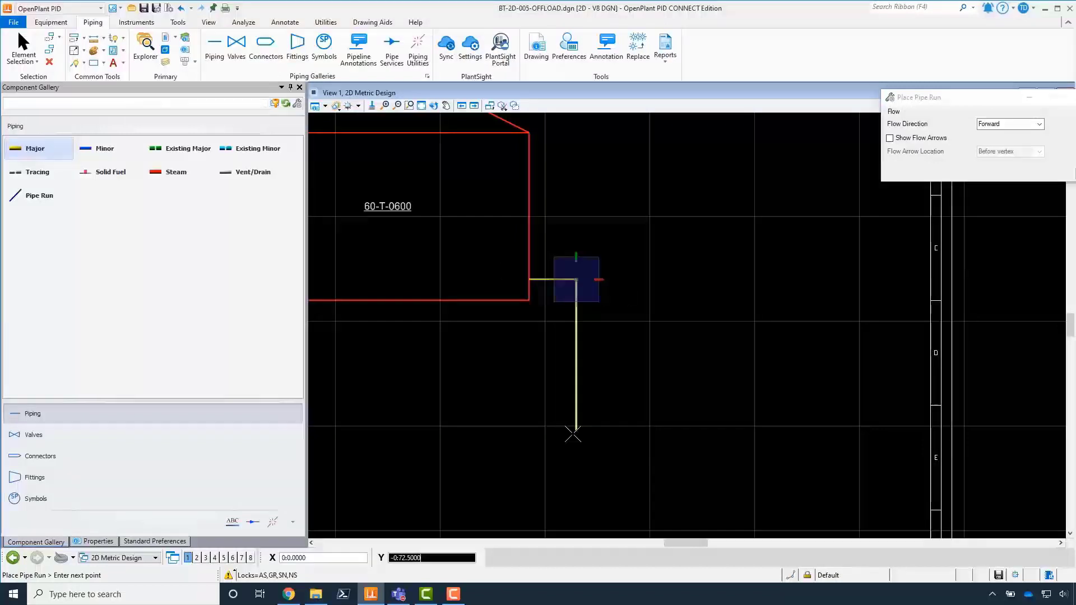
scroll(575, 452, down, 2)
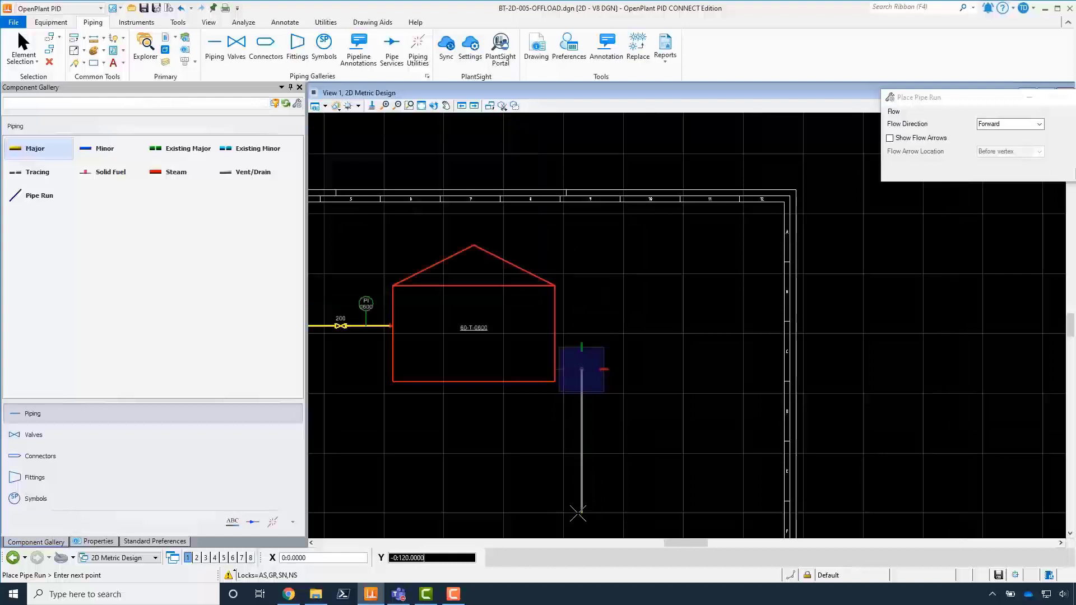
click(579, 511)
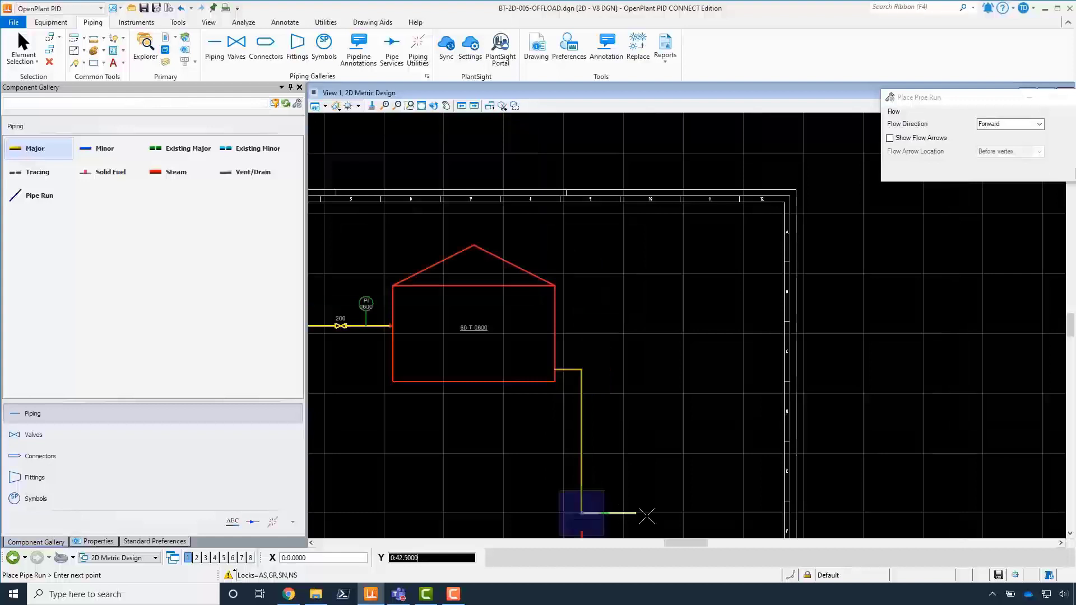
click(719, 514)
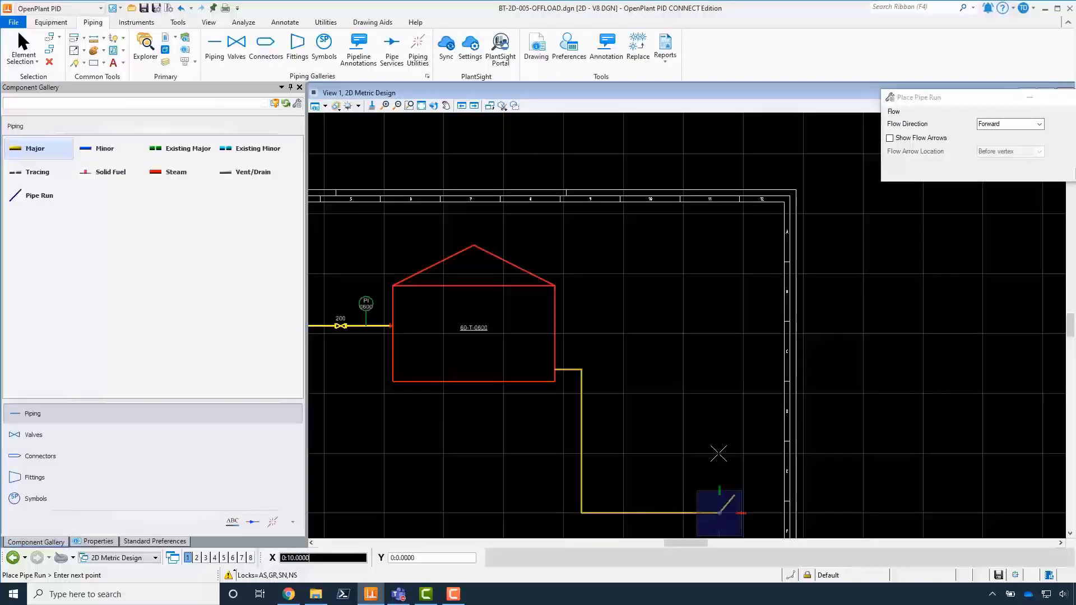
right_click(622, 390)
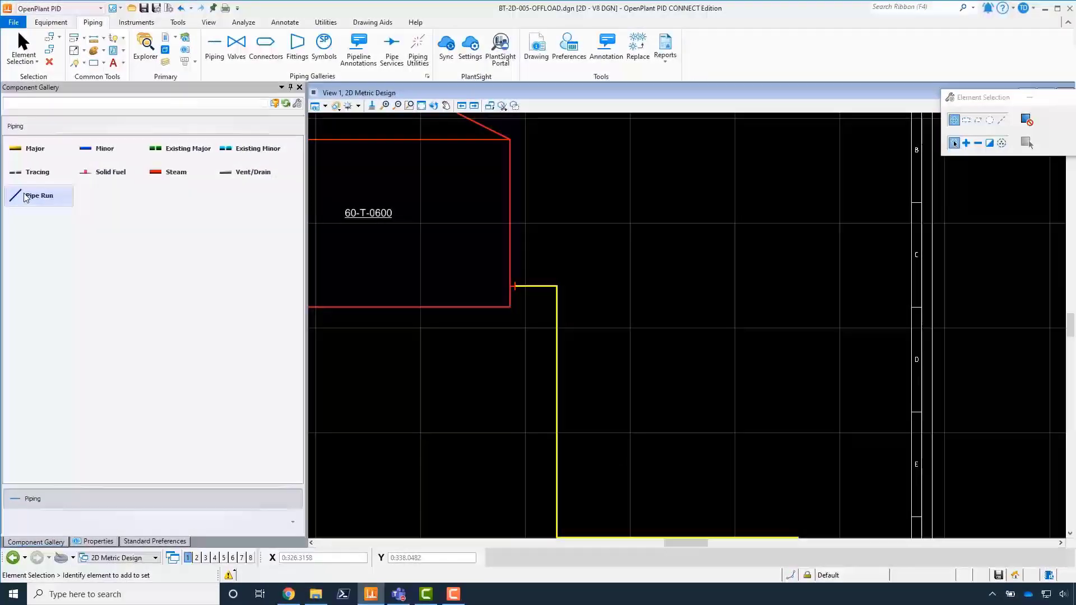
Step: Draw pipe run P2 from the vertical drop heading right, accepting its properties
double_click(25, 198)
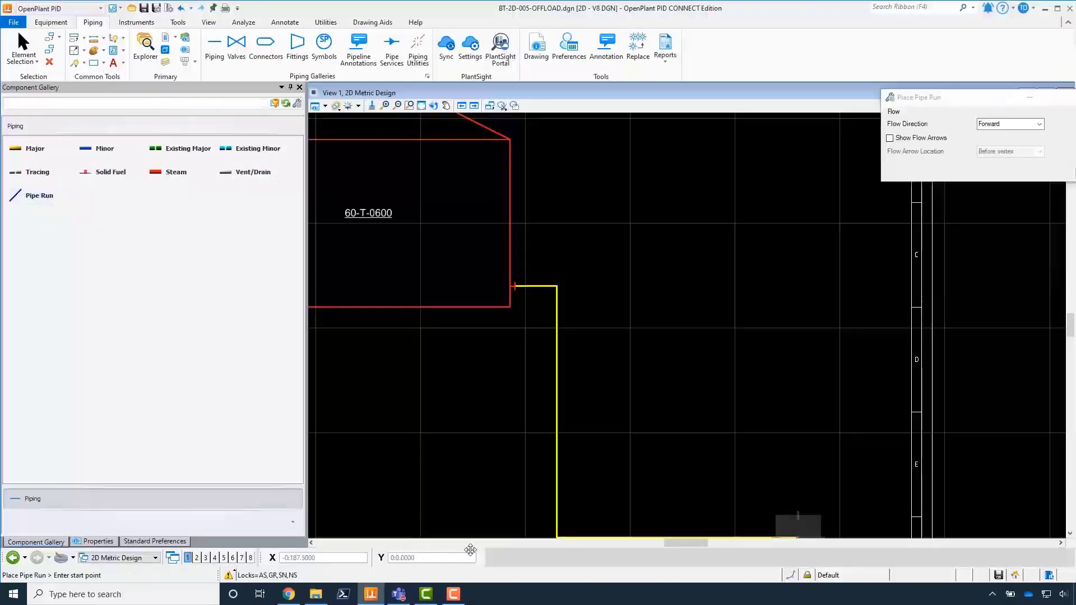
click(557, 410)
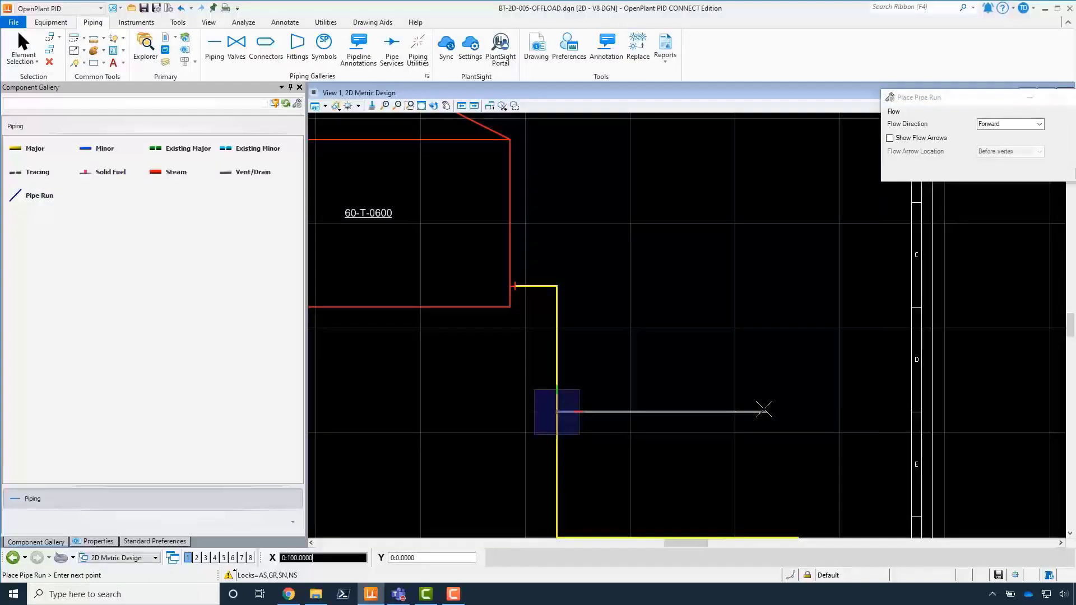
scroll(771, 443, down, 2)
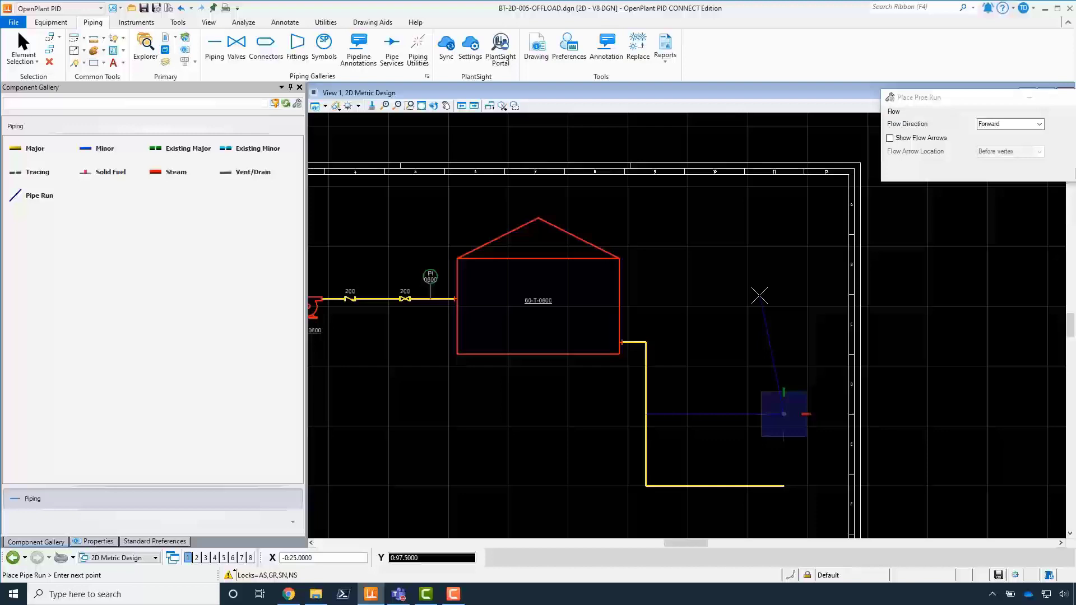
right_click(750, 436)
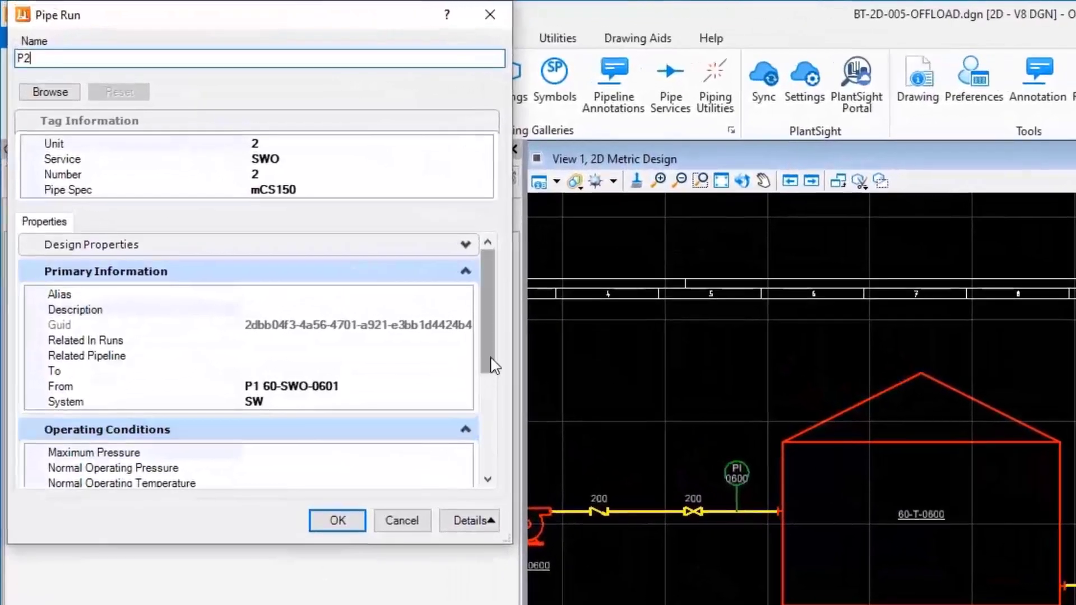
mouse_move(492, 364)
mouse_down()
mouse_move(492, 471)
mouse_move(492, 353)
mouse_up()
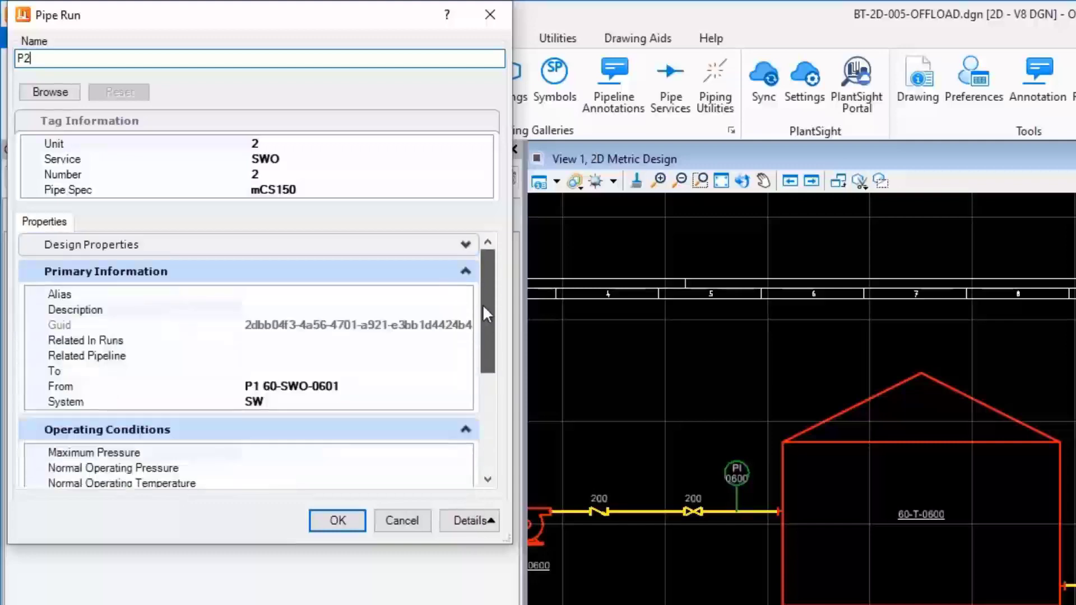
click(338, 521)
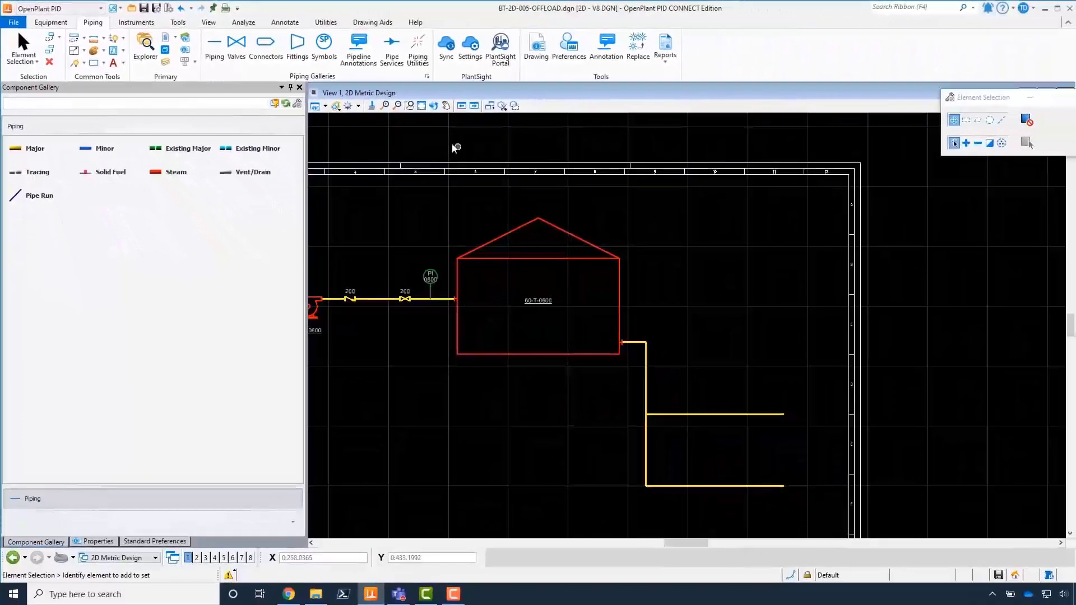
click(409, 105)
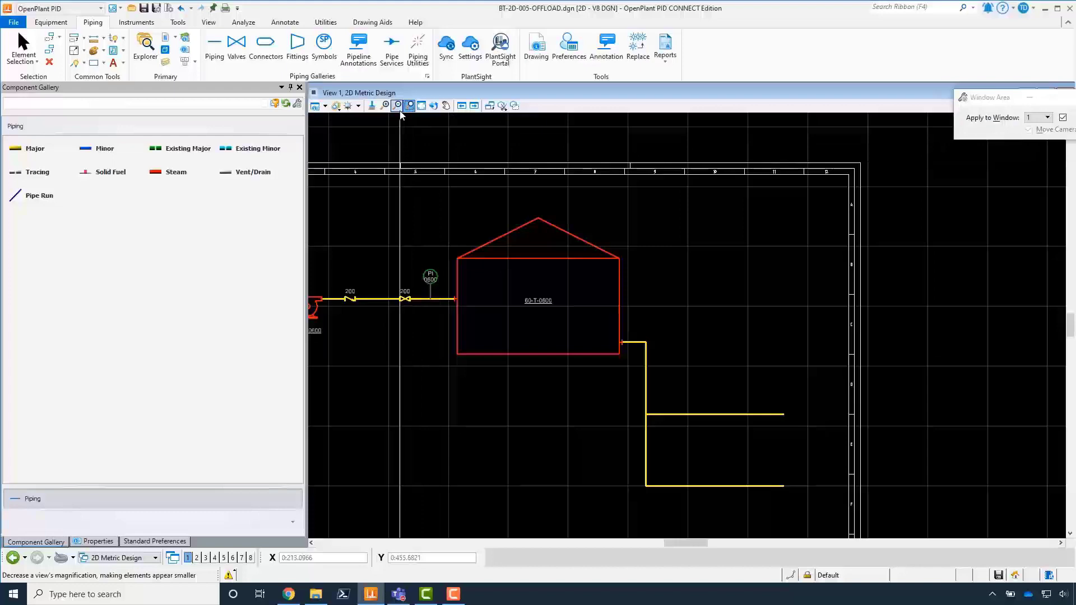
click(554, 519)
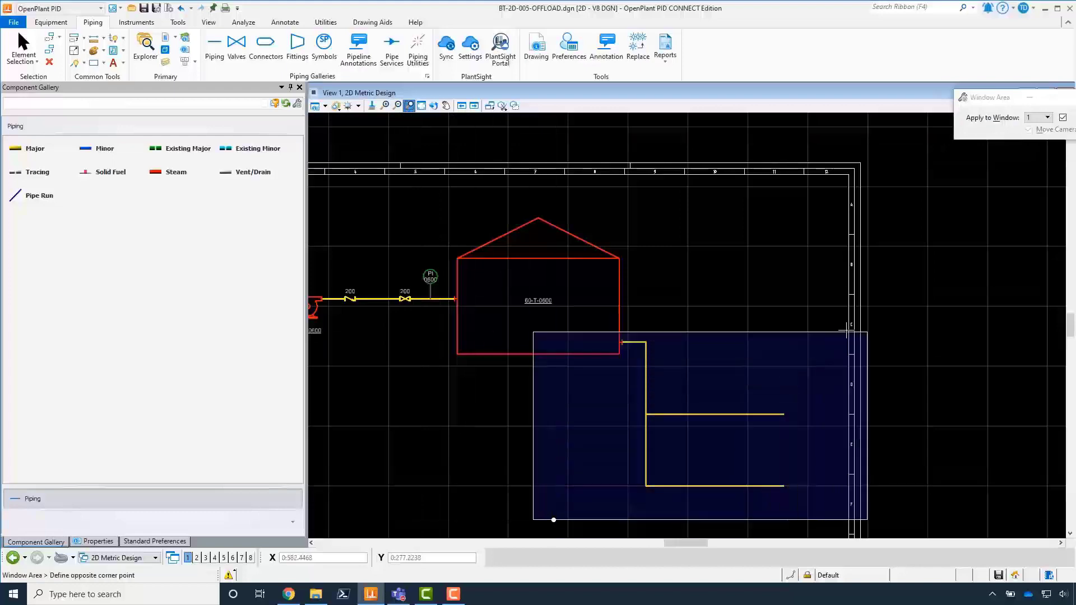
click(858, 294)
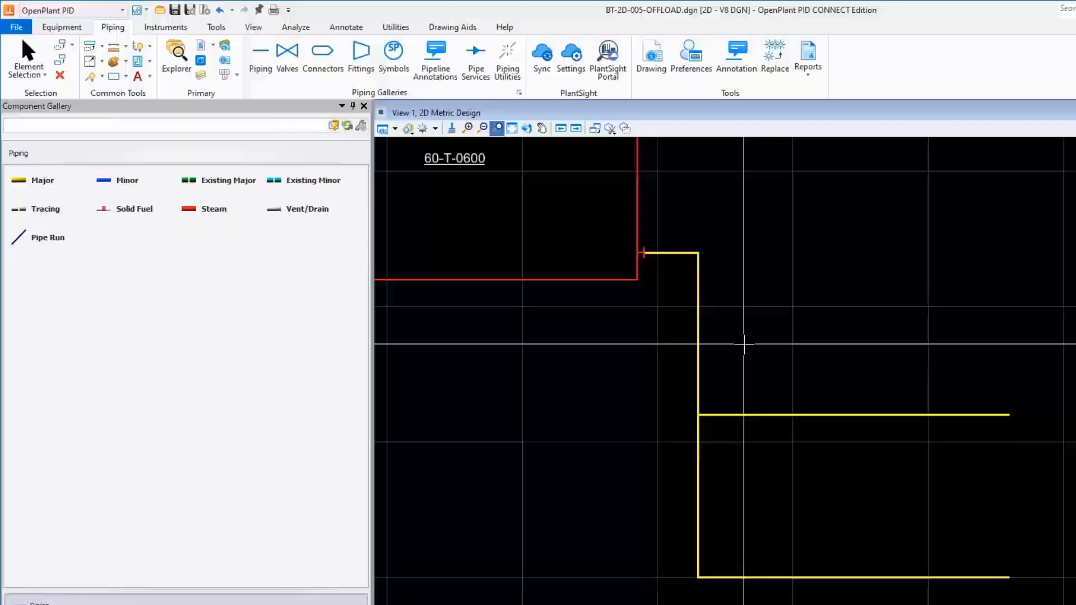
Step: Place a concentric reducer on 60-SWO-0601's vertical drop, splitting off run P3
click(407, 66)
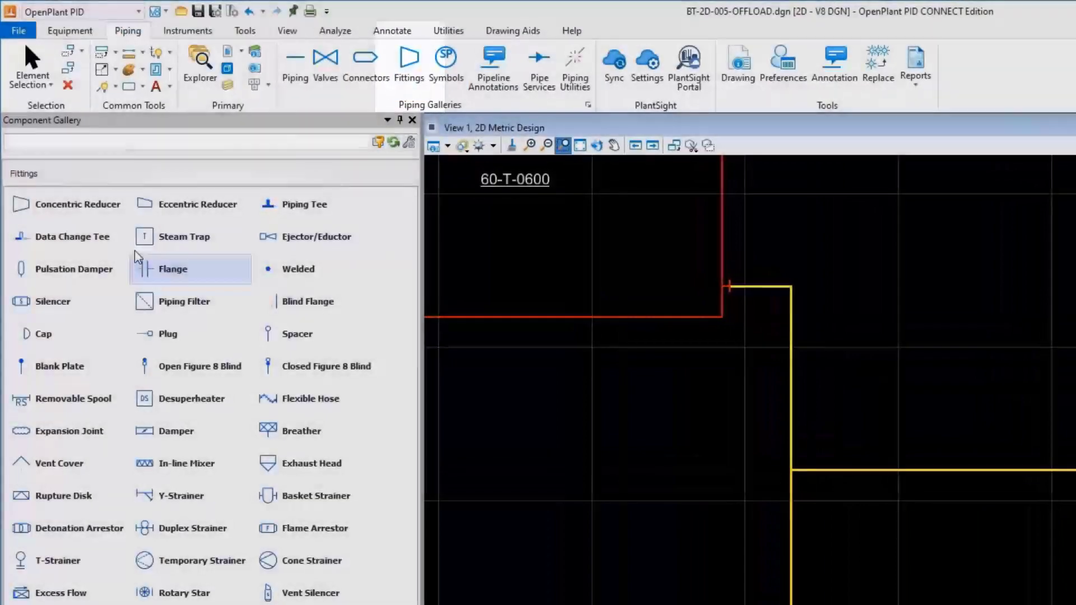
click(68, 205)
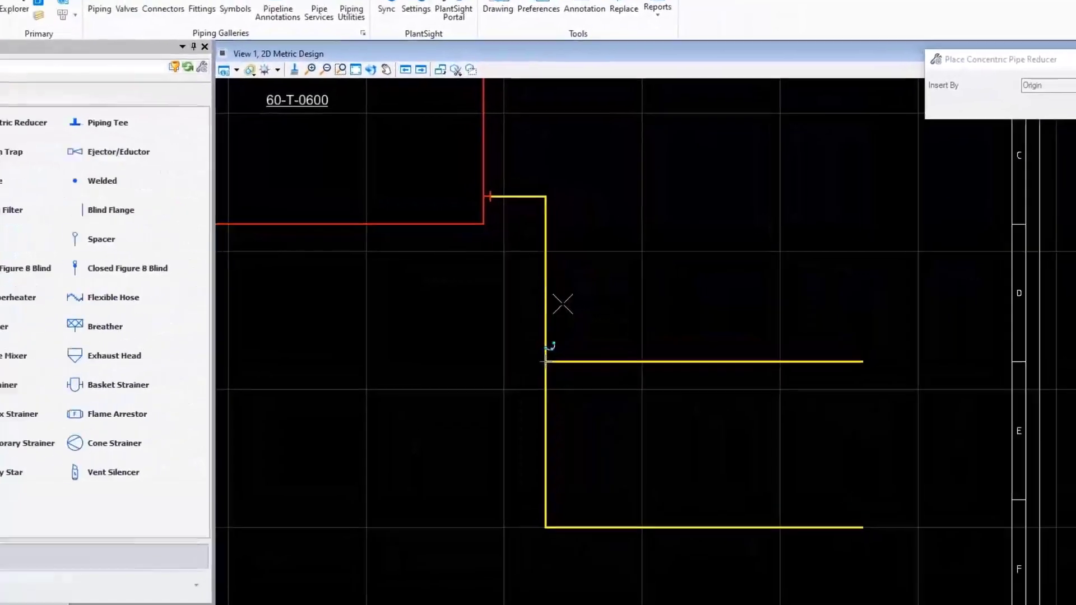
click(578, 330)
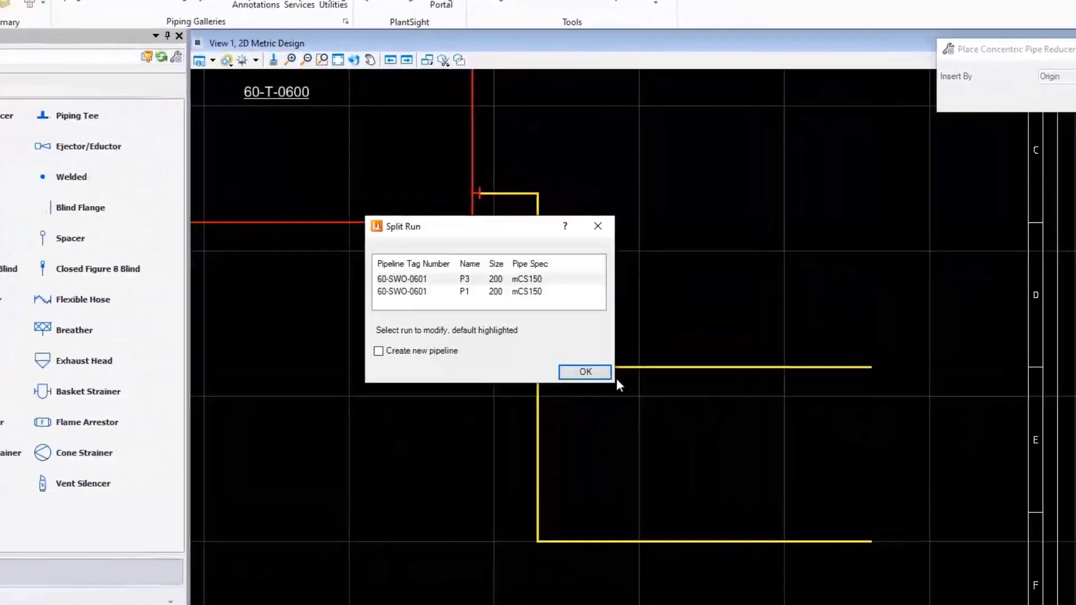
click(585, 372)
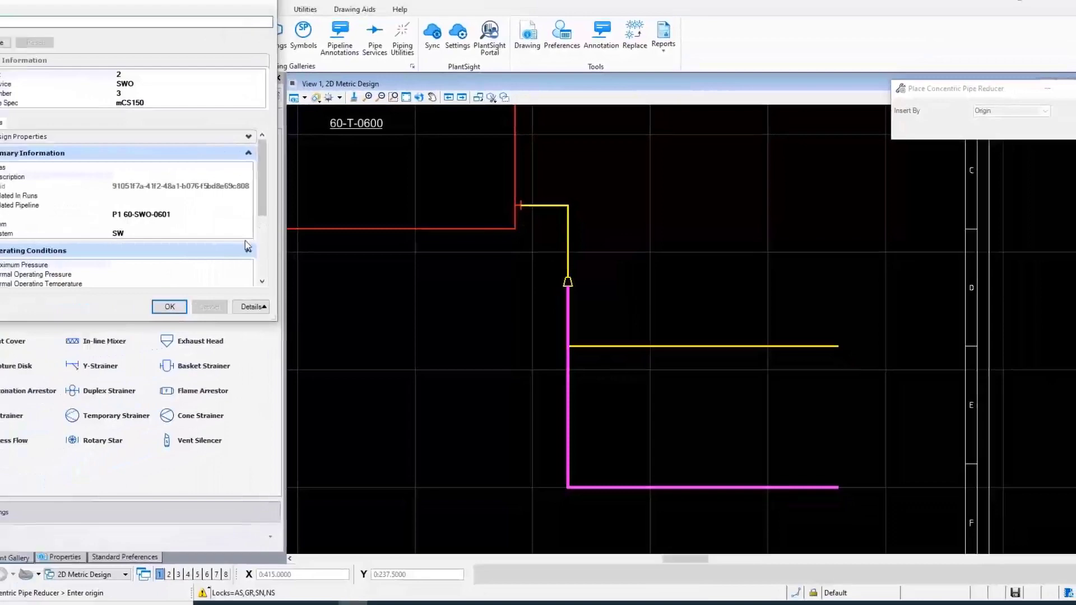
scroll(252, 243, down, 3)
scroll(251, 254, down, 2)
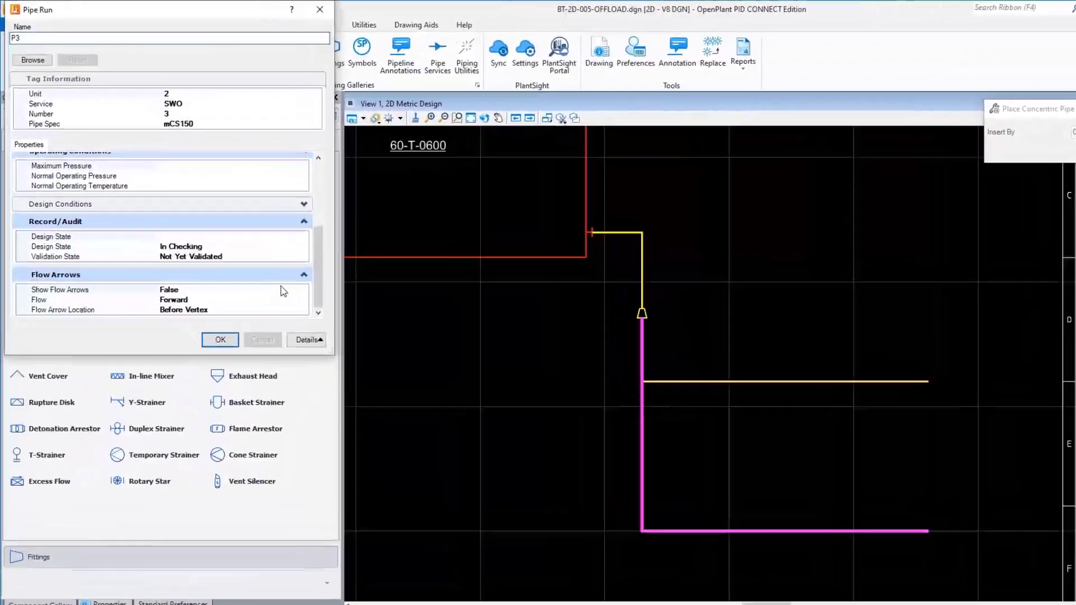
scroll(256, 264, up, 3)
Step: Set run P3's design size to 80 so the reducer reads 80 X 200, then show P2's properties
click(308, 305)
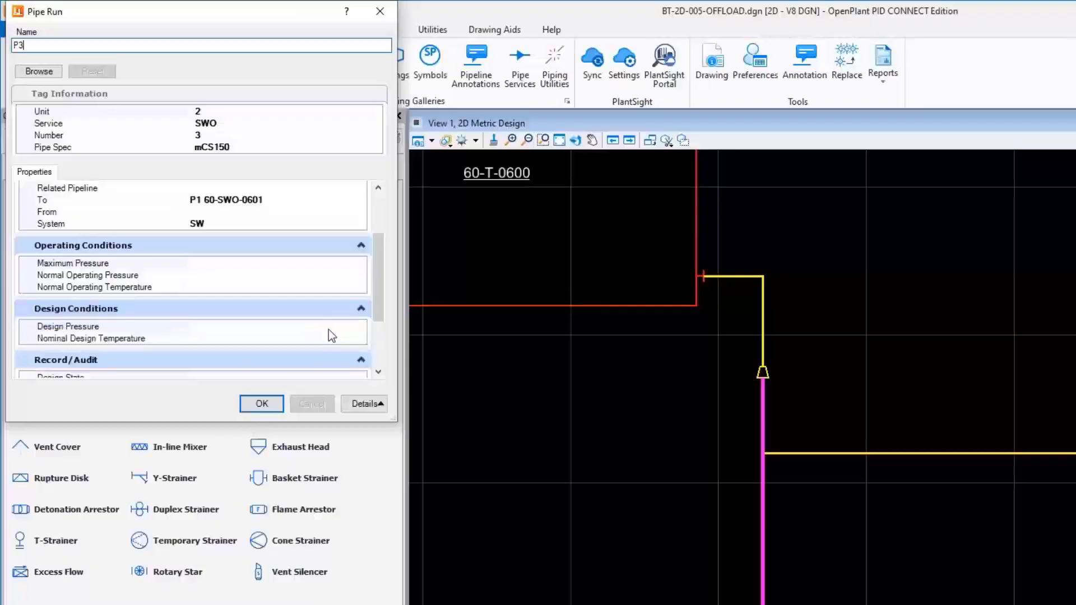
scroll(285, 267, up, 4)
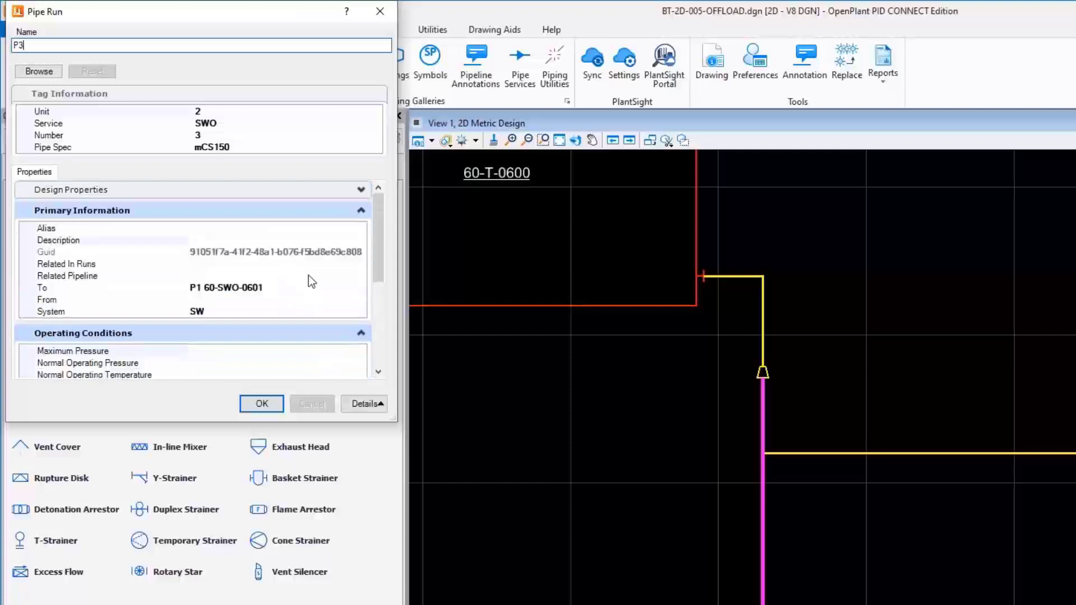
click(292, 188)
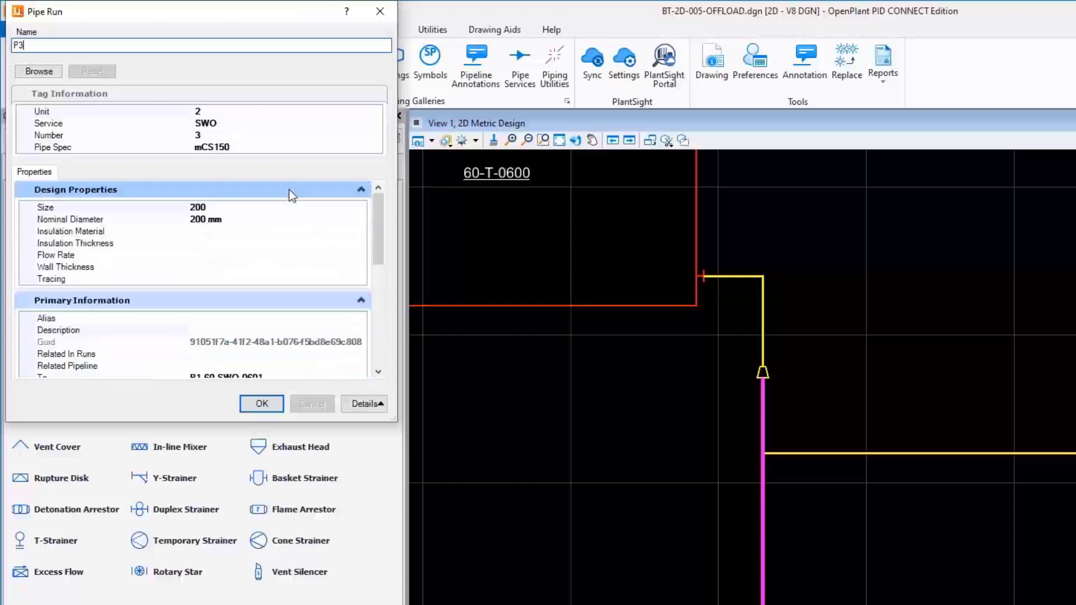
click(362, 206)
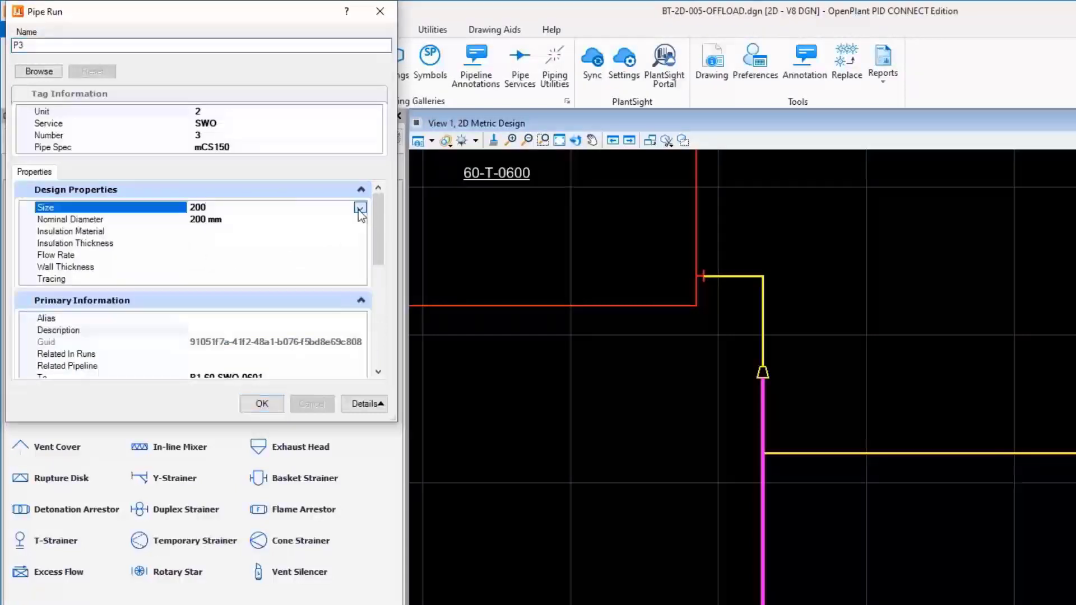
click(360, 207)
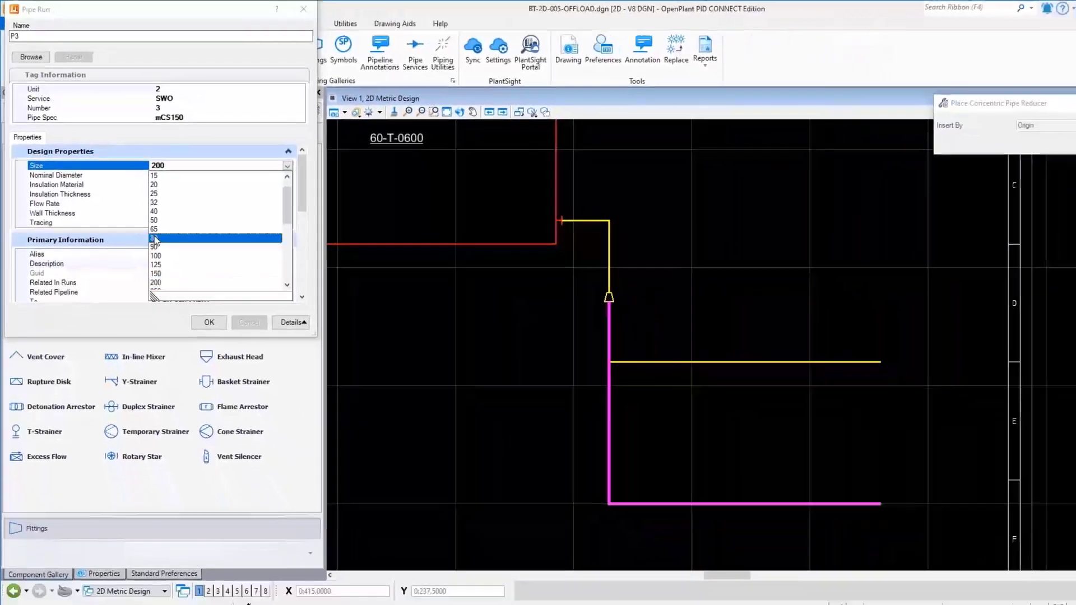
click(195, 298)
click(262, 404)
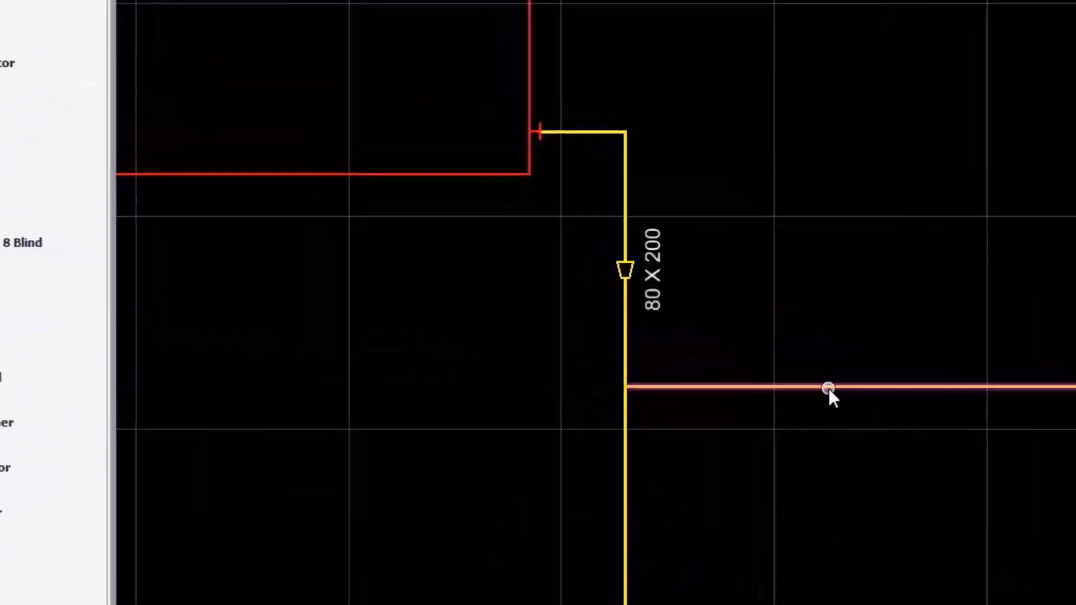
click(829, 389)
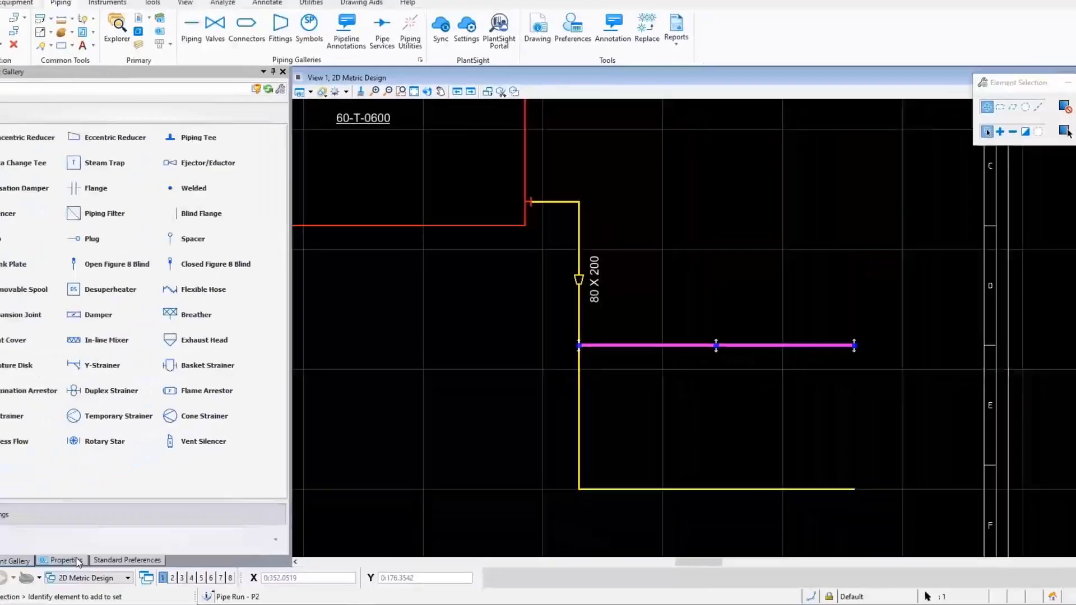
click(78, 561)
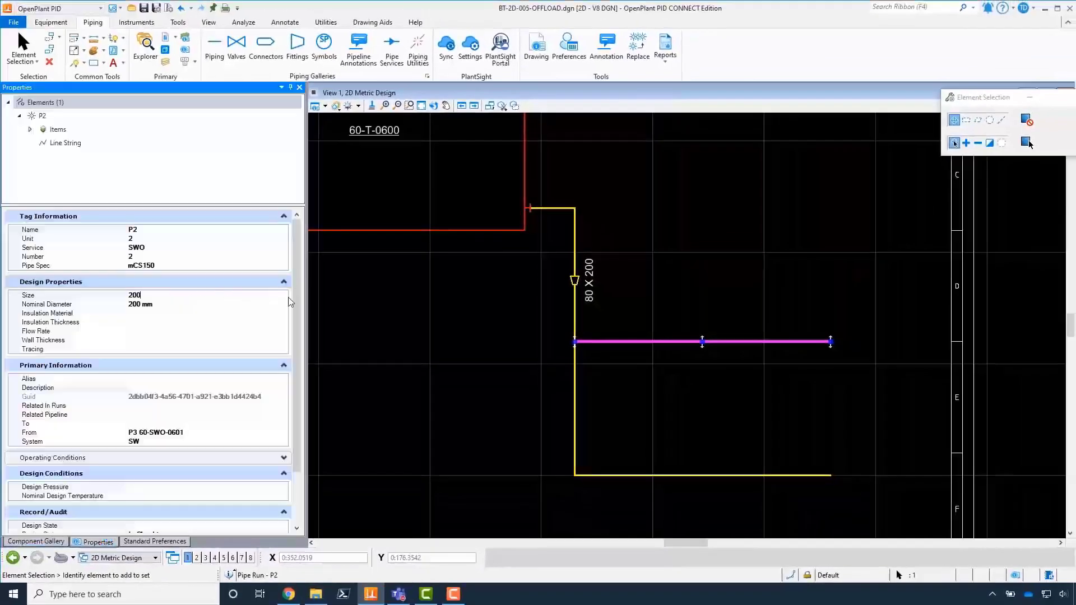
Step: Pick size 80 for branch pipe P2 in Properties, then deselect it
click(134, 295)
click(283, 296)
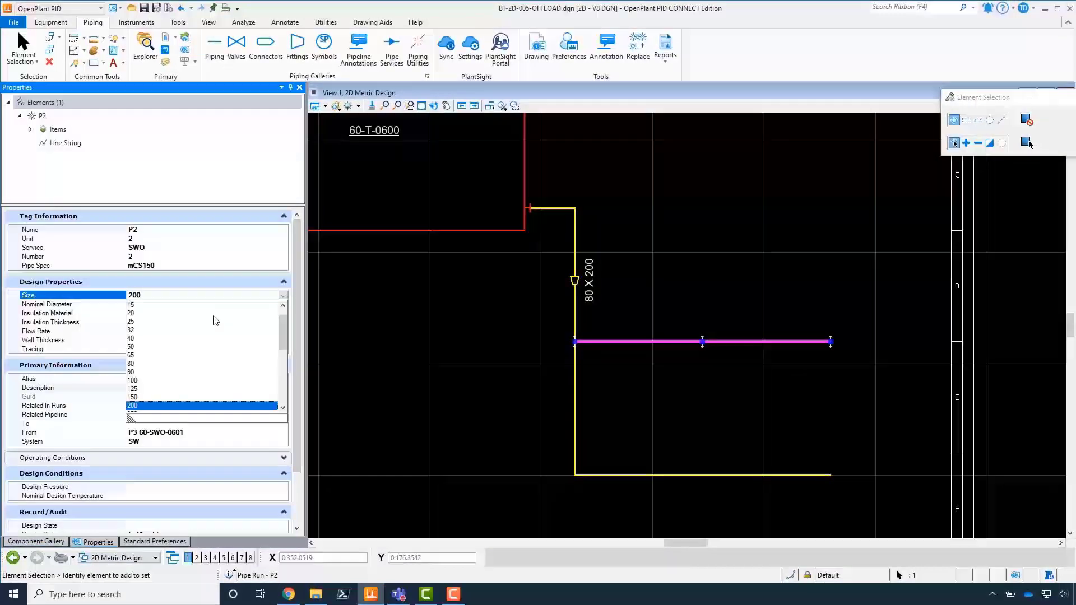
click(132, 363)
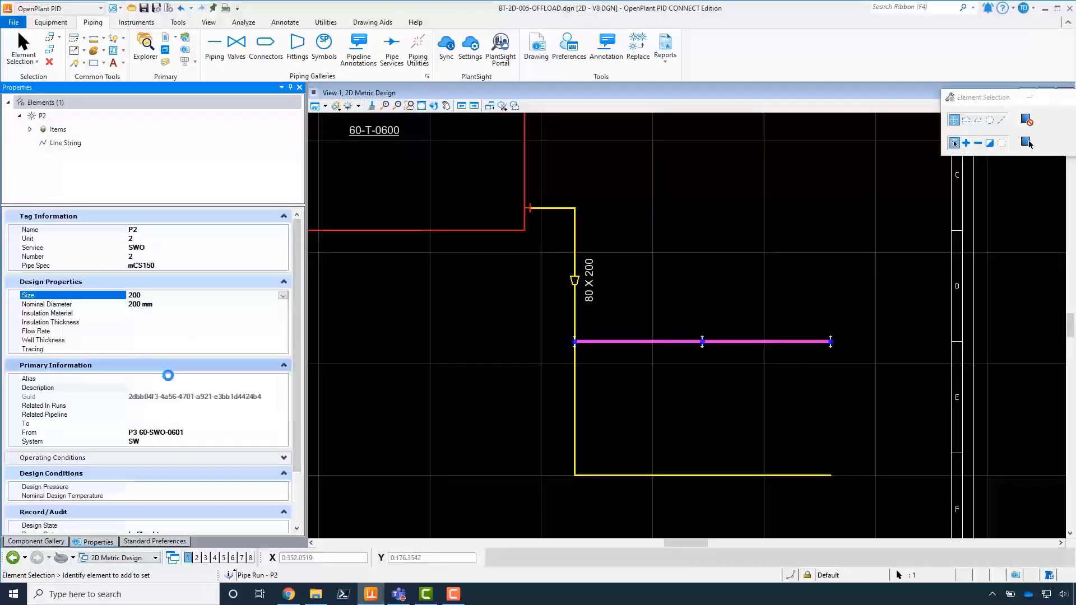
click(773, 409)
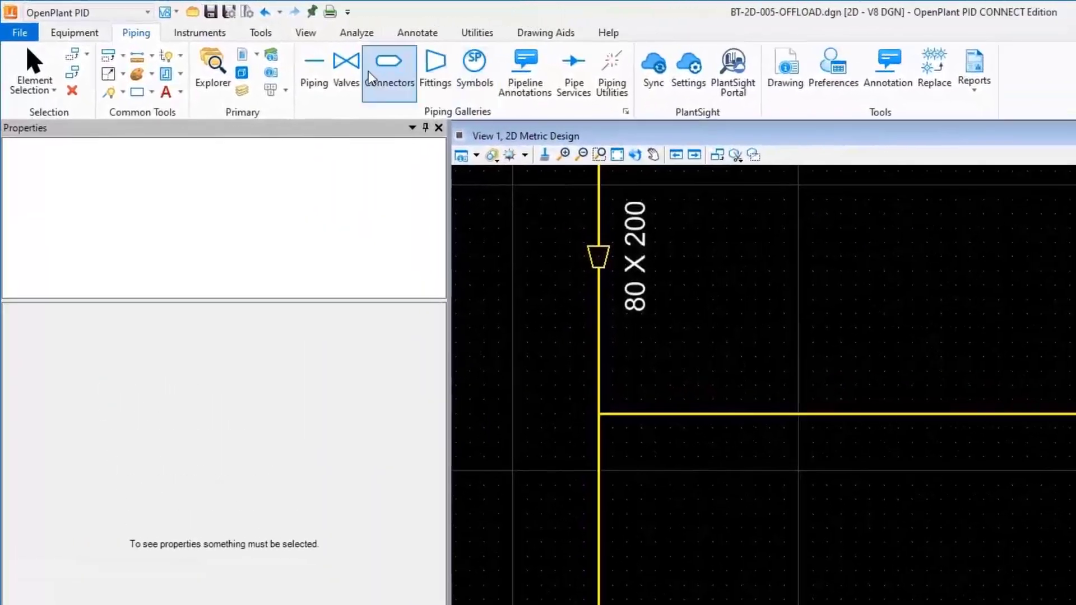
Step: Place a flanged size-80 ball valve tagged 60-V-602 on the upper branch
click(304, 59)
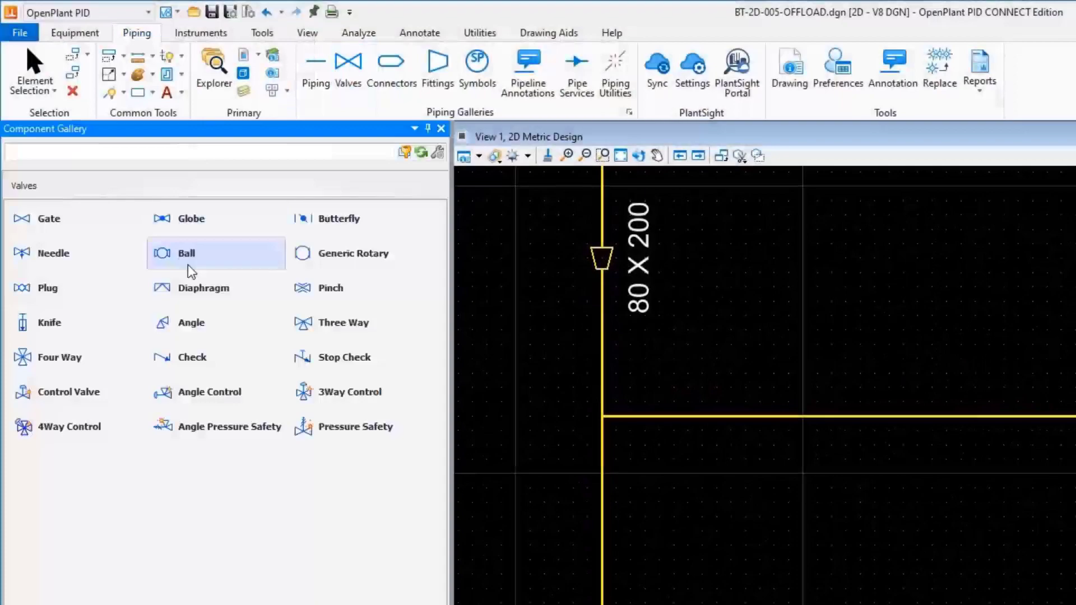
click(188, 264)
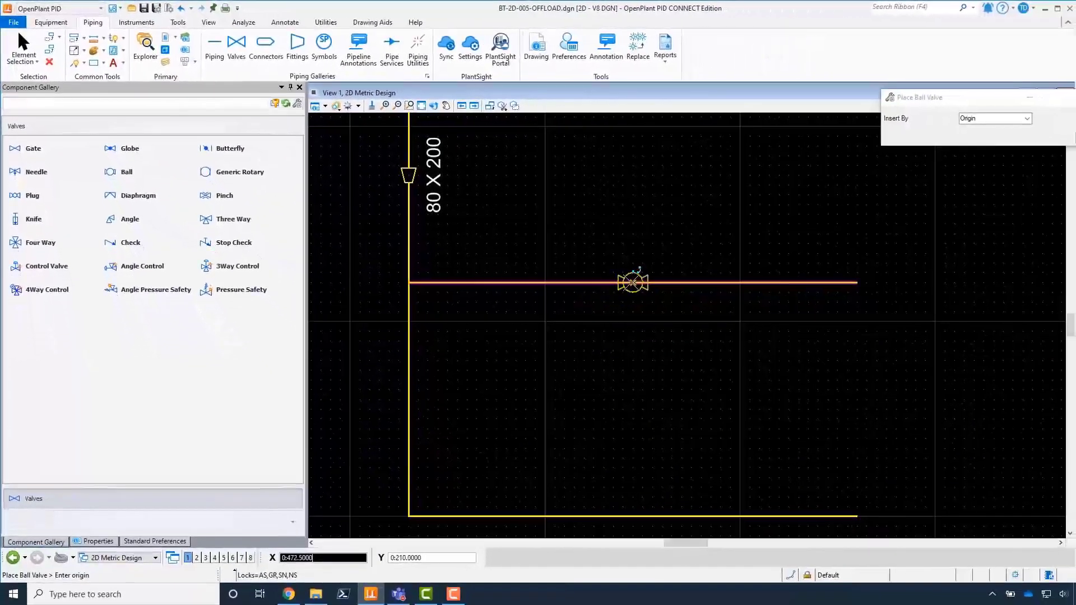
click(633, 282)
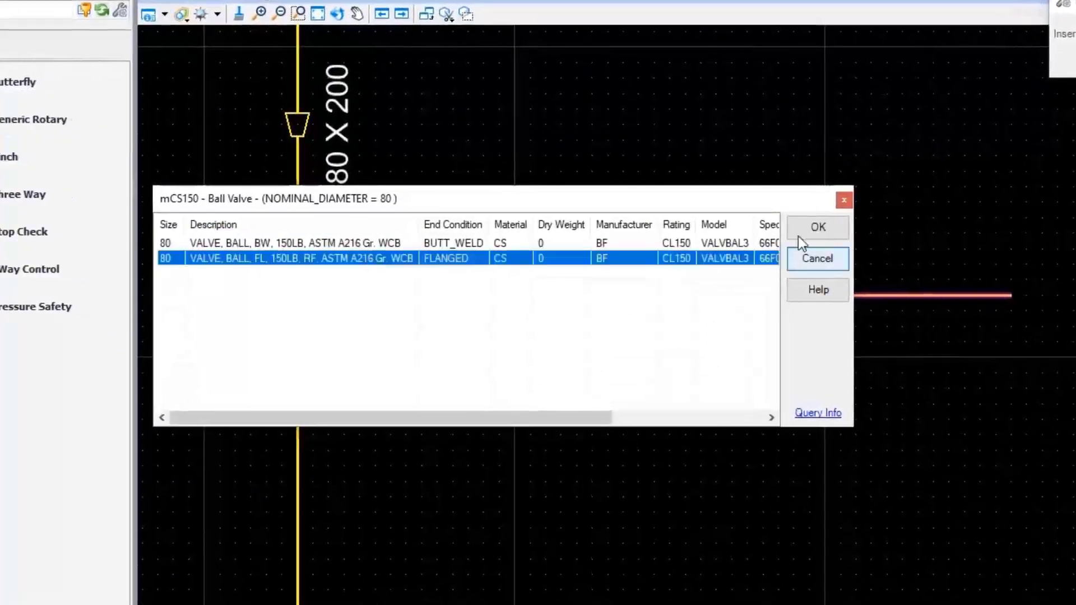
click(818, 227)
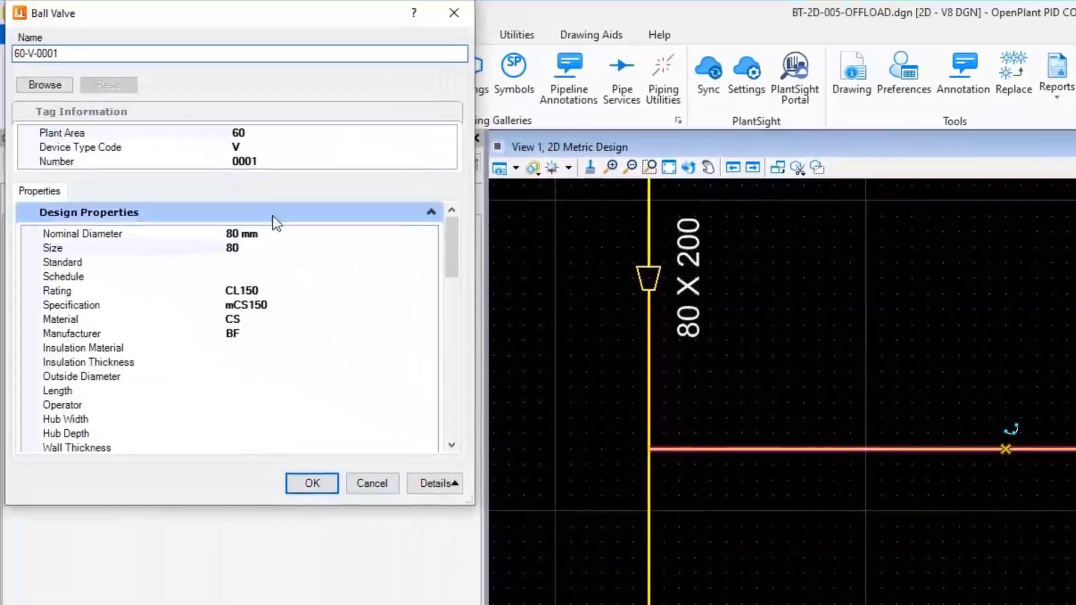
click(196, 163)
click(239, 166)
text(602)
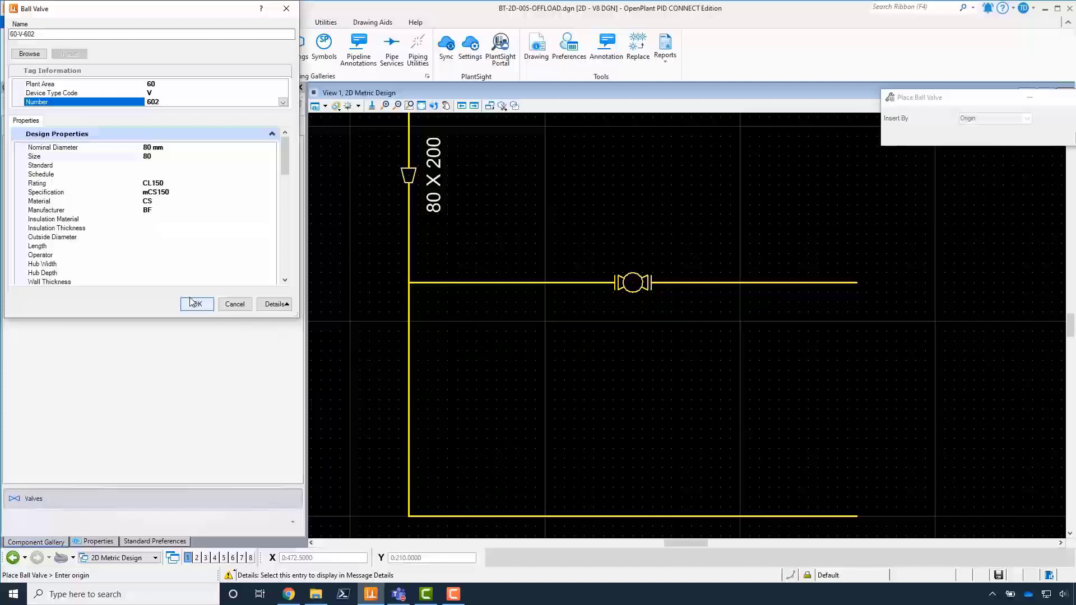
click(195, 304)
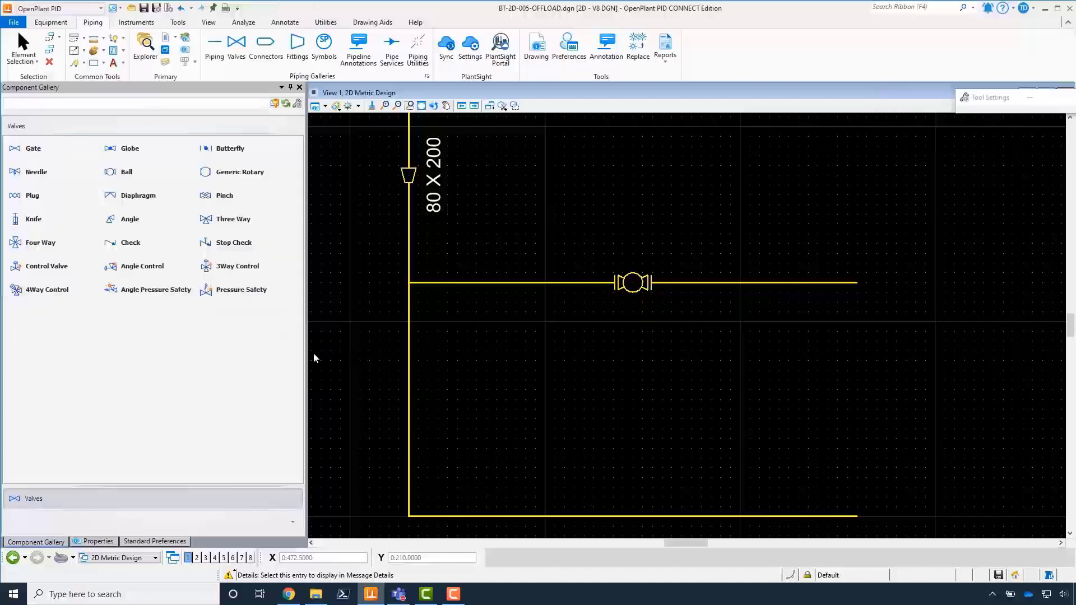
Step: Place a second flanged ball valve tagged 60-V-603 on the lower branch
click(631, 513)
click(488, 260)
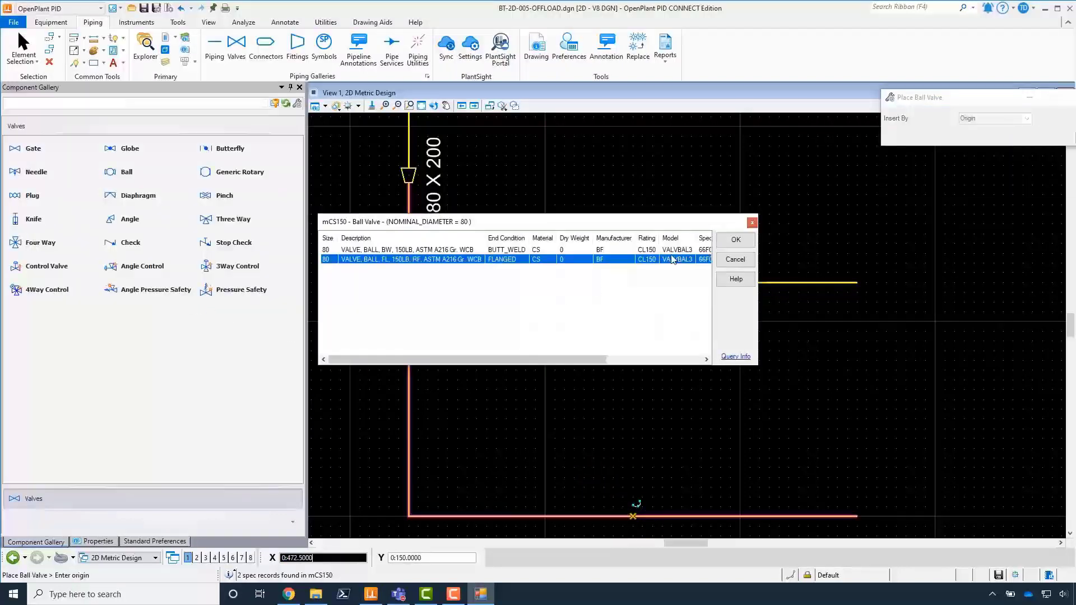
click(735, 240)
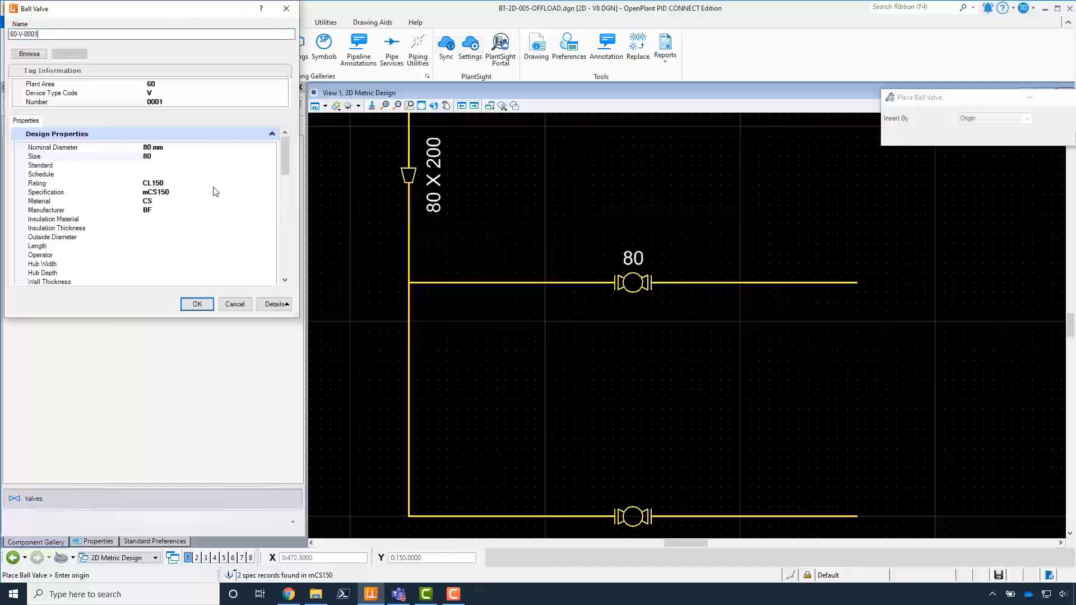
click(131, 104)
text(60)
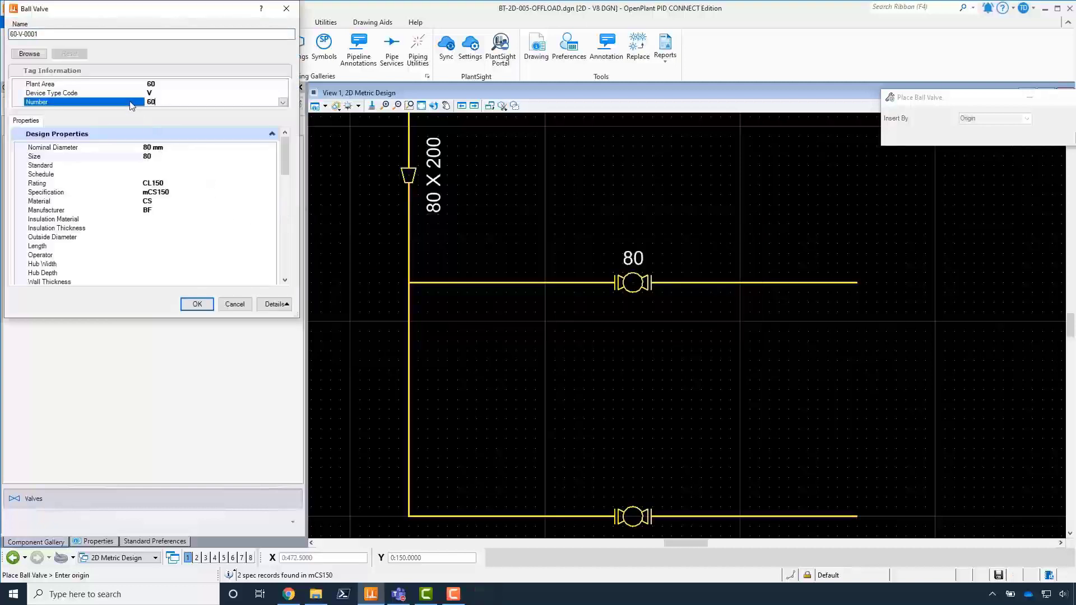
text(3)
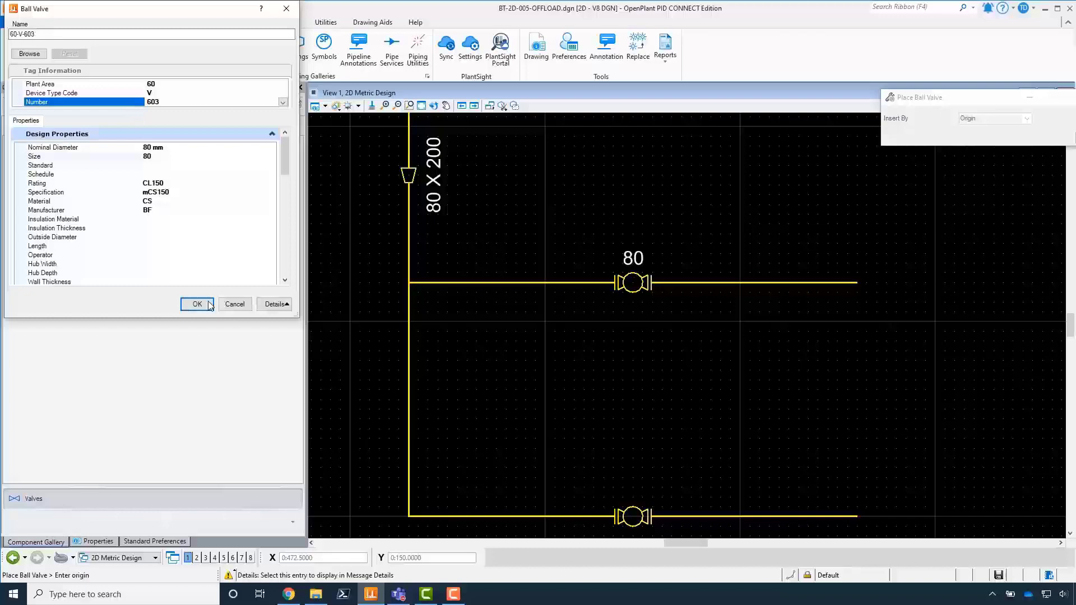
click(197, 304)
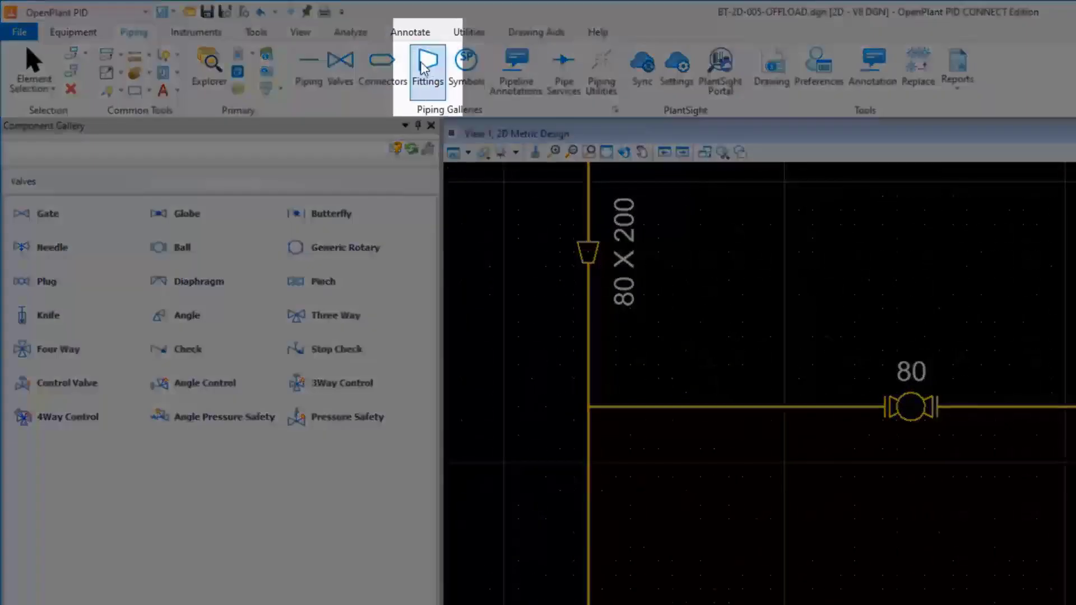
Step: Insert a flexible hose by CP2 at the open end of the upper branch
click(427, 68)
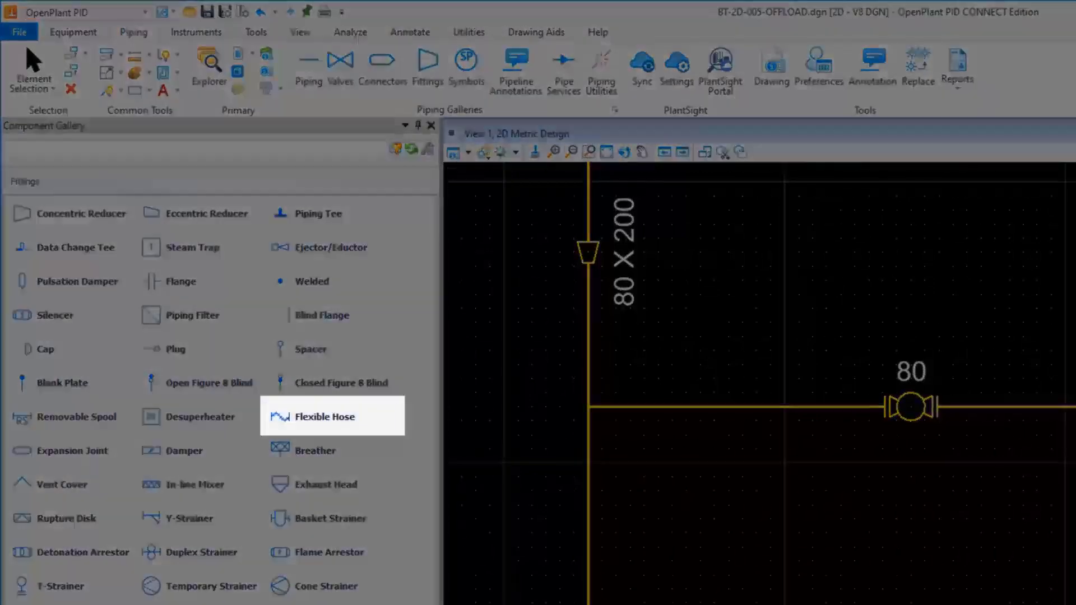
click(332, 416)
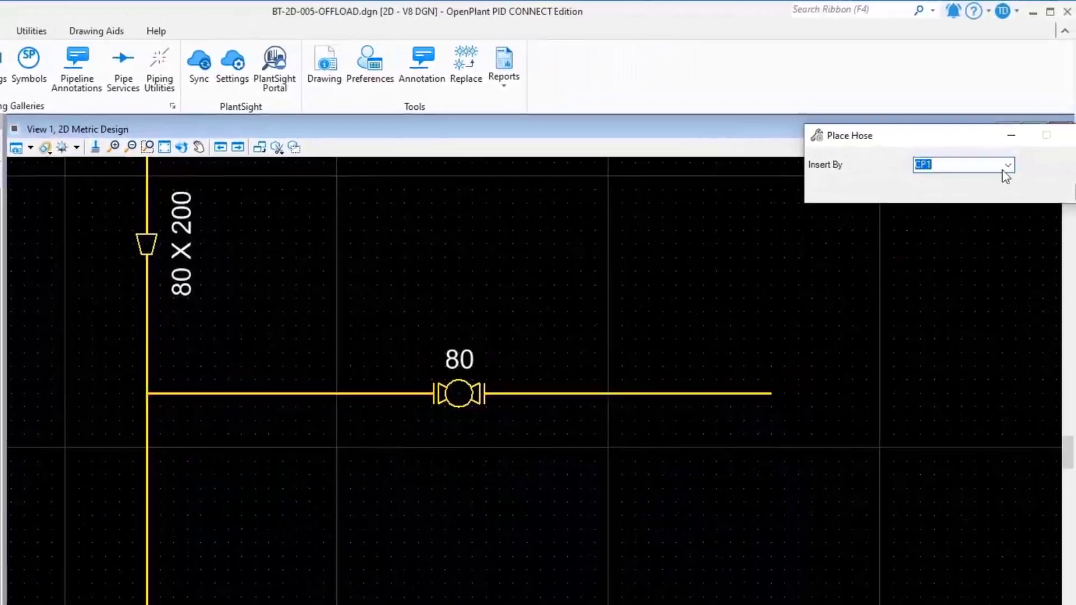
click(1008, 164)
click(933, 190)
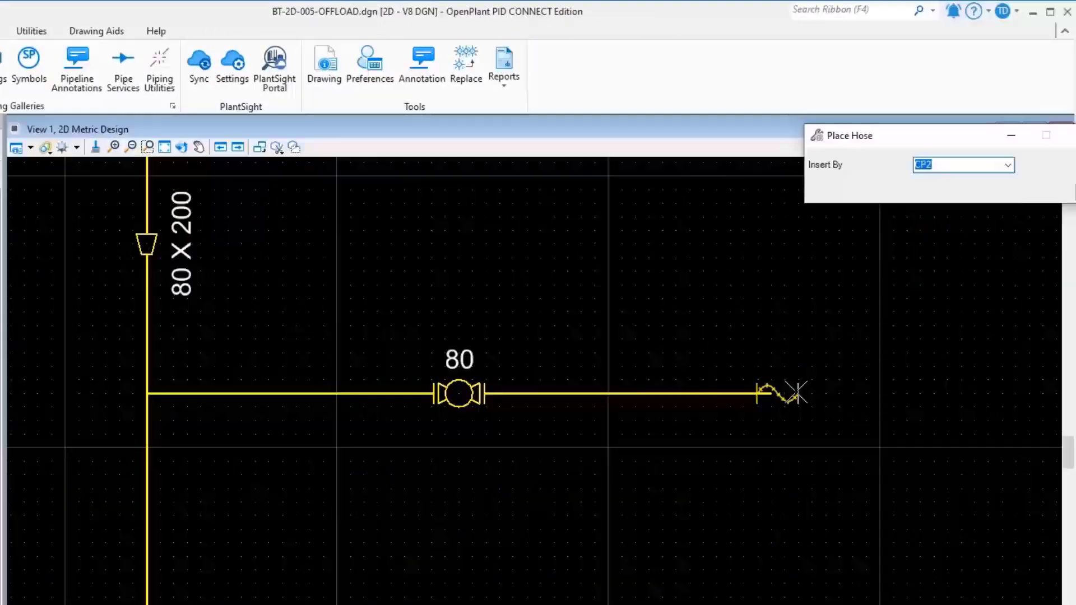
click(772, 392)
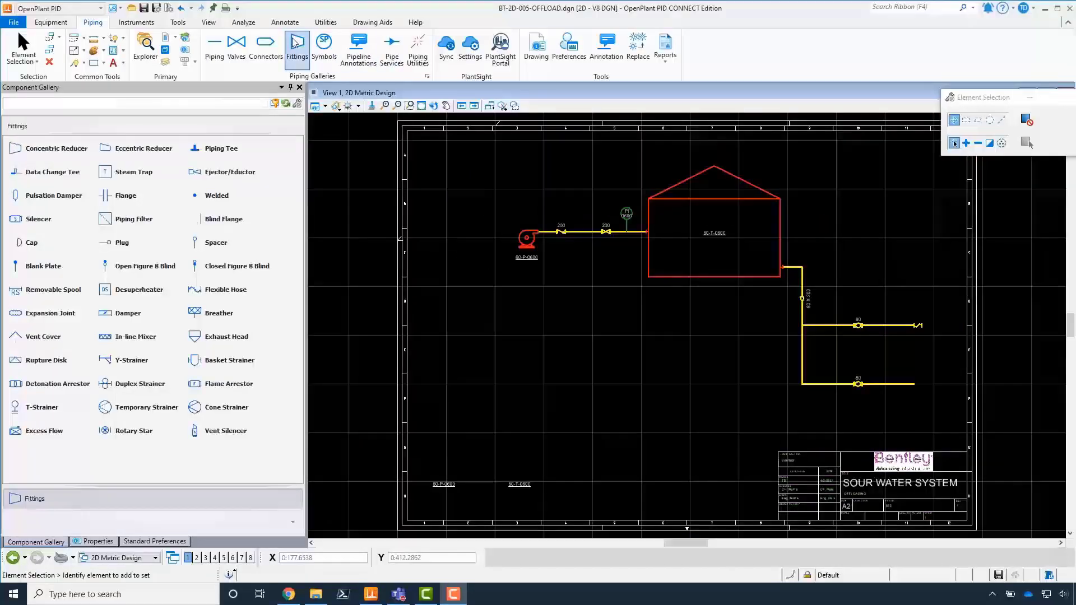
Step: Place a discrete instrument tagged LG 0600 to the right of tank 60-T-0600
click(410, 105)
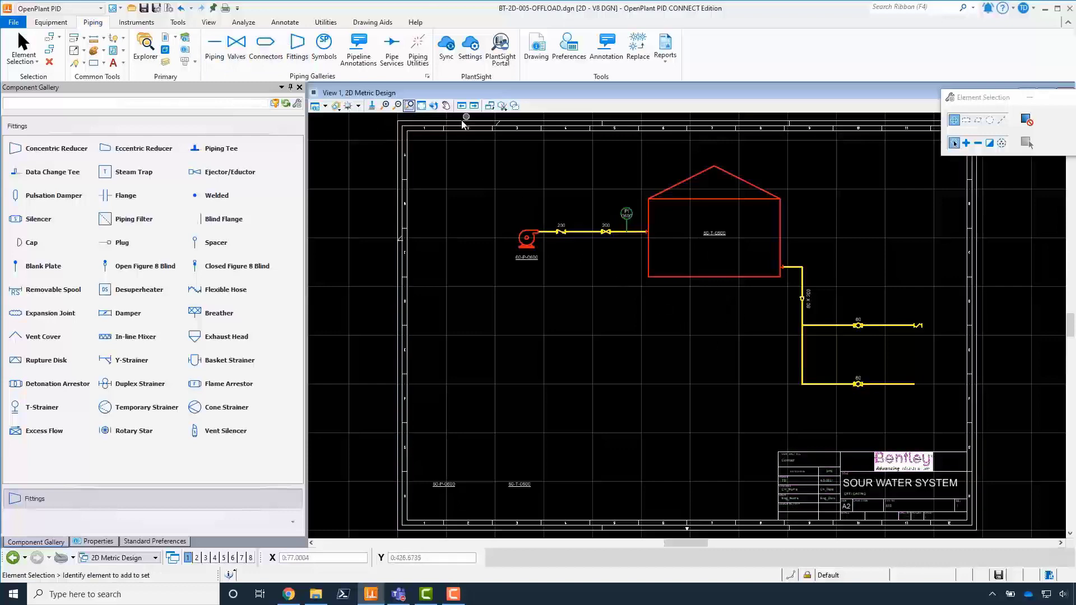
click(411, 106)
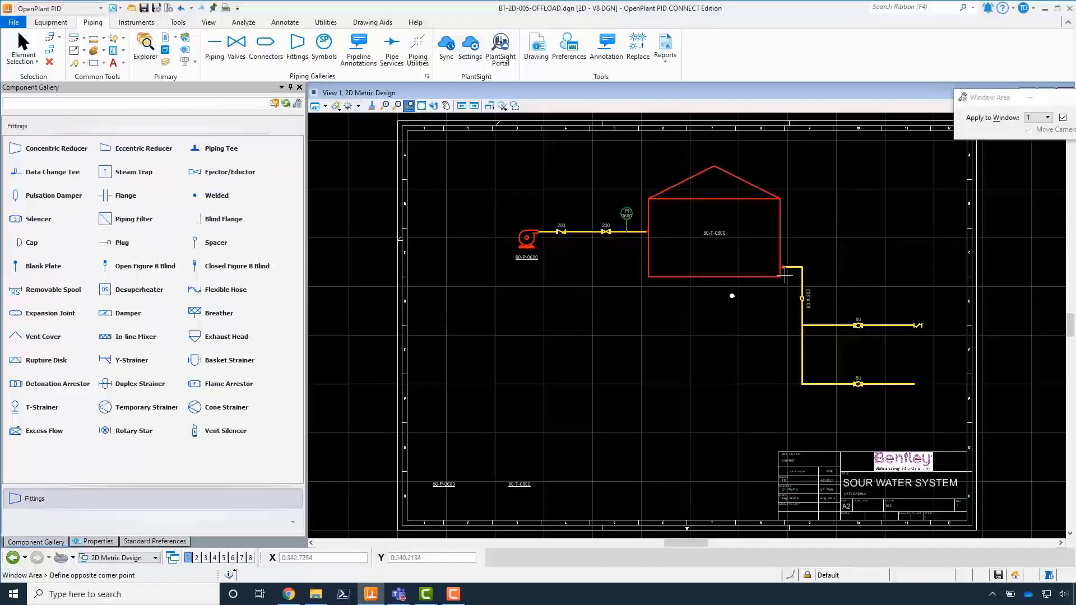
click(691, 296)
click(885, 166)
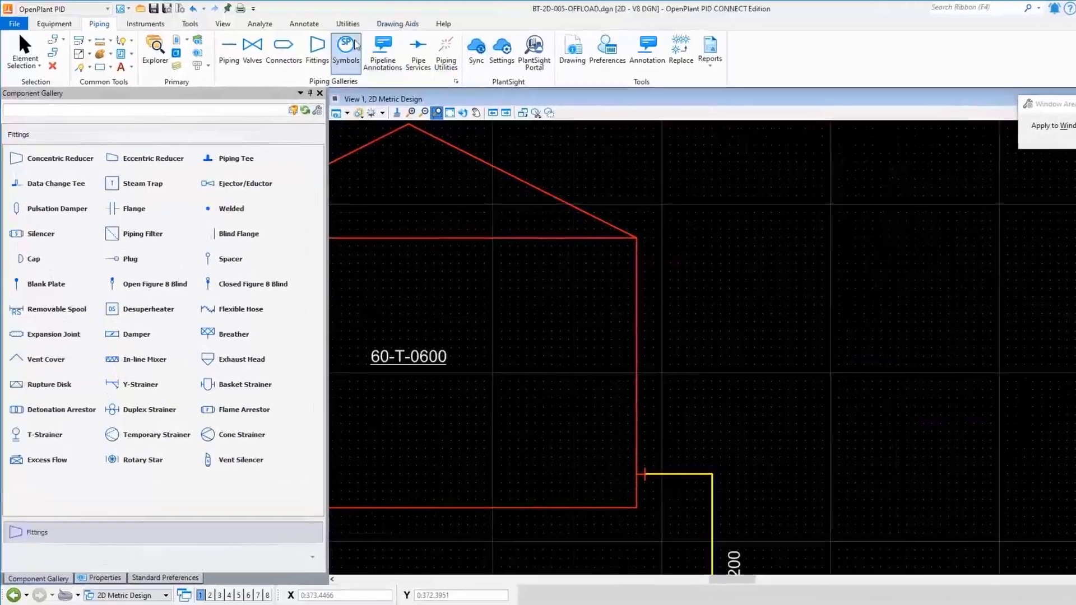
click(167, 27)
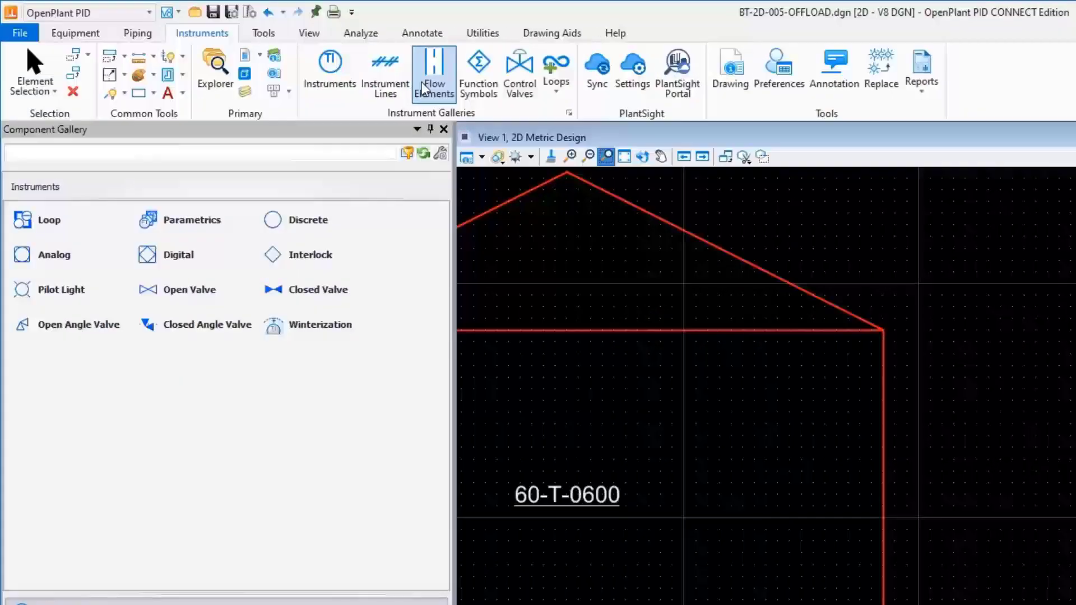
click(308, 220)
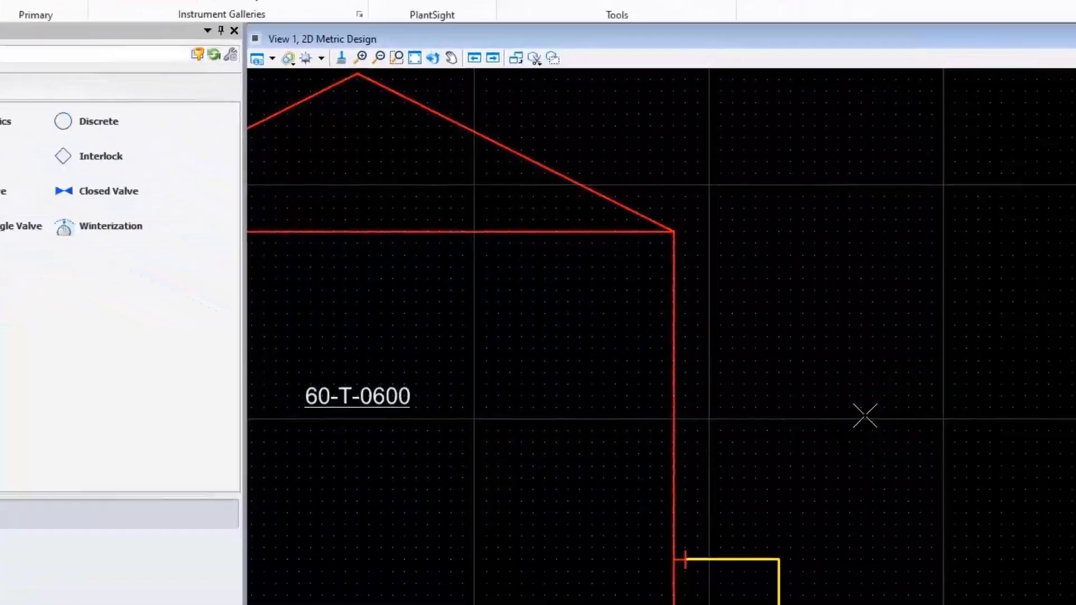
click(864, 416)
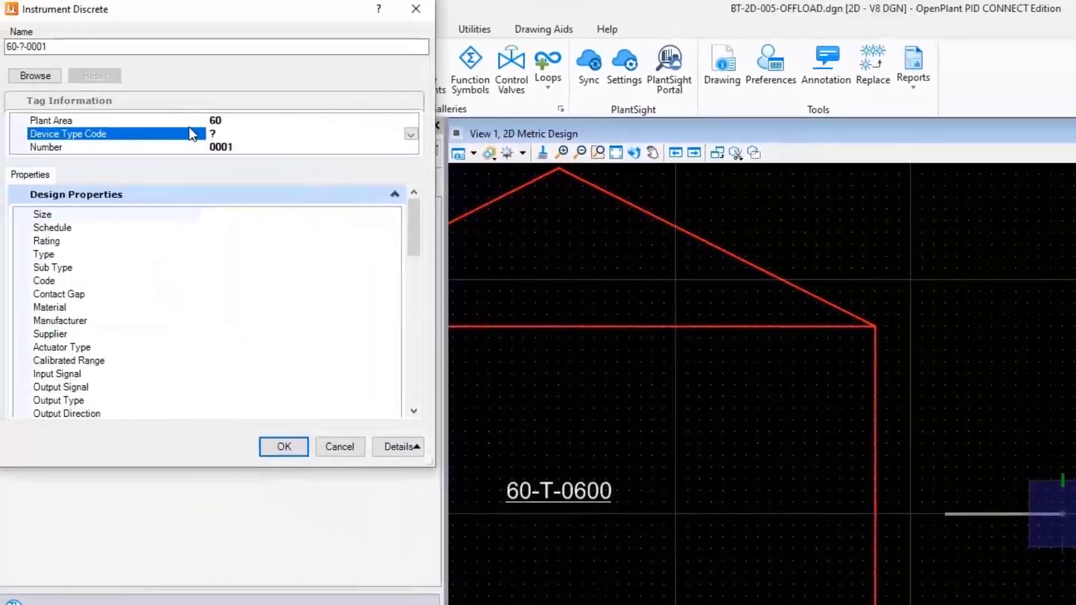
text(LG)
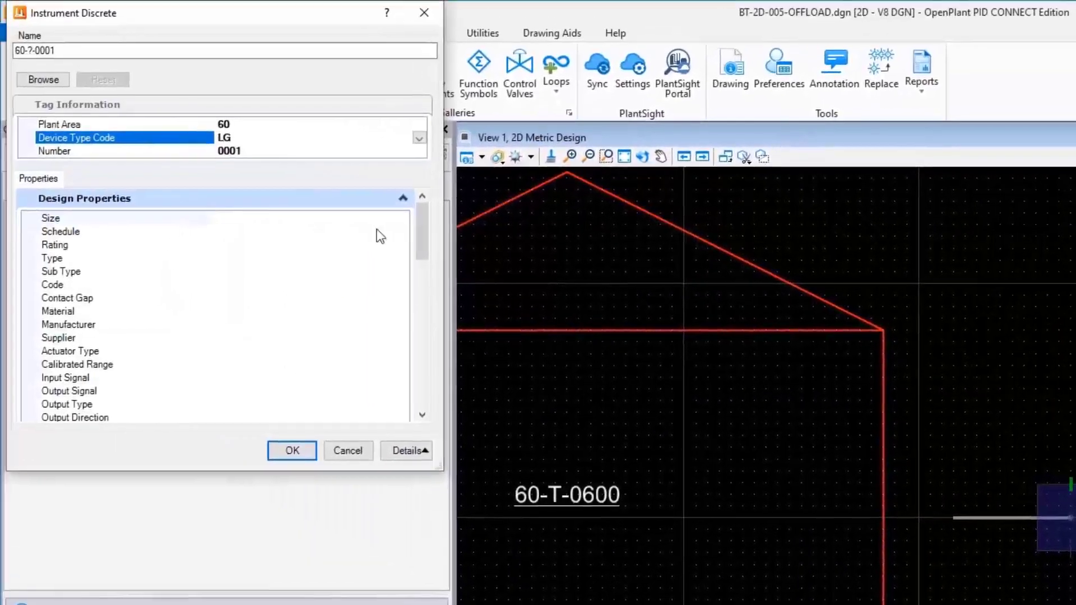
click(198, 152)
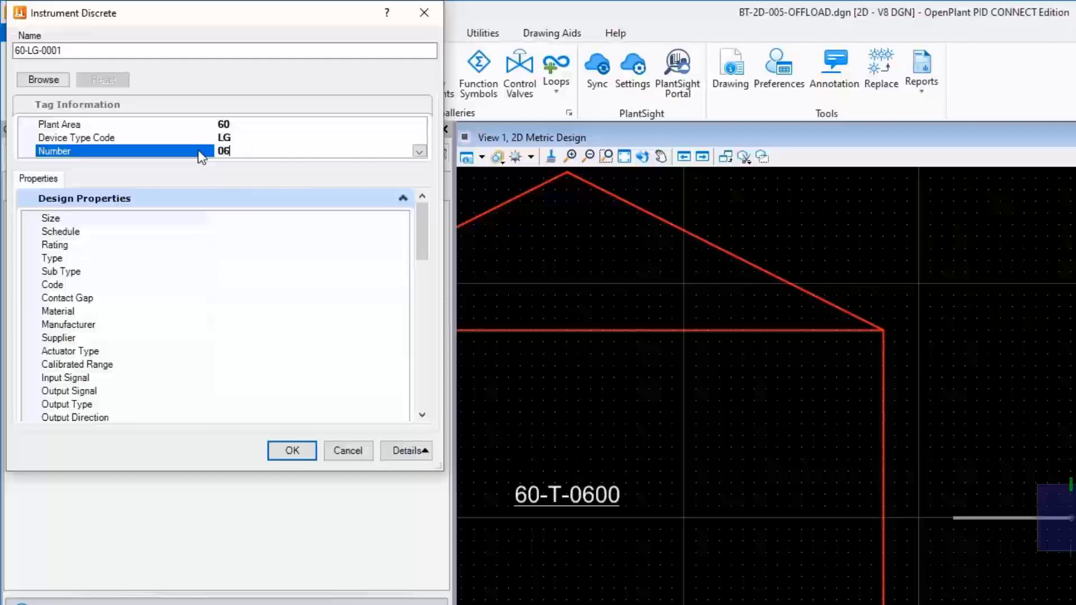
text(0600)
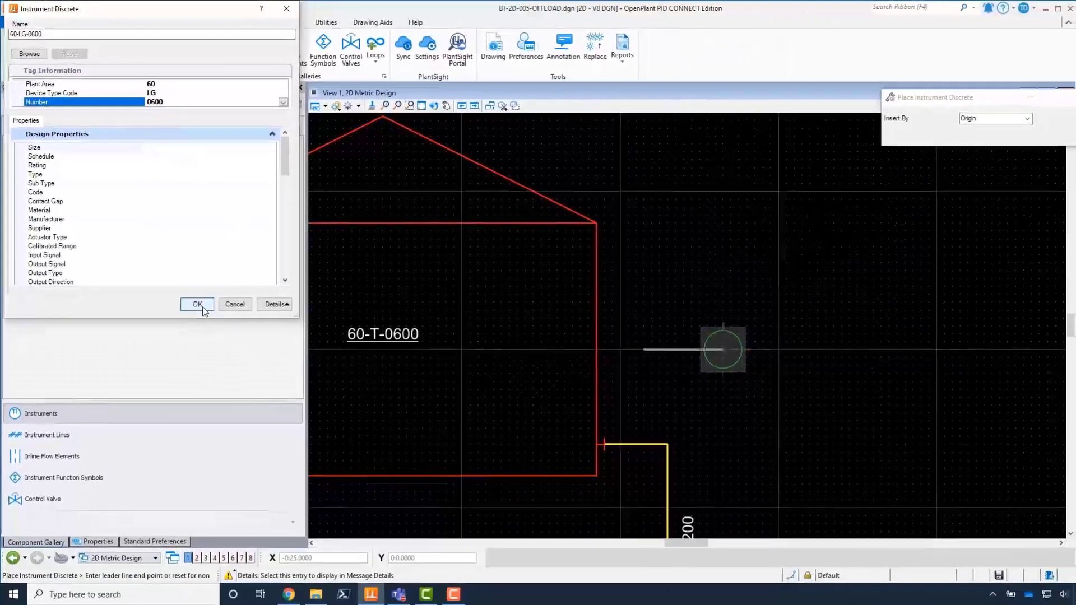
key(Return)
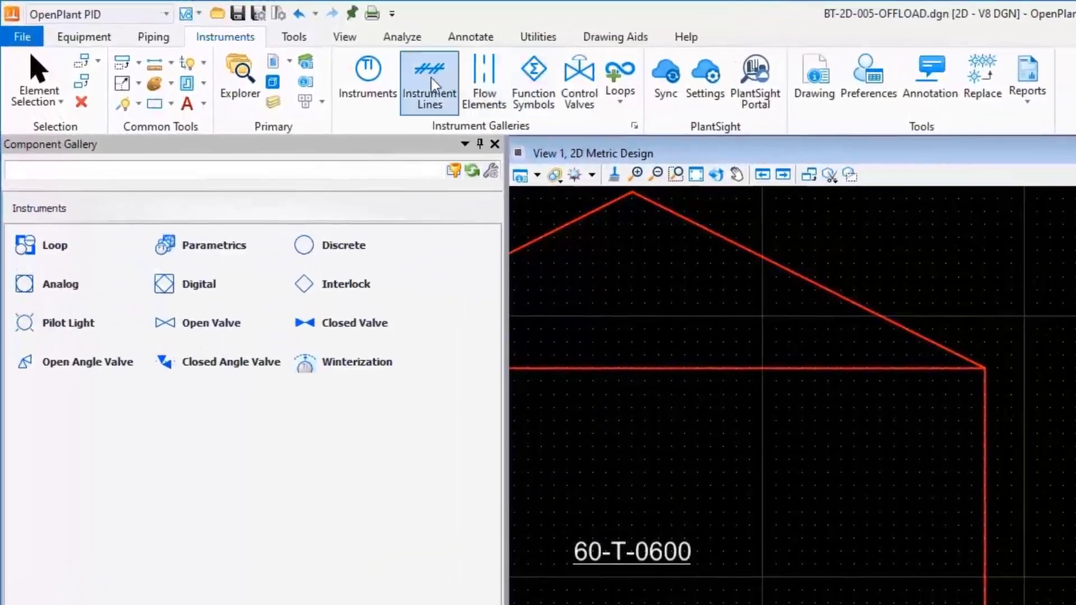
Step: Draw the lower process line from the tank wall over and up to LG 0600
click(431, 79)
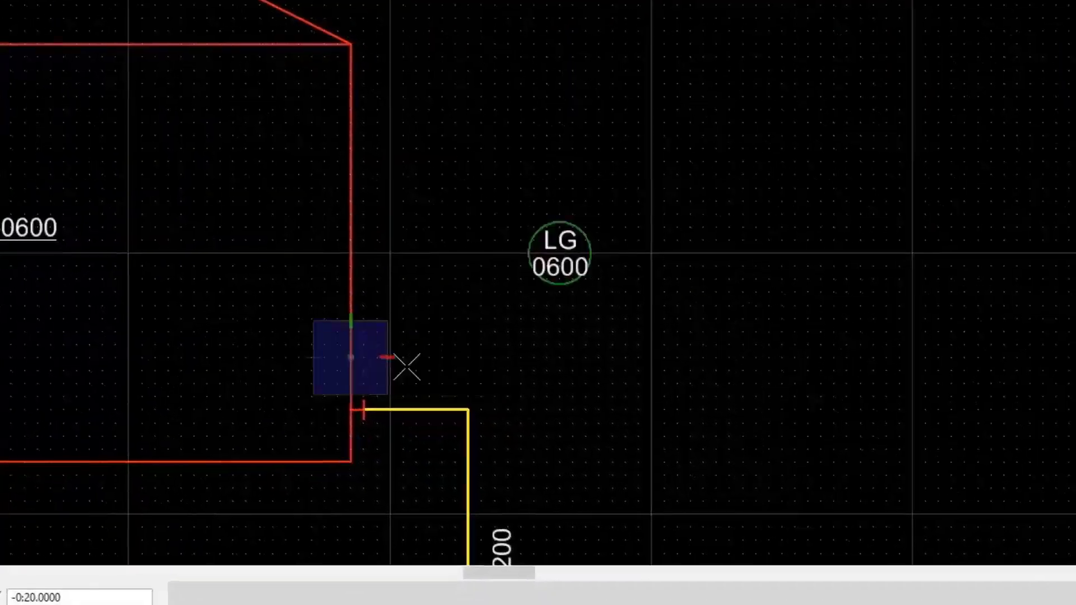
click(389, 360)
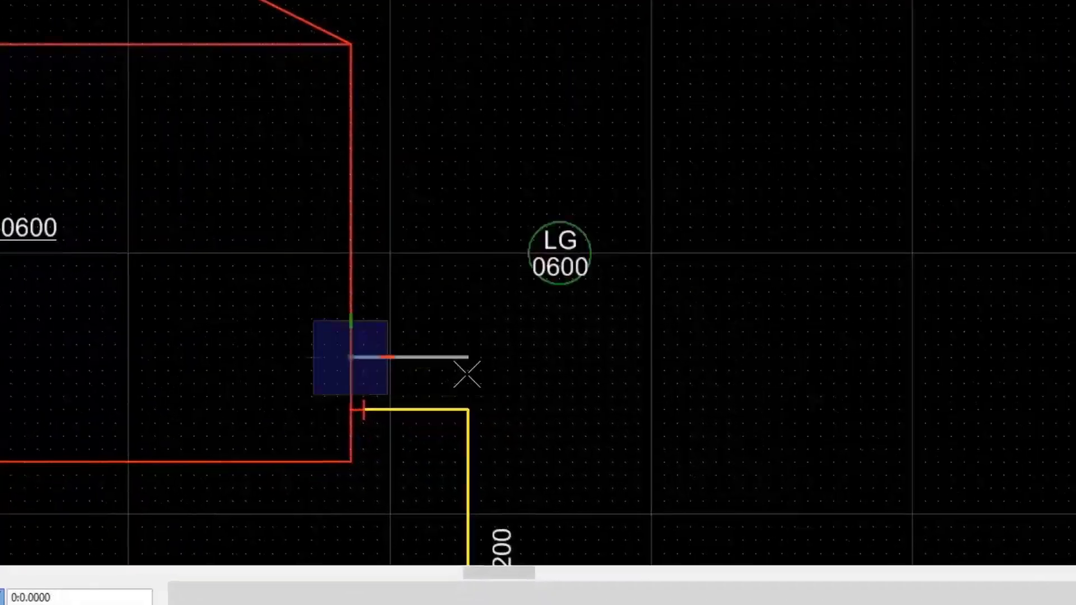
click(560, 277)
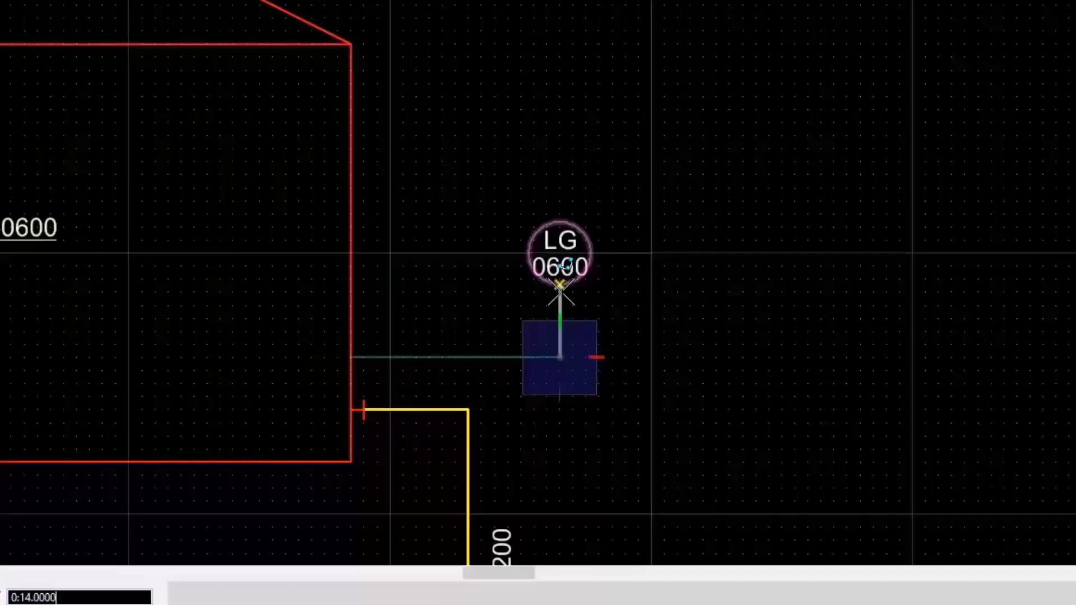
right_click(579, 337)
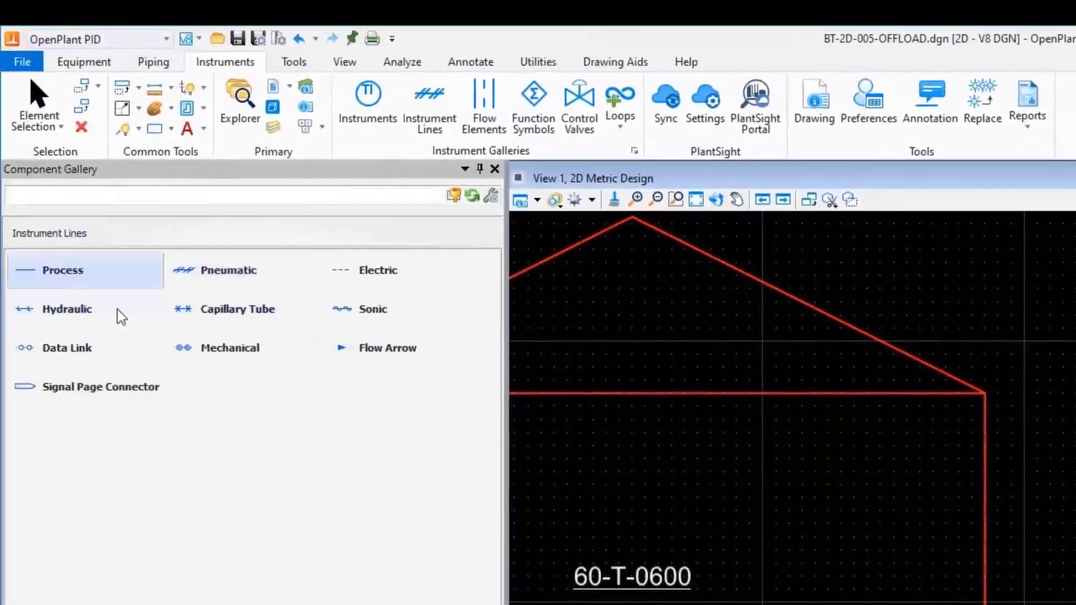
Step: Draw the upper process line from the tank wall across and down into LG 0600
click(84, 271)
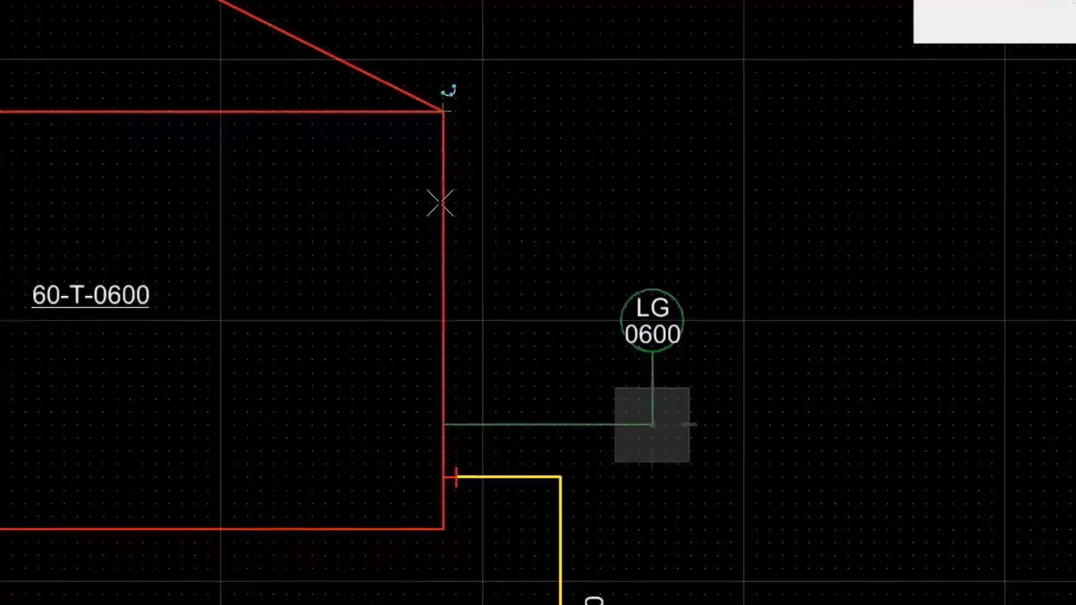
click(443, 206)
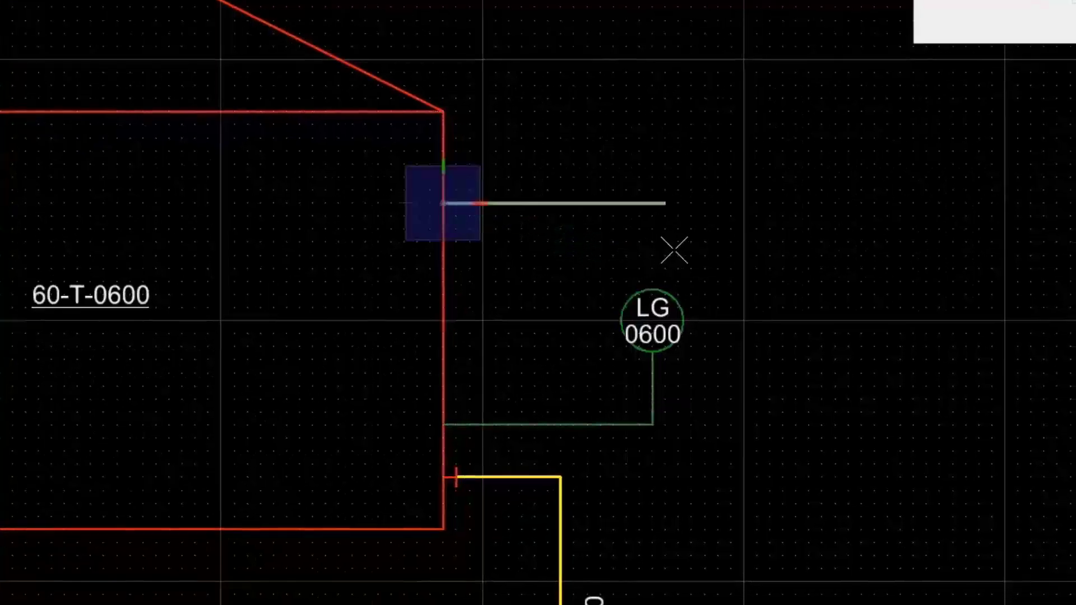
click(653, 203)
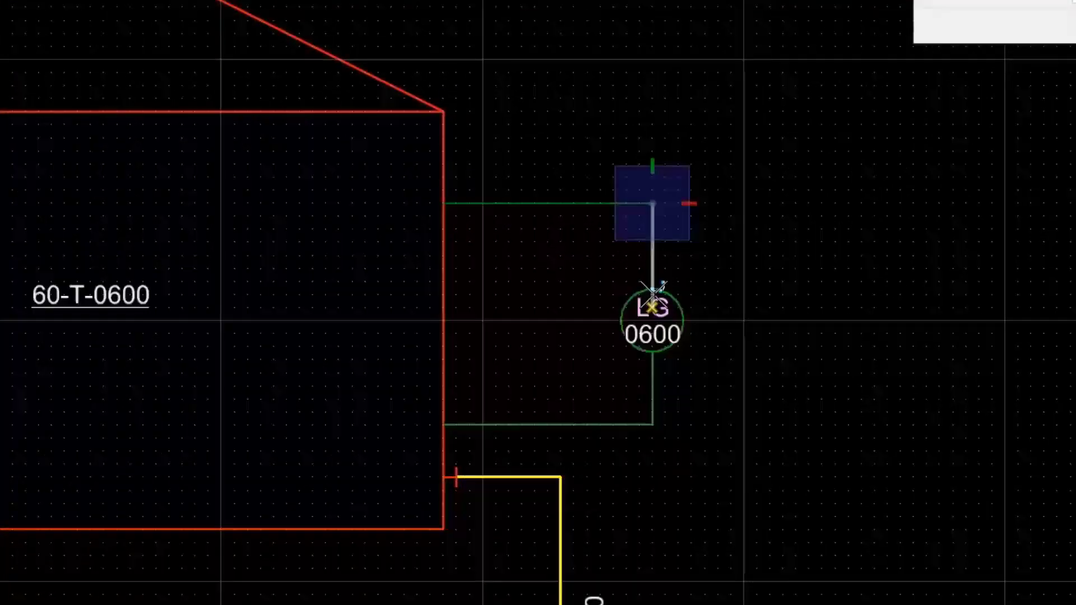
click(655, 286)
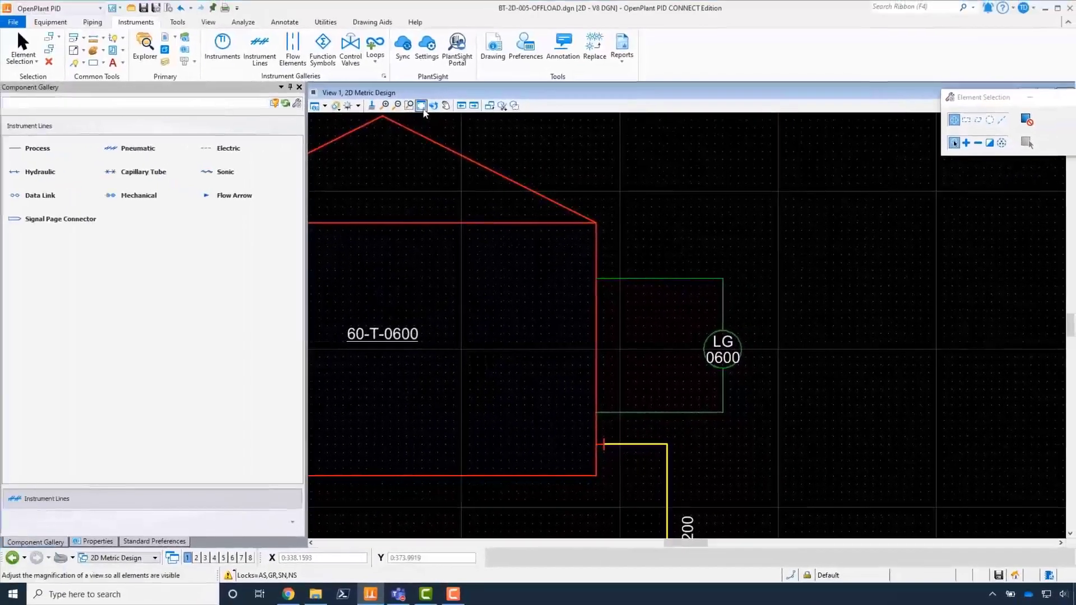
Step: Place NAME labels under the check valve (60-V-600) and the gate valve (60-V-601)
click(422, 105)
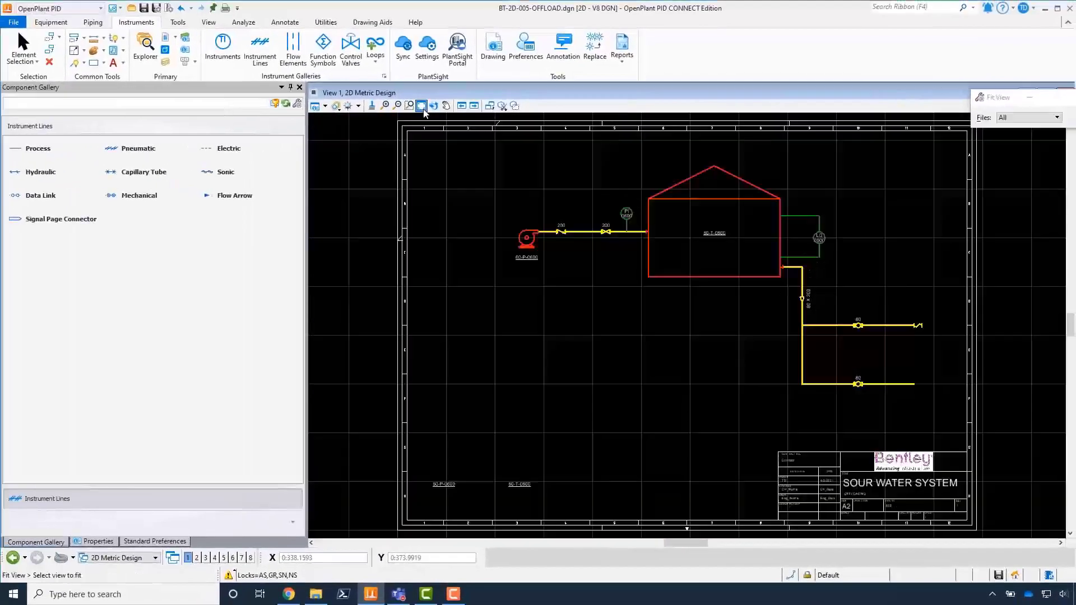
right_click(622, 374)
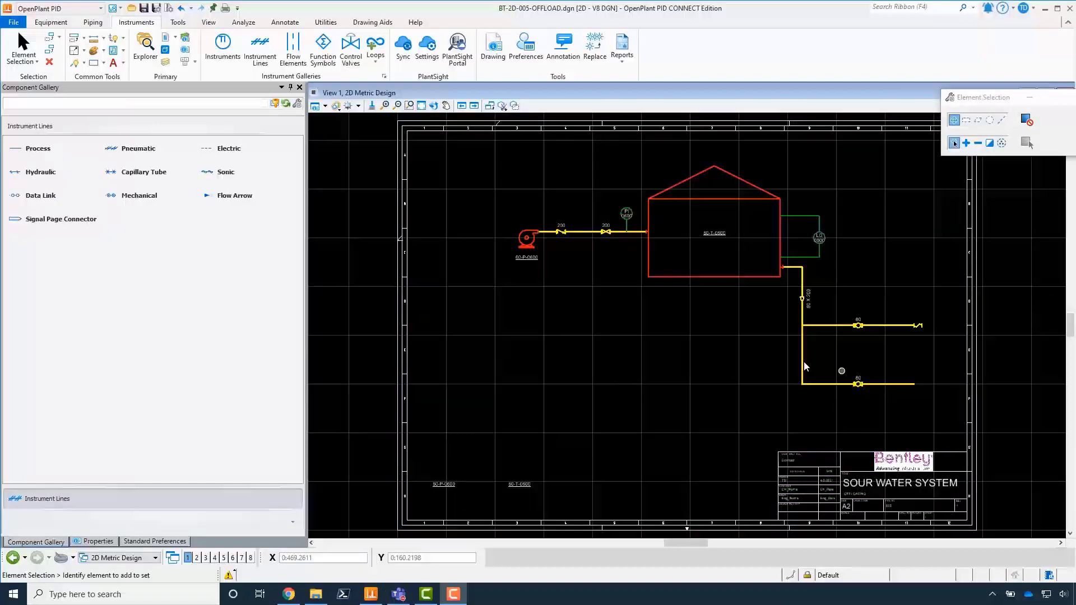
scroll(579, 241, up, 3)
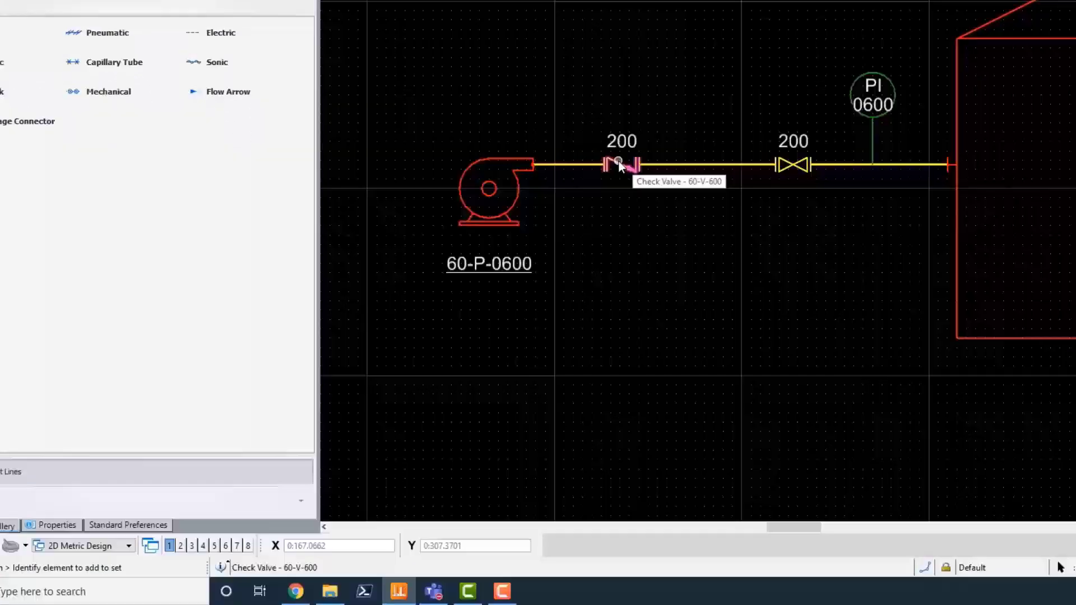
right_click(621, 166)
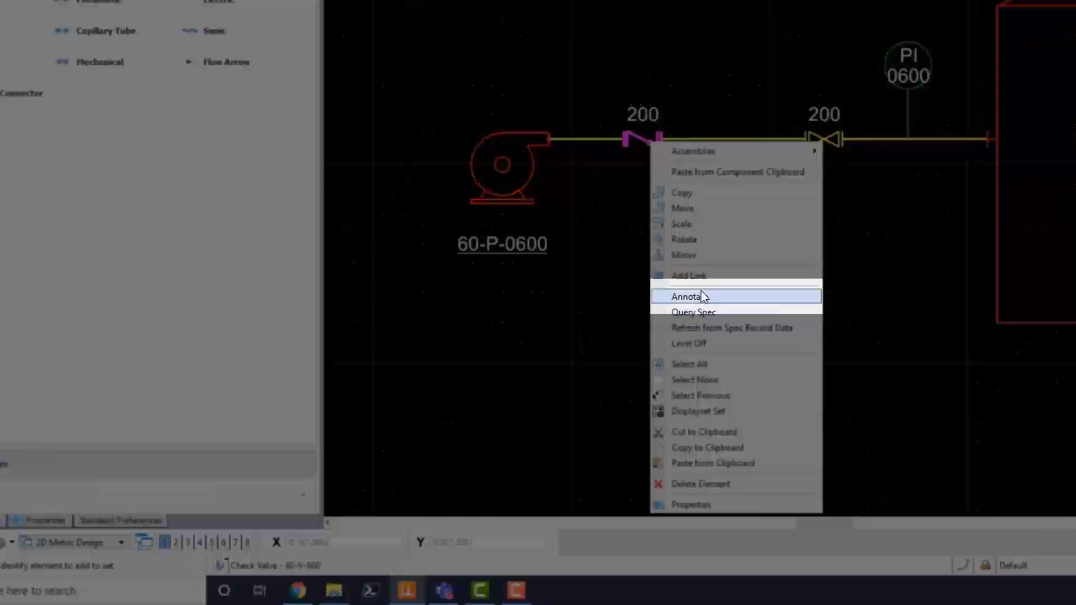
click(702, 291)
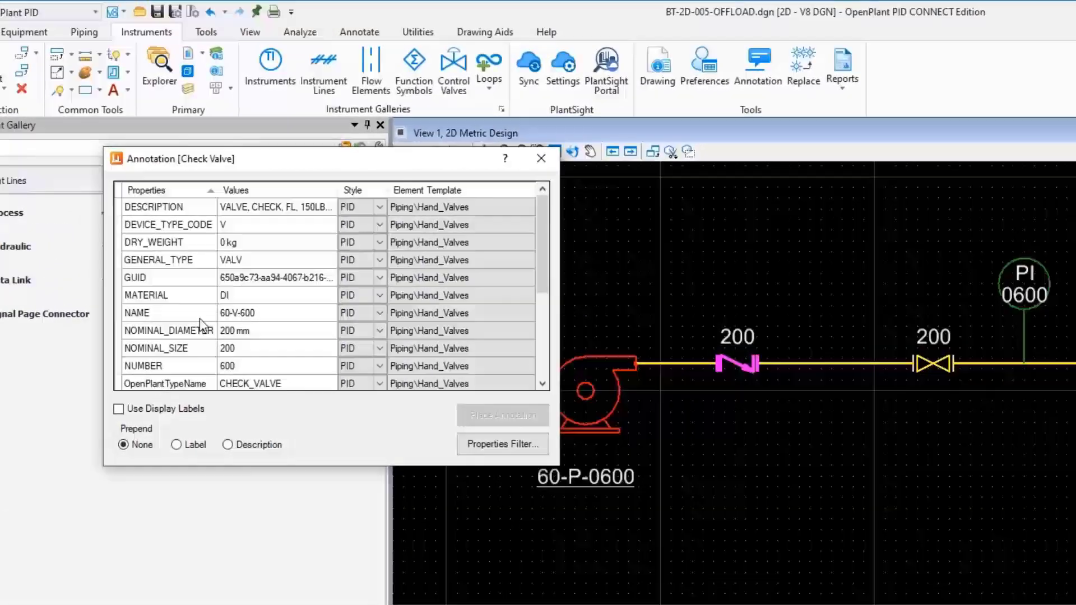
click(199, 315)
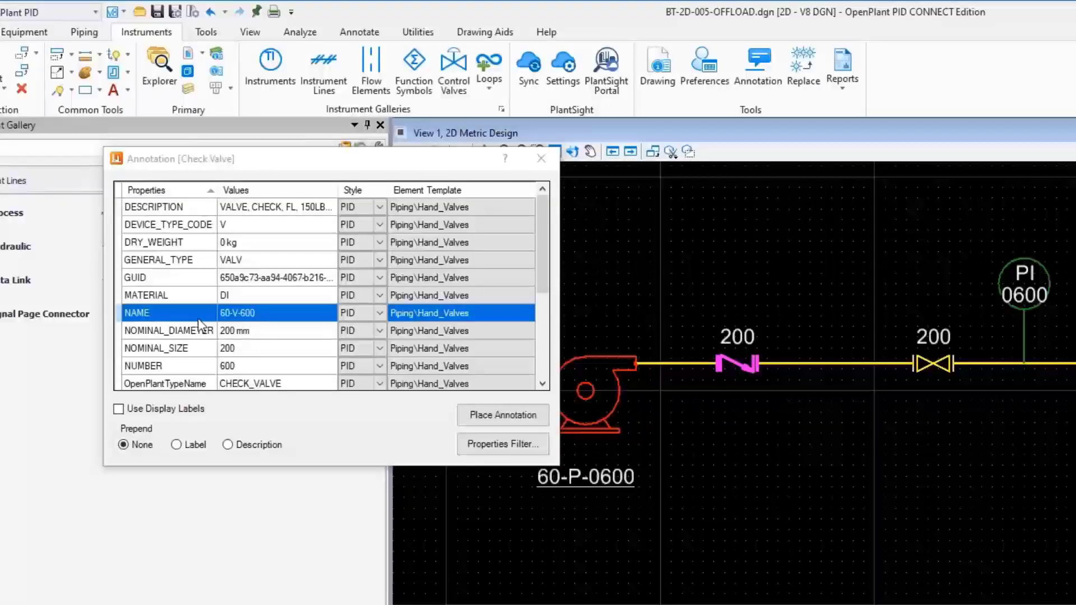
double_click(197, 318)
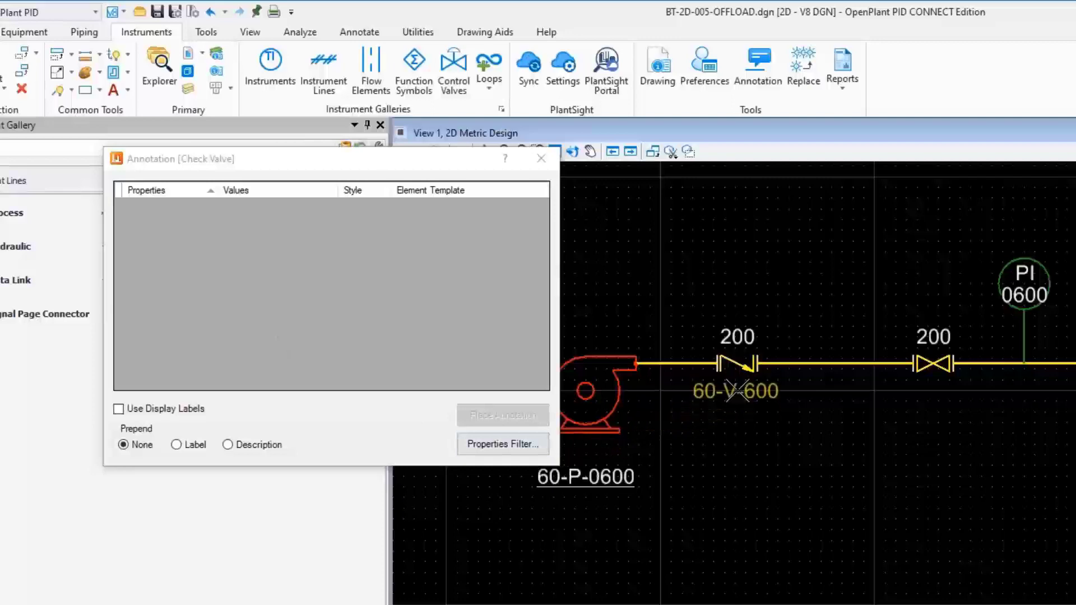
click(932, 364)
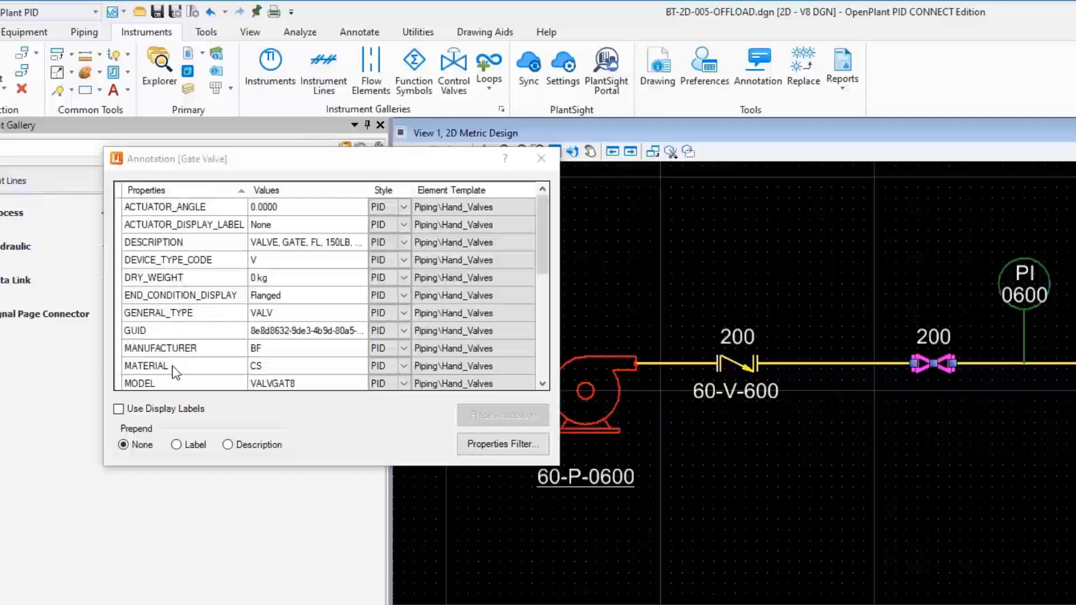
scroll(209, 276, down, 3)
scroll(208, 319, down, 2)
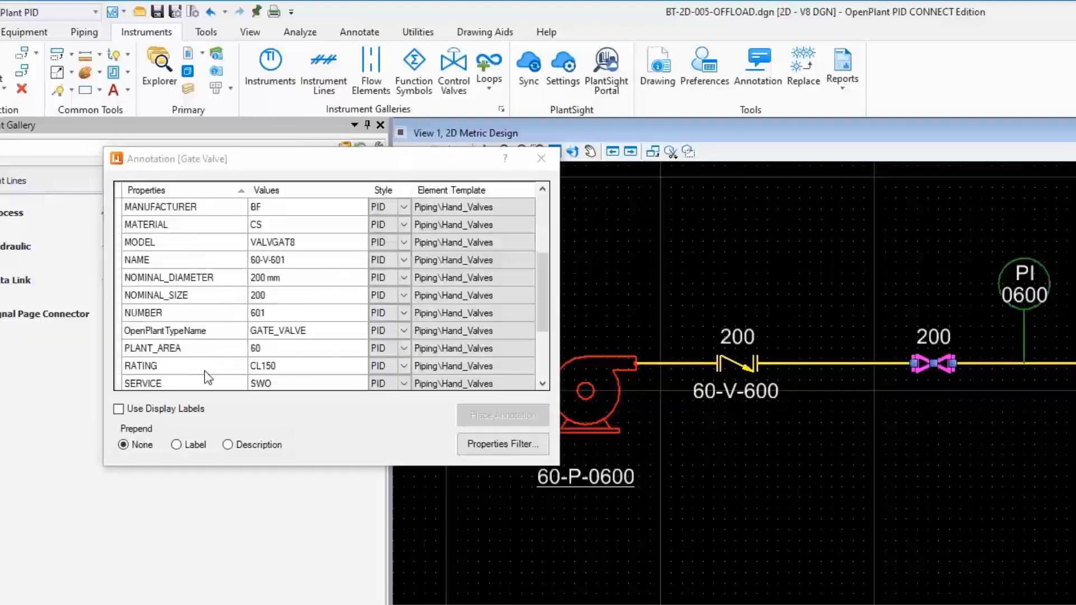
double_click(174, 262)
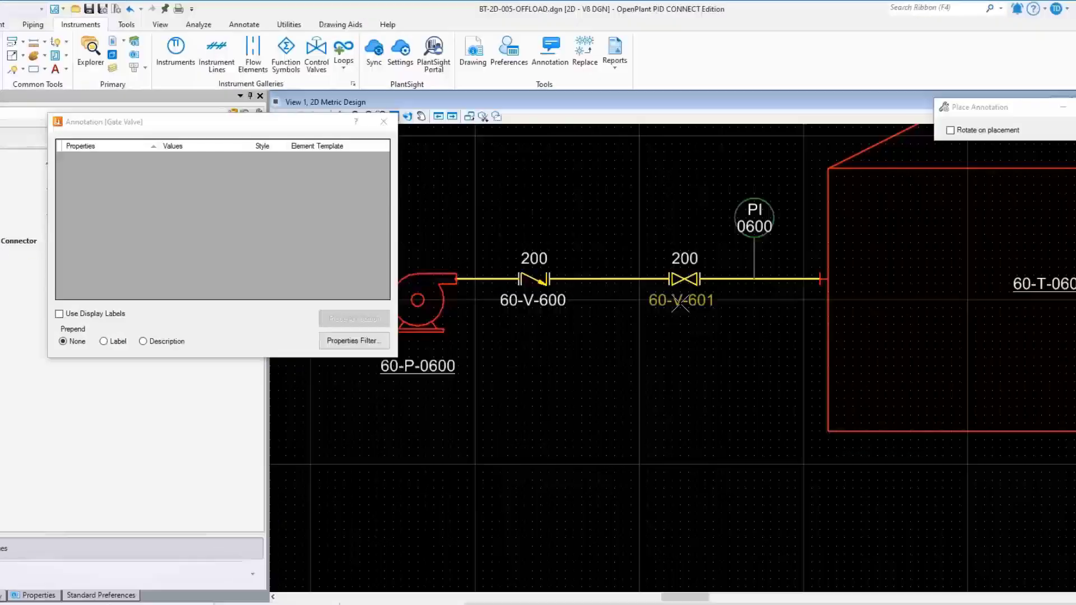
Step: Label the upper-branch ball valve with its name 60-V-602 below it
key(Escape)
scroll(605, 275, down, 5)
scroll(784, 361, up, 2)
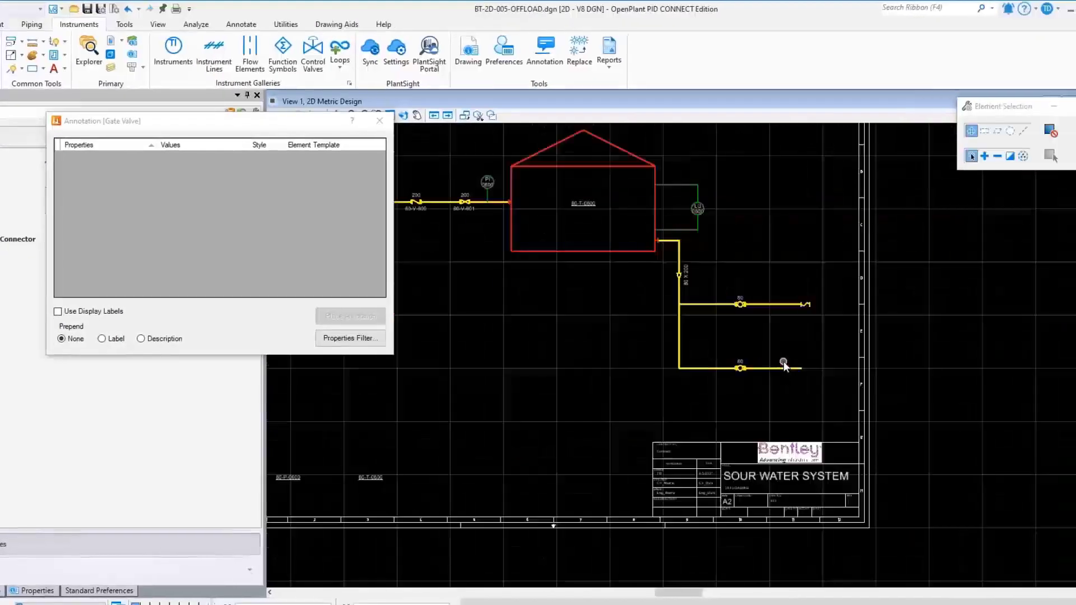
scroll(783, 361, up, 2)
scroll(743, 311, up, 1)
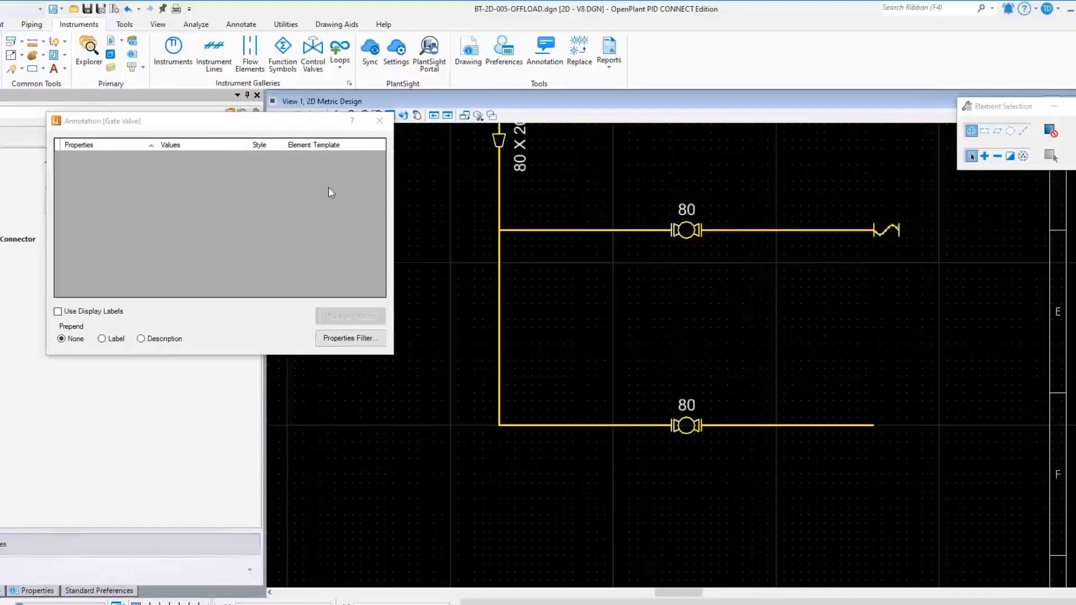
click(686, 230)
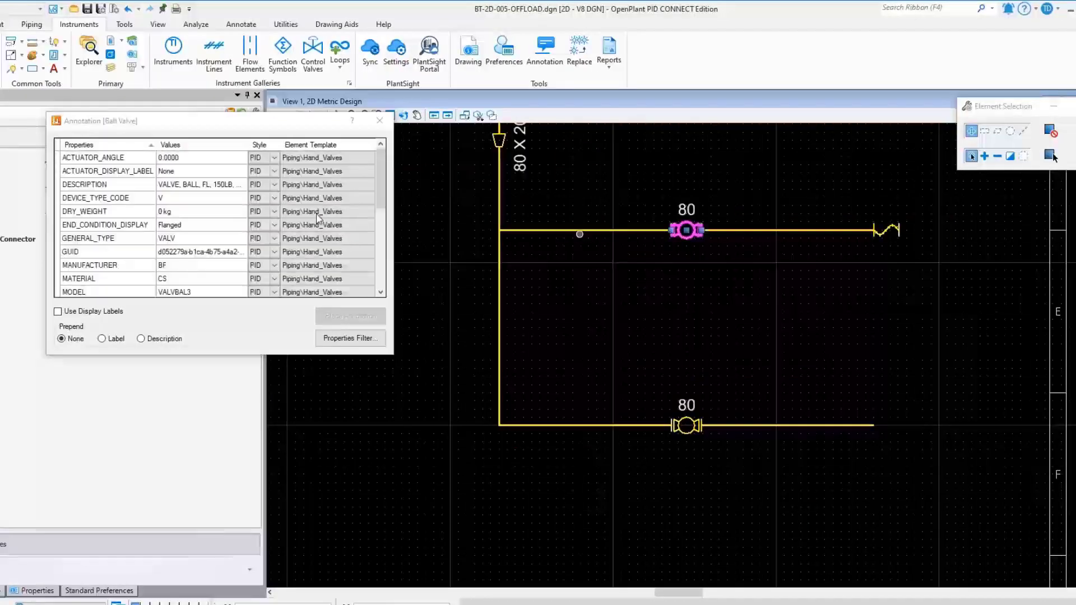
scroll(123, 252, down, 2)
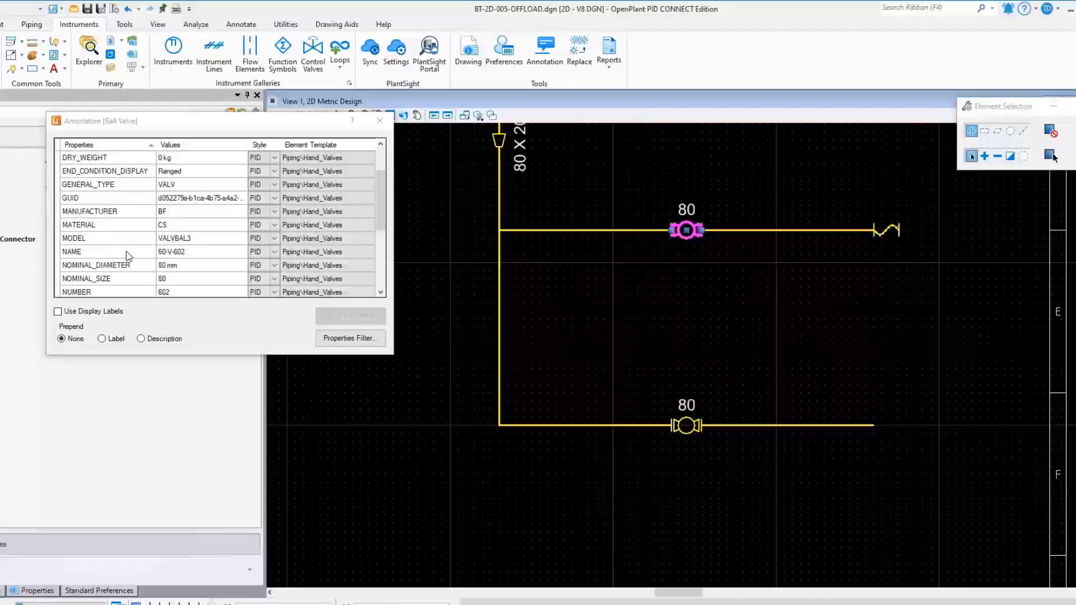
double_click(124, 252)
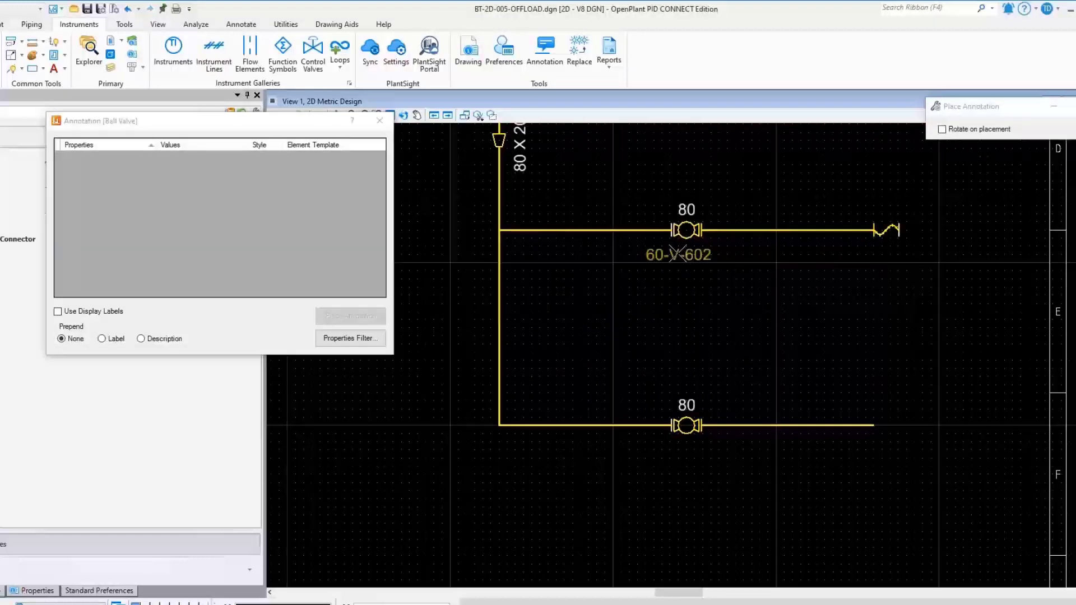
click(686, 252)
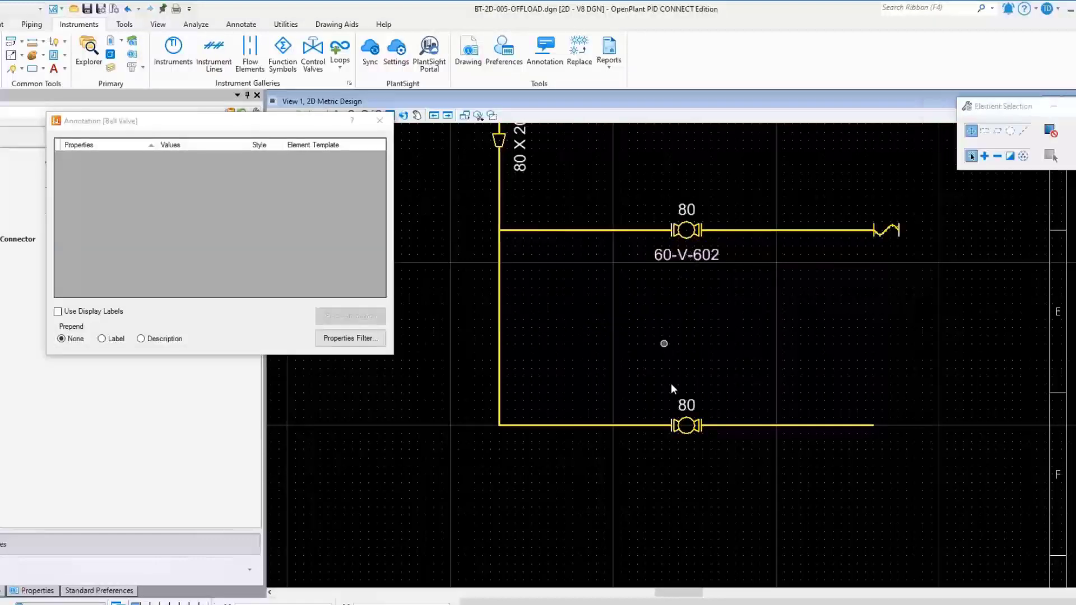
Step: Label the lower ball valve 60-V-603 below it and close the annotation window
click(678, 426)
scroll(139, 254, down, 3)
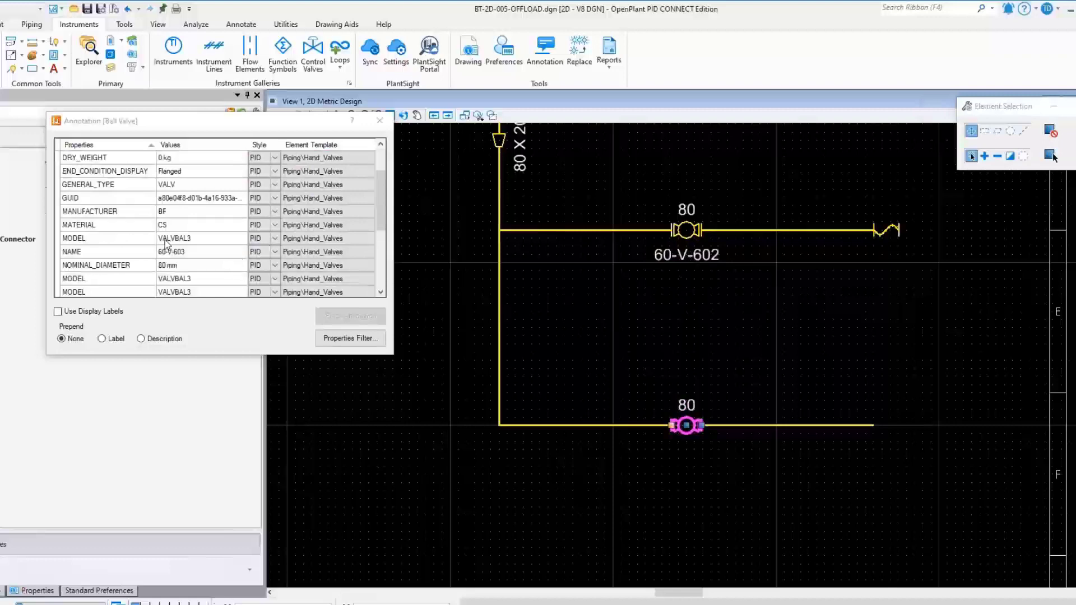
double_click(139, 253)
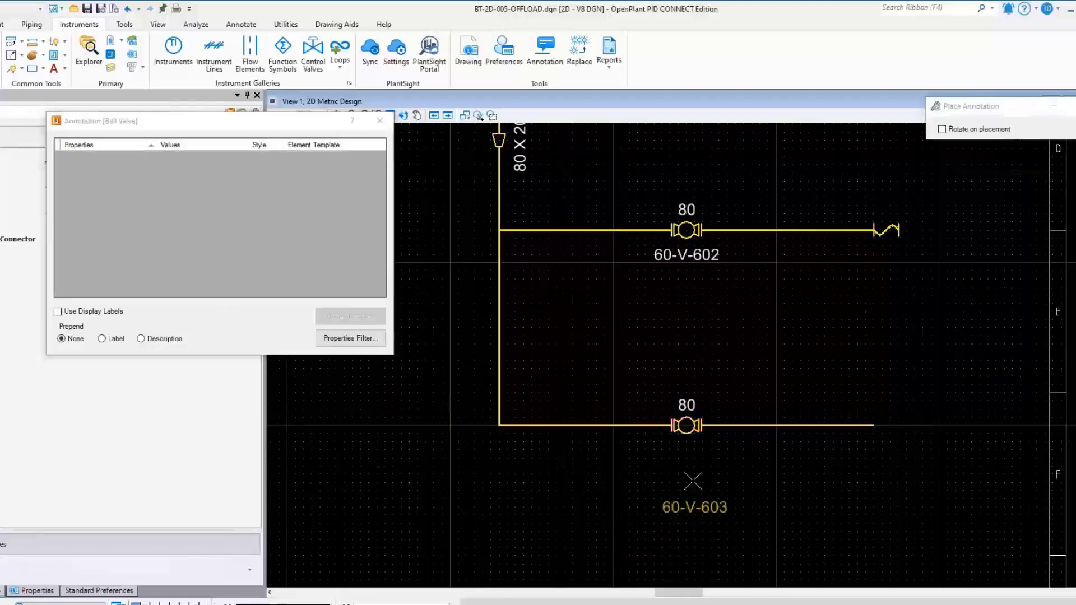
click(689, 449)
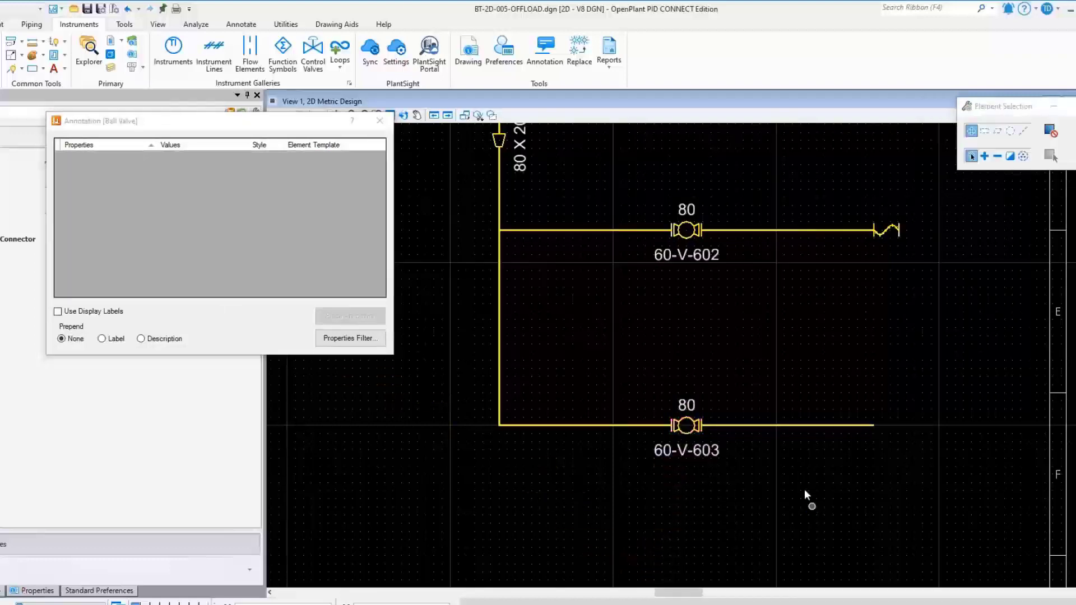
click(379, 121)
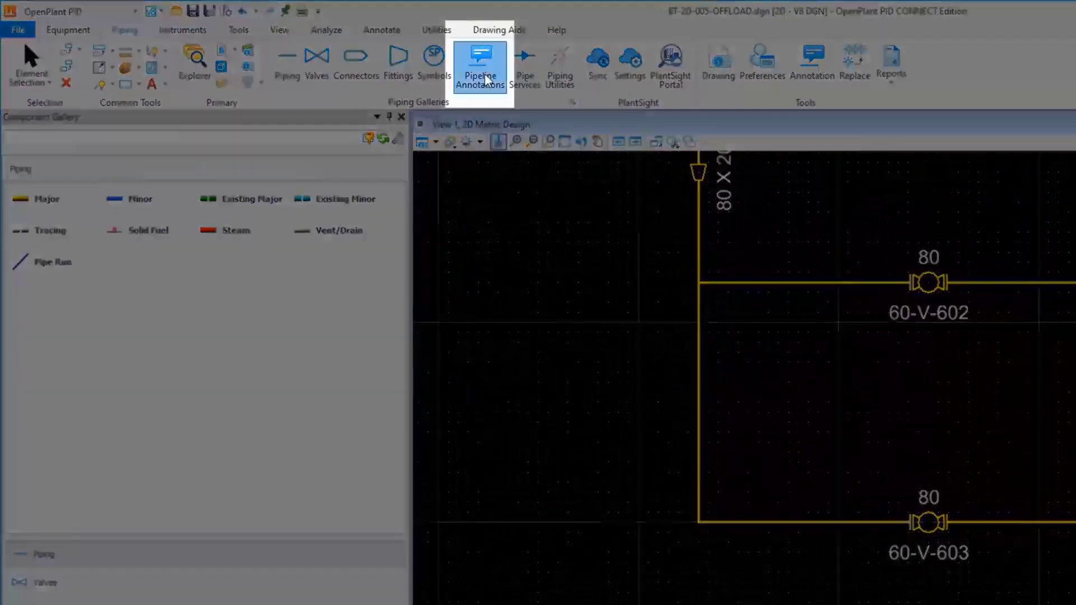
Step: Tag the lower and upper branches 60-SWO-0601, and the line between the valves 60-SWO-0600
click(480, 65)
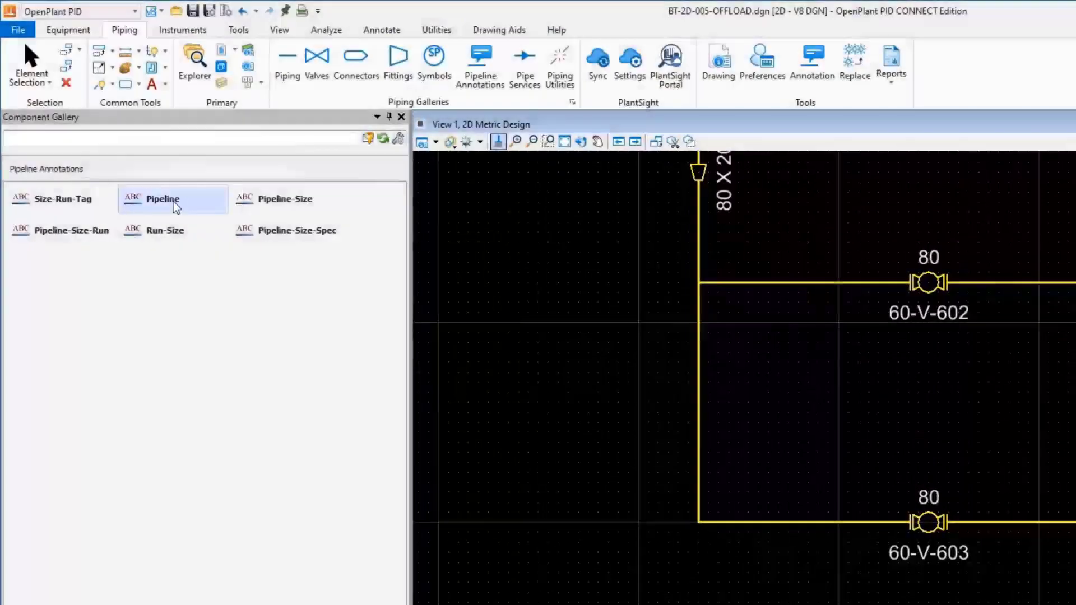
click(173, 201)
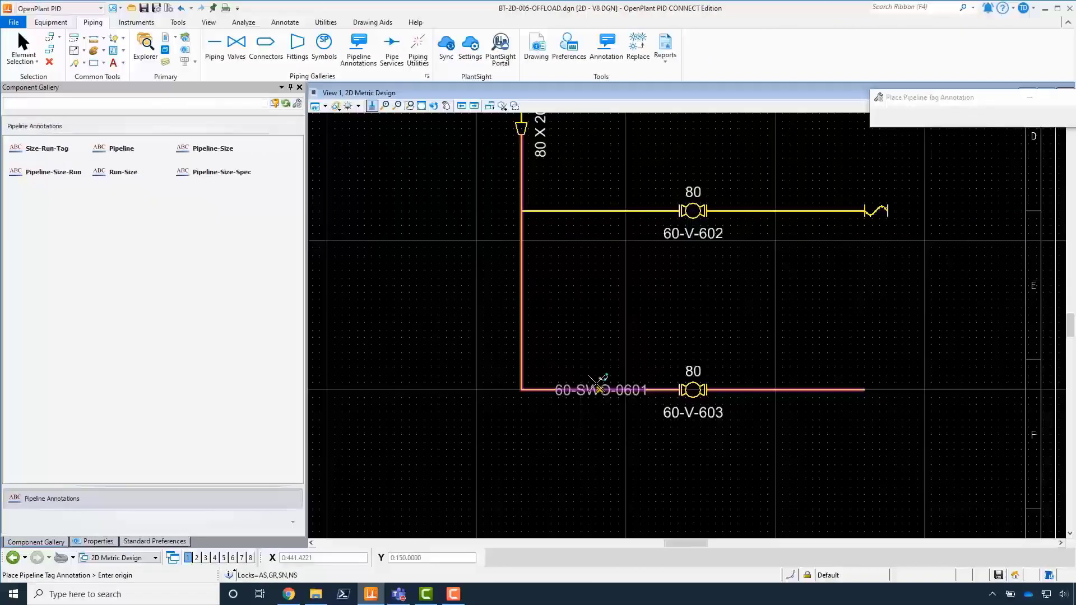
click(597, 377)
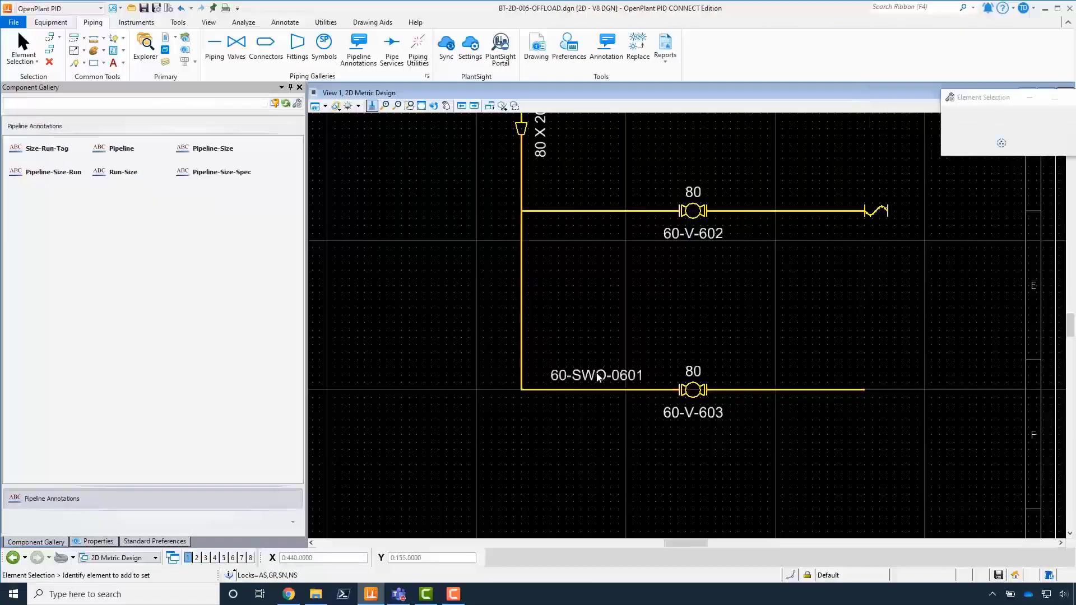
double_click(128, 150)
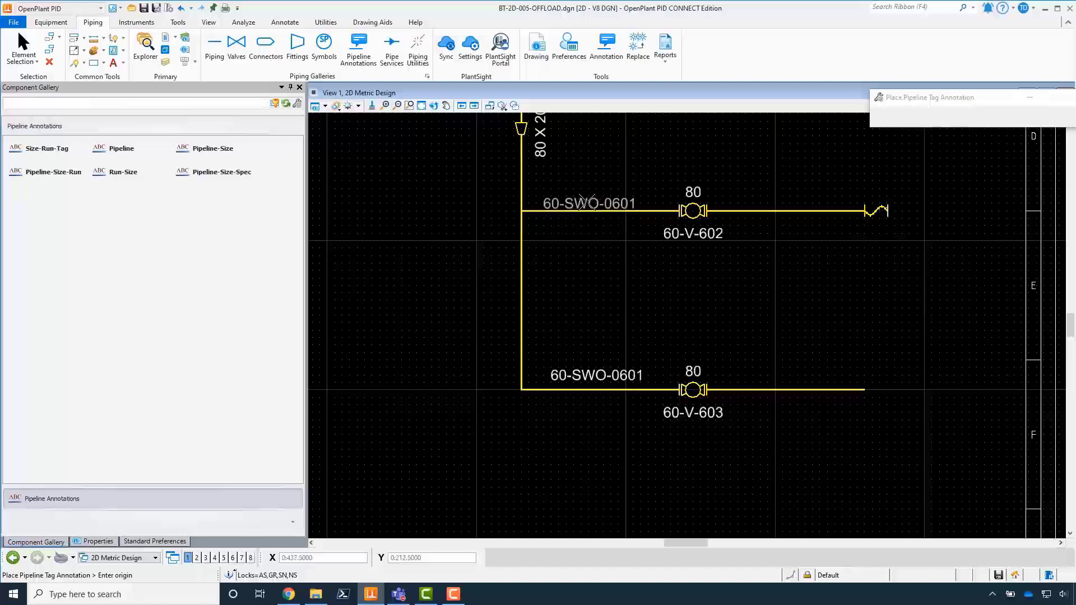
click(588, 201)
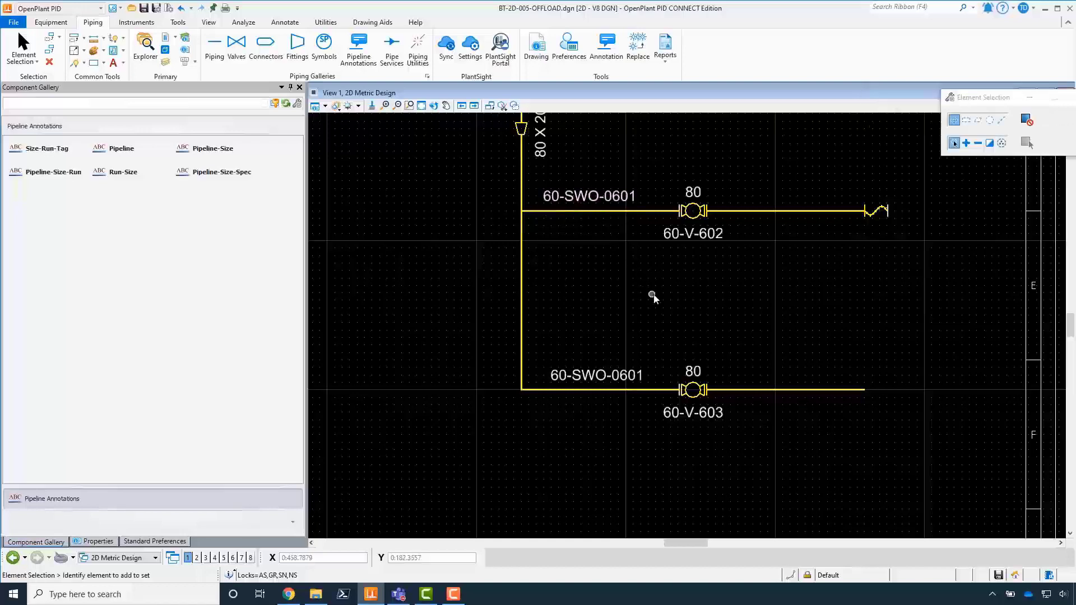
scroll(652, 298, down, 1)
scroll(720, 311, down, 1)
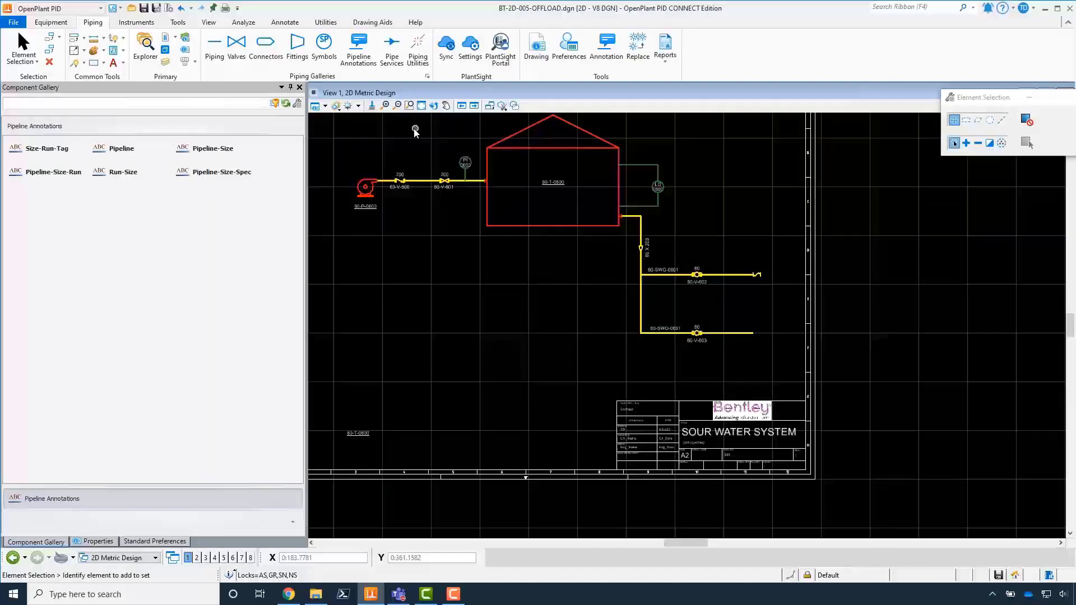
scroll(415, 131, up, 3)
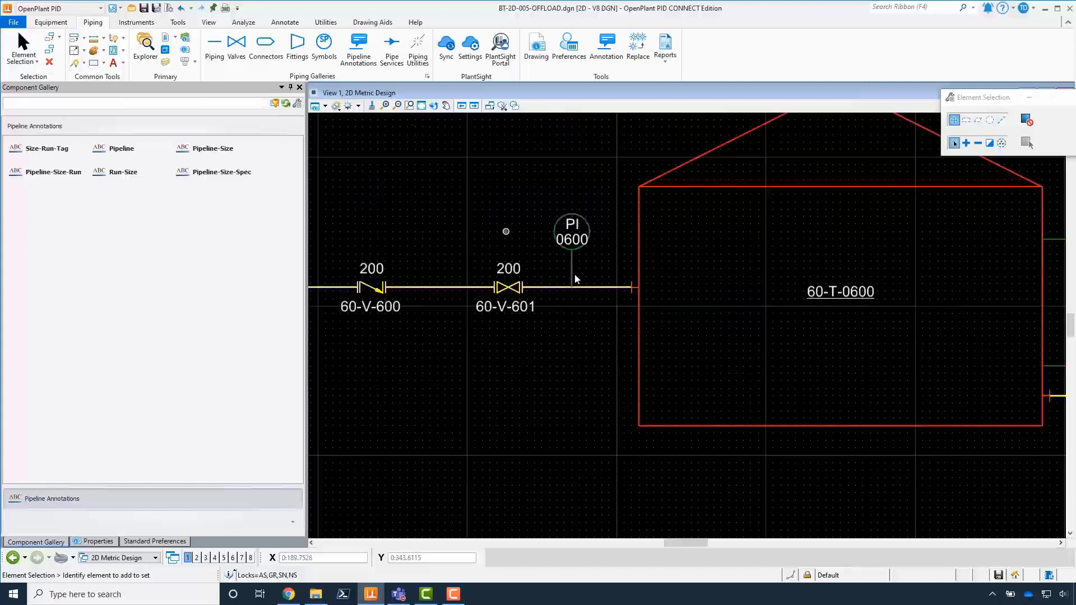
click(121, 149)
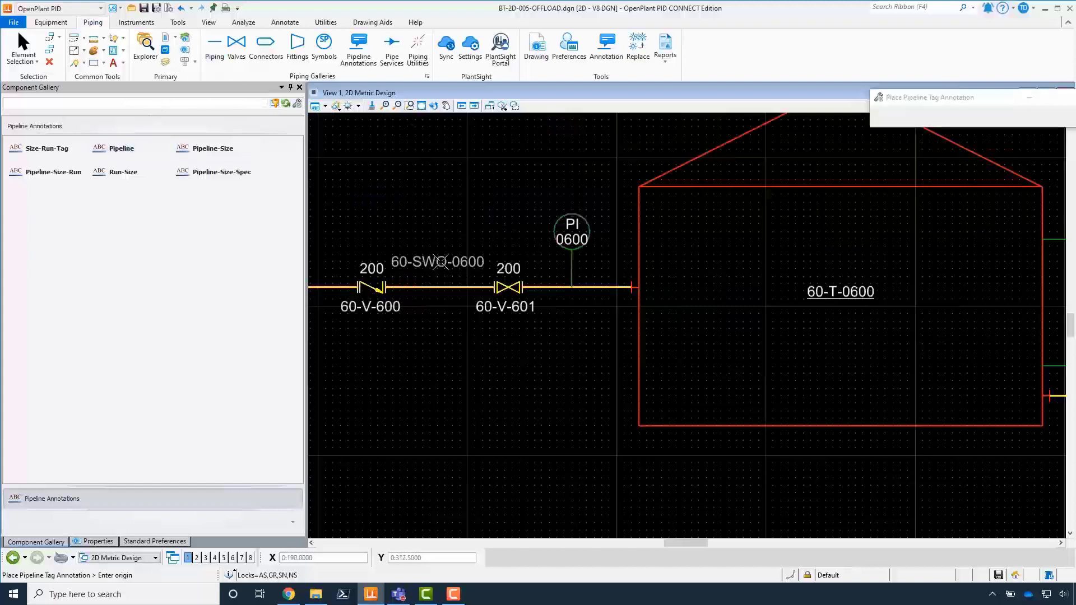
click(444, 274)
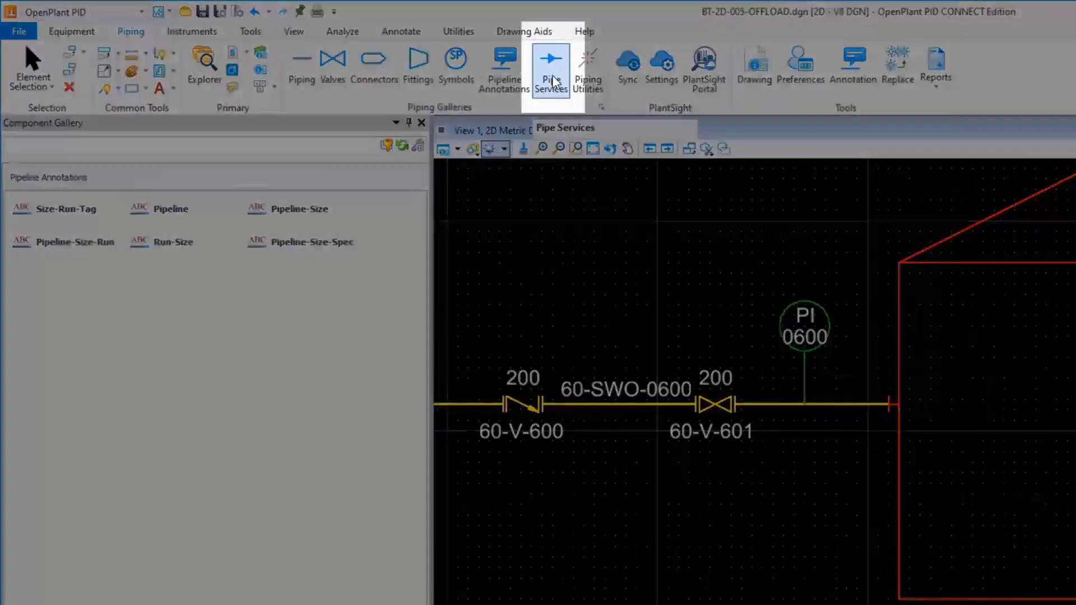
Step: Place three flow arrows: pump outlet line, tank outlet line, and vertical line's bottom corner
click(552, 71)
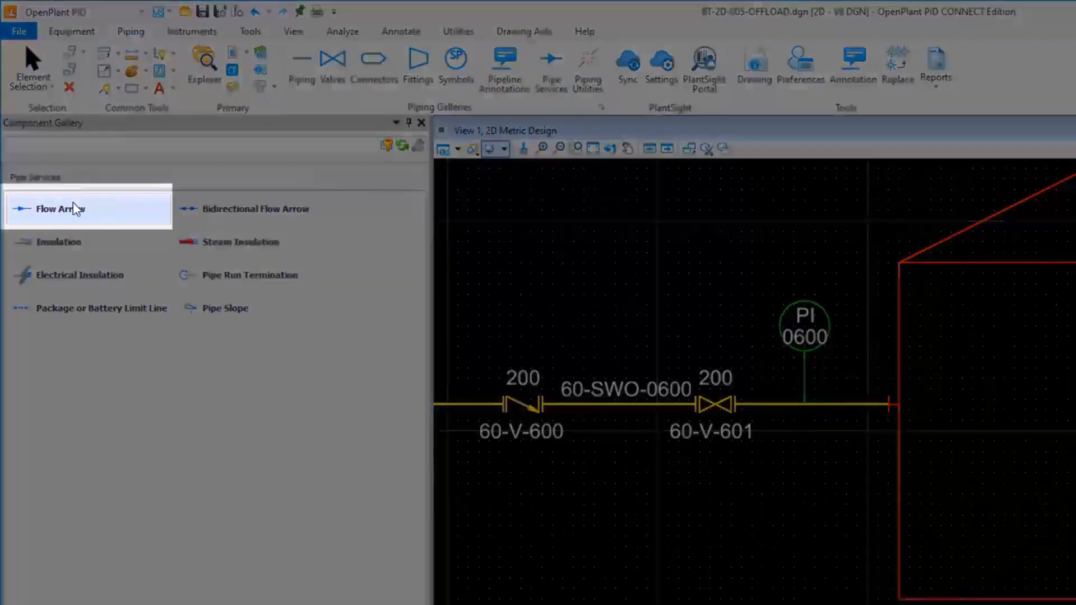
click(61, 208)
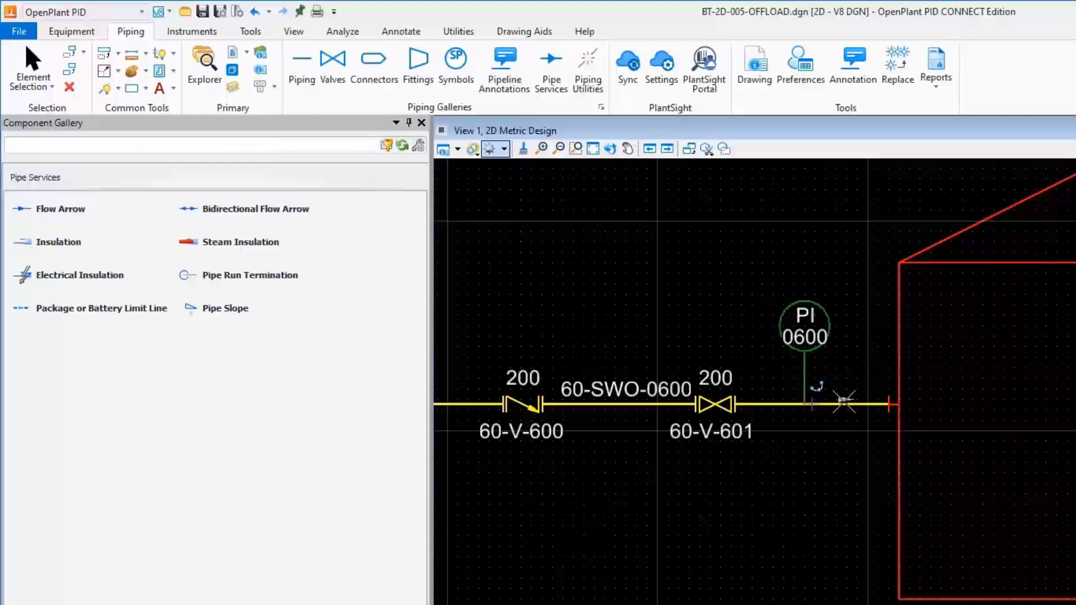
scroll(844, 401, down, 2)
scroll(626, 407, up, 2)
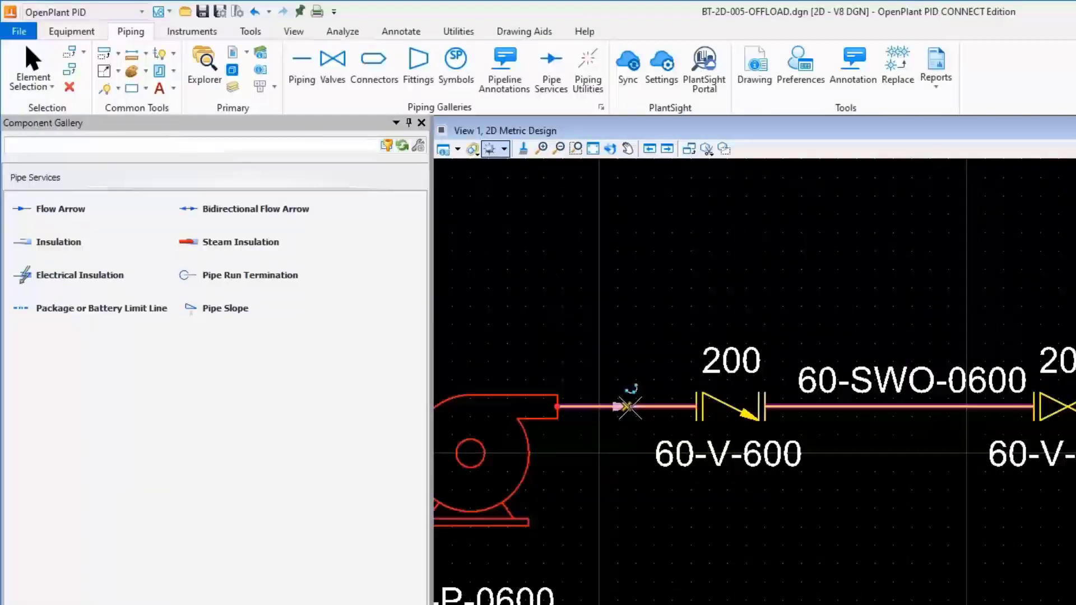
click(627, 408)
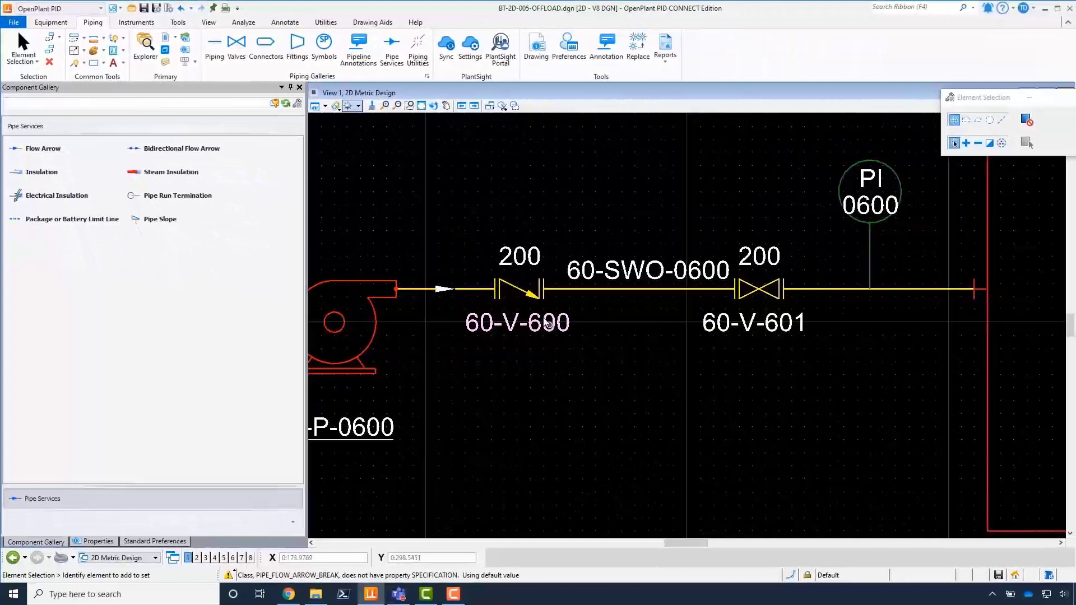
scroll(1005, 387, up, 3)
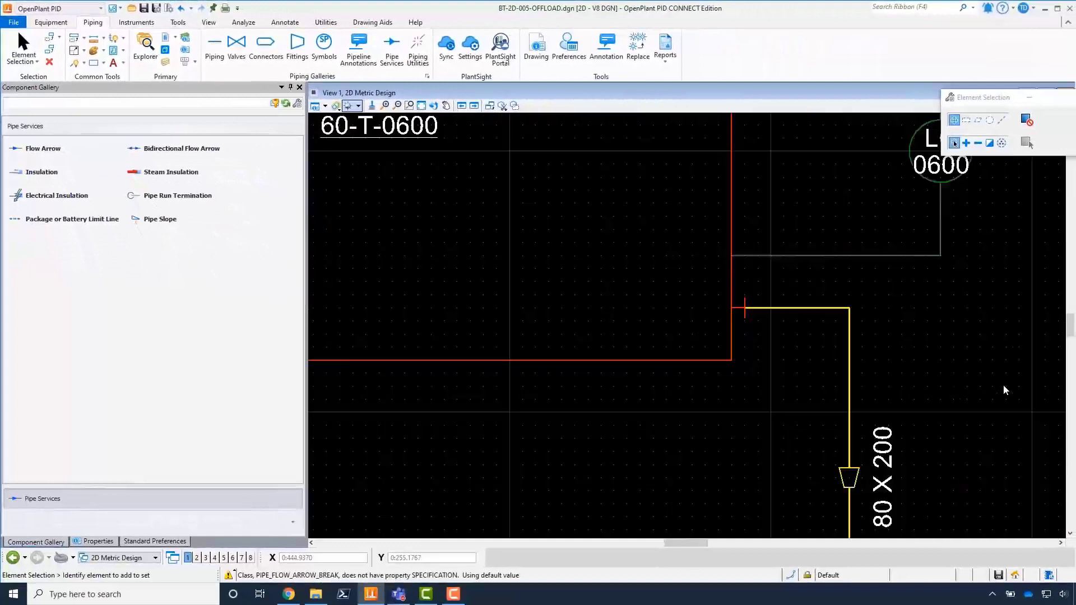
double_click(43, 148)
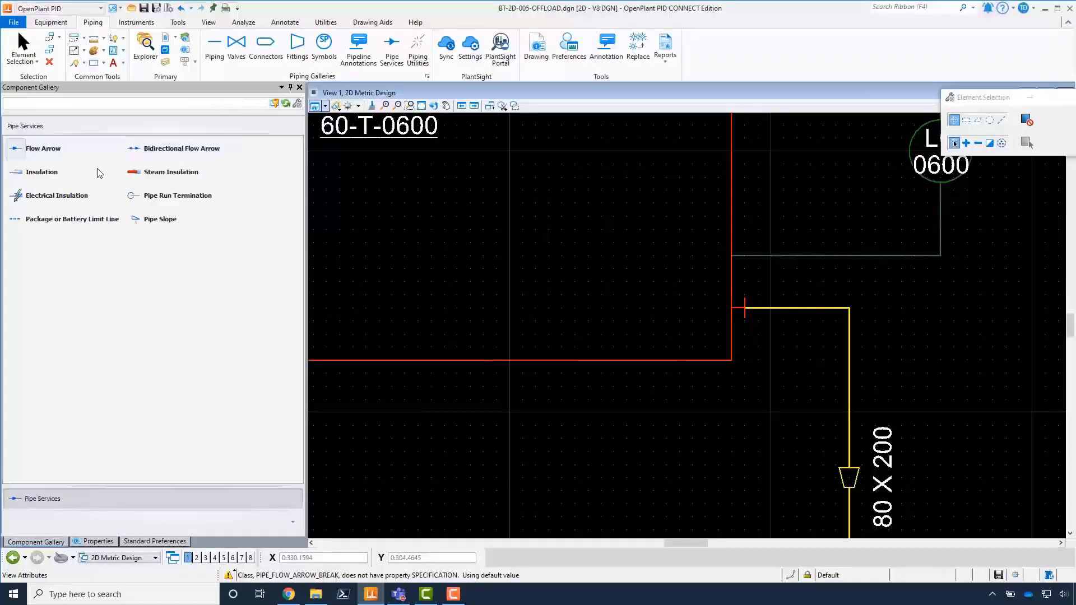
click(837, 310)
scroll(837, 309, down, 3)
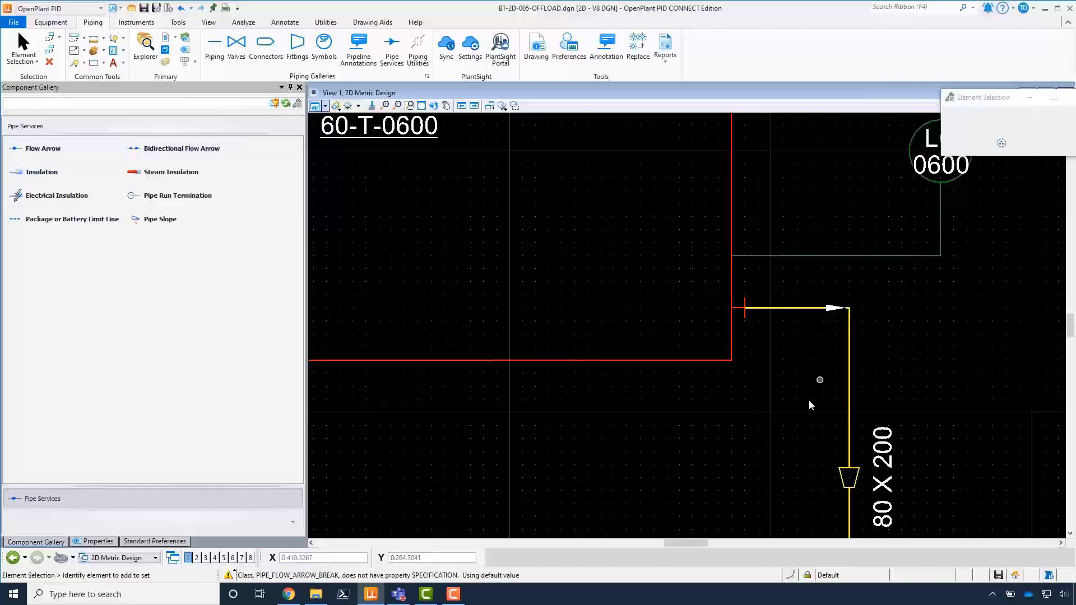
scroll(768, 341, down, 2)
scroll(787, 454, up, 3)
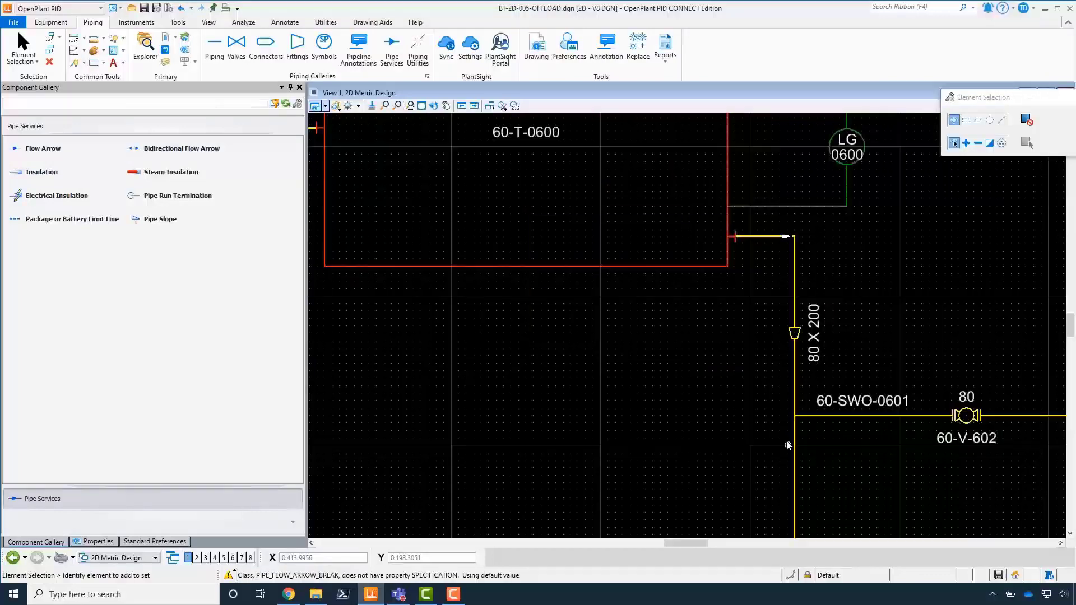
scroll(788, 443, down, 3)
scroll(803, 521, up, 3)
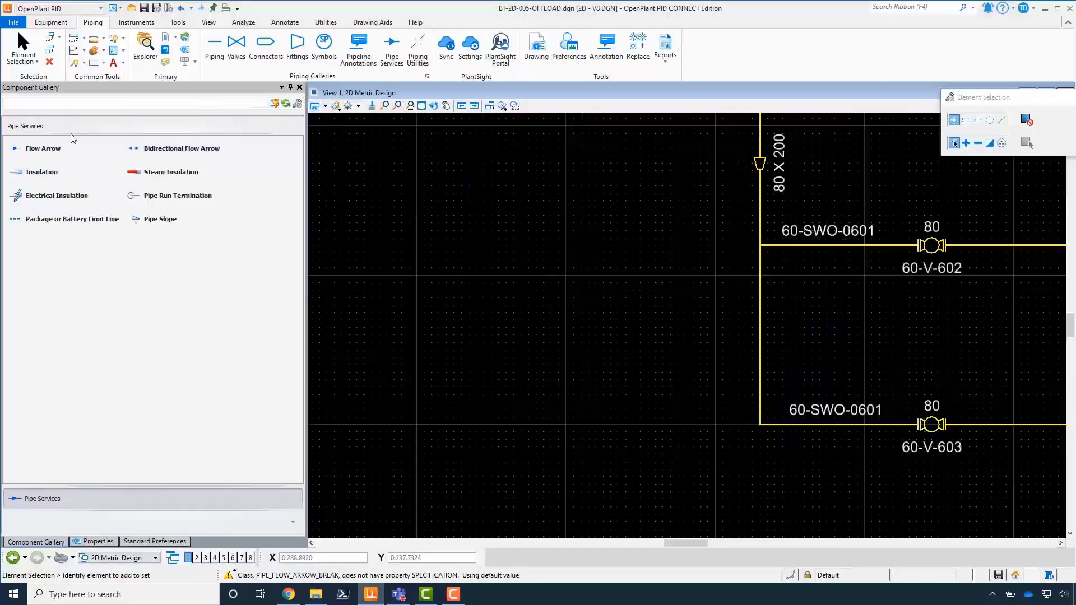
double_click(50, 148)
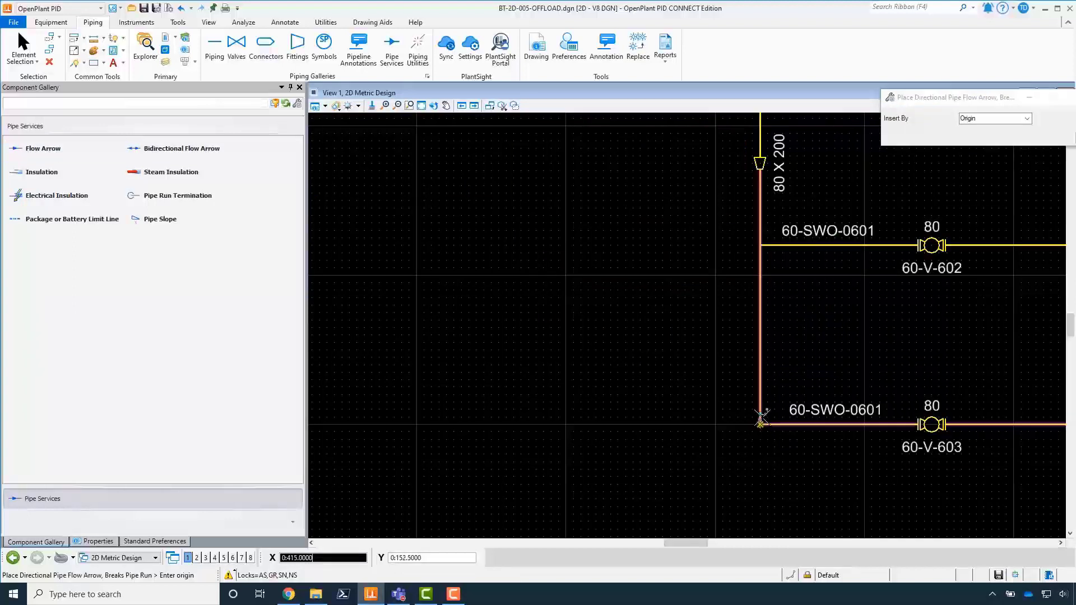
click(761, 415)
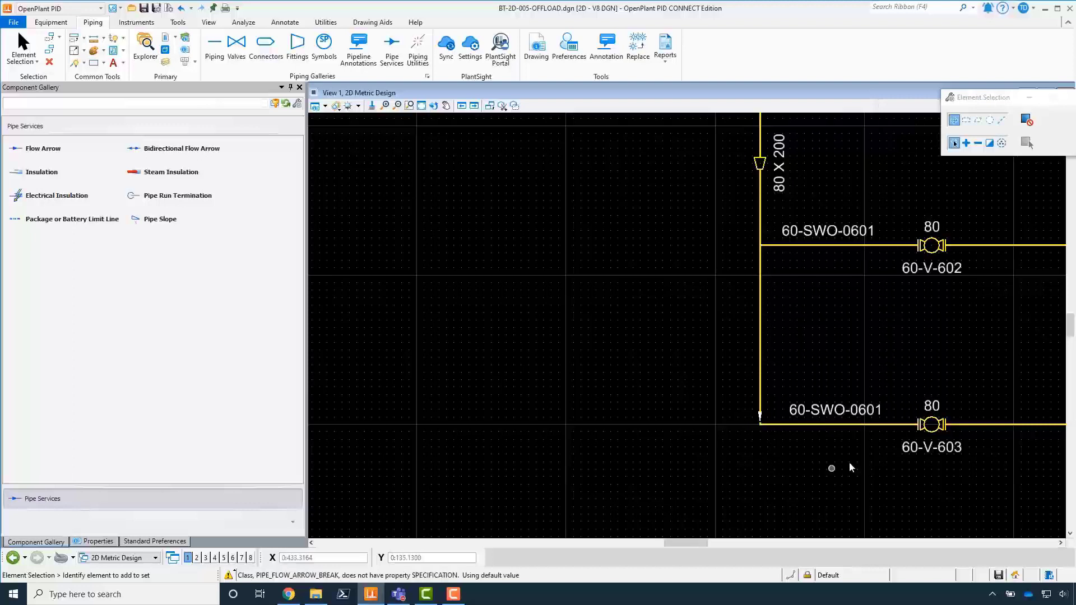